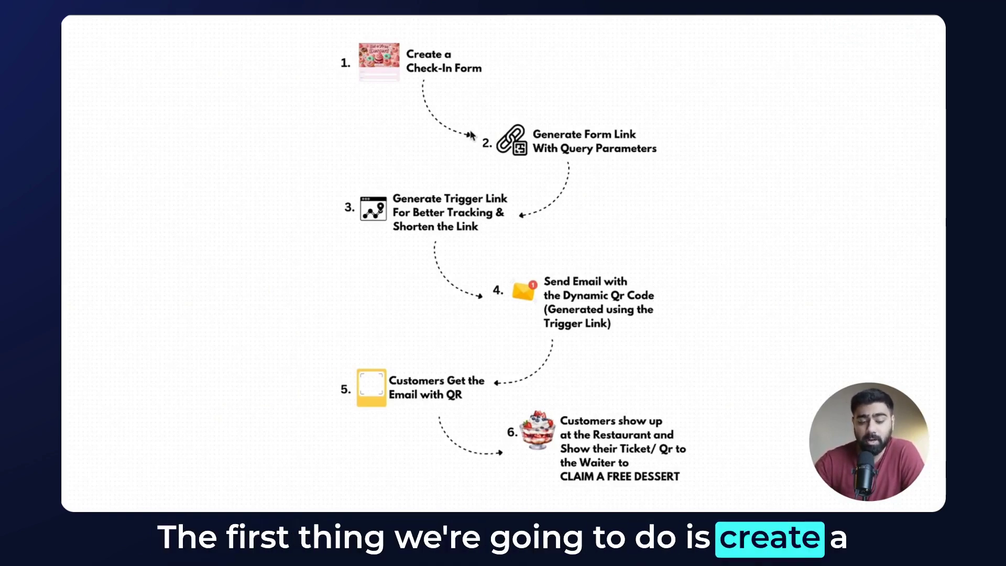
mouse_move(414, 101)
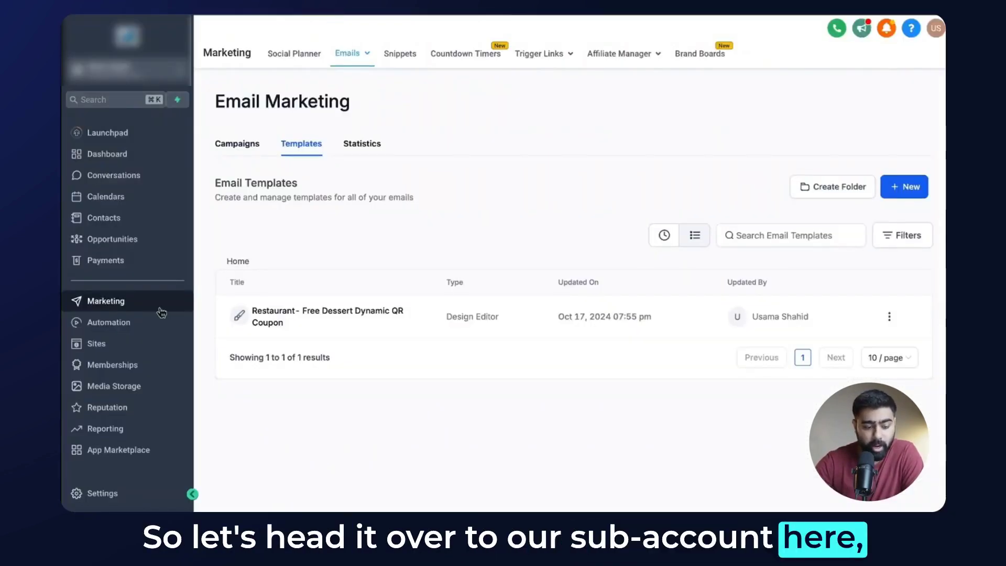
Open the form builder under Sites and start a new form from a template.
left_click(173, 342)
left_click(611, 55)
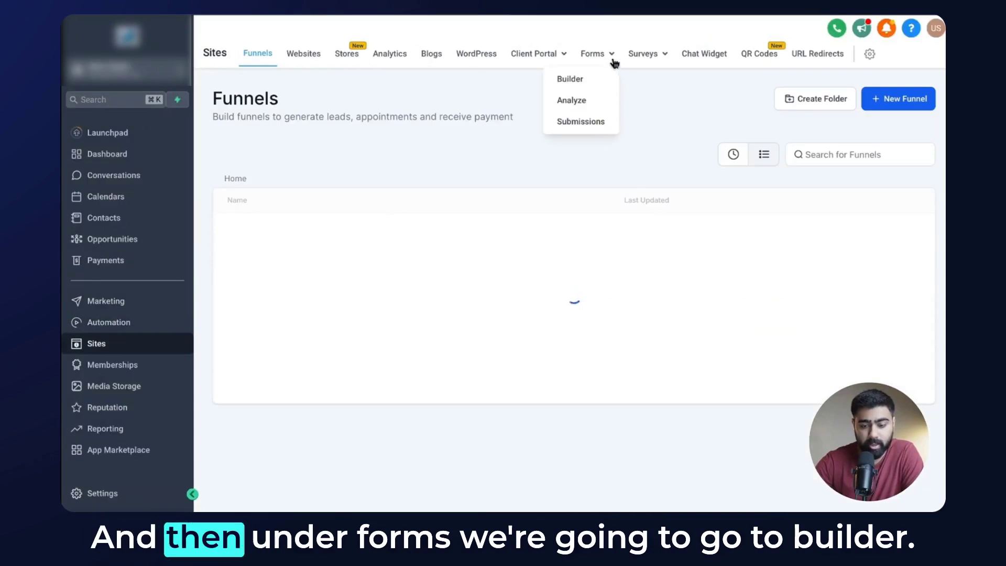
left_click(573, 79)
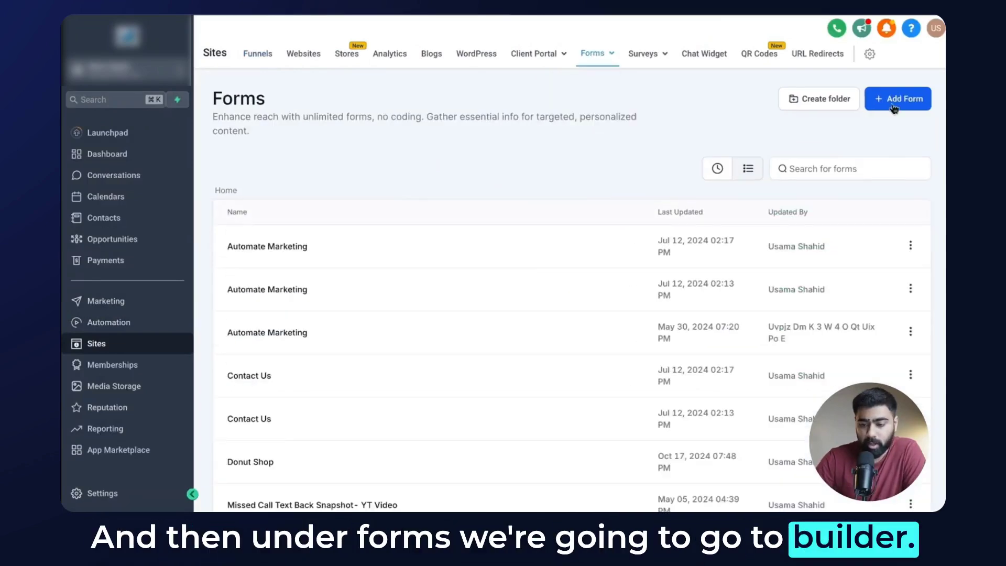
left_click(894, 108)
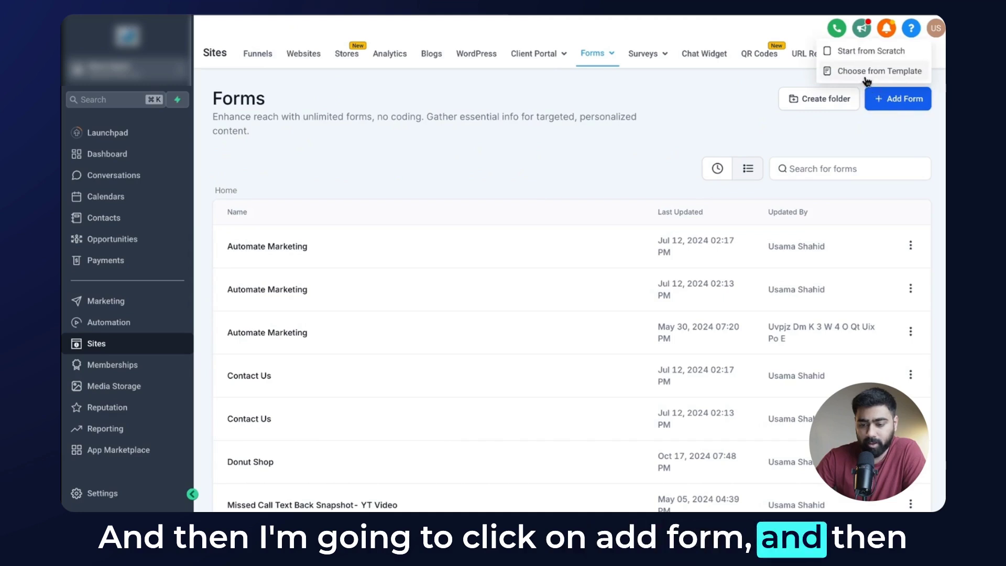
left_click(866, 74)
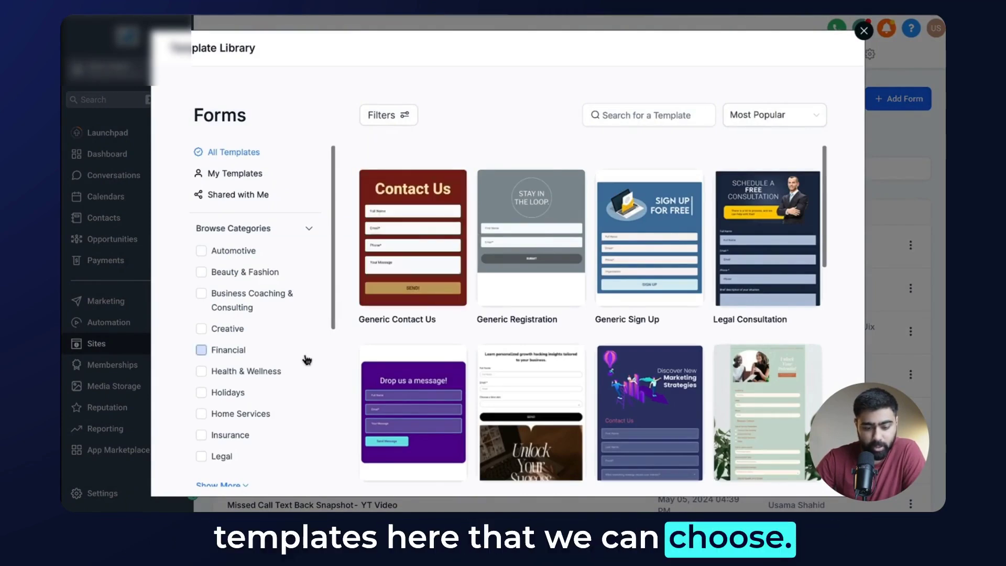
Filter the form templates by the Restaurant & Bar category and create the form from the Donut Shop template.
scroll(307, 359, "down", 5)
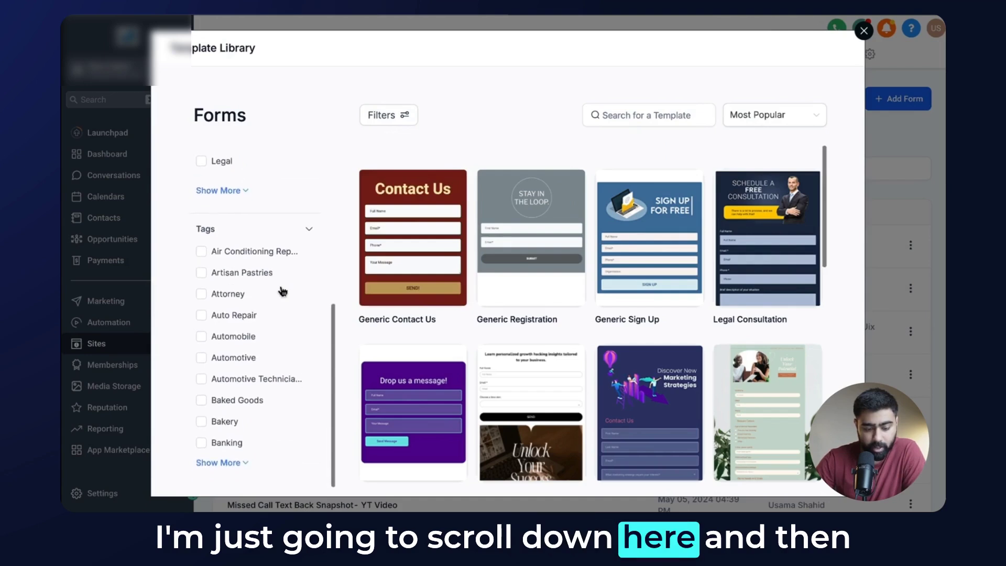
scroll(263, 293, "up", 3)
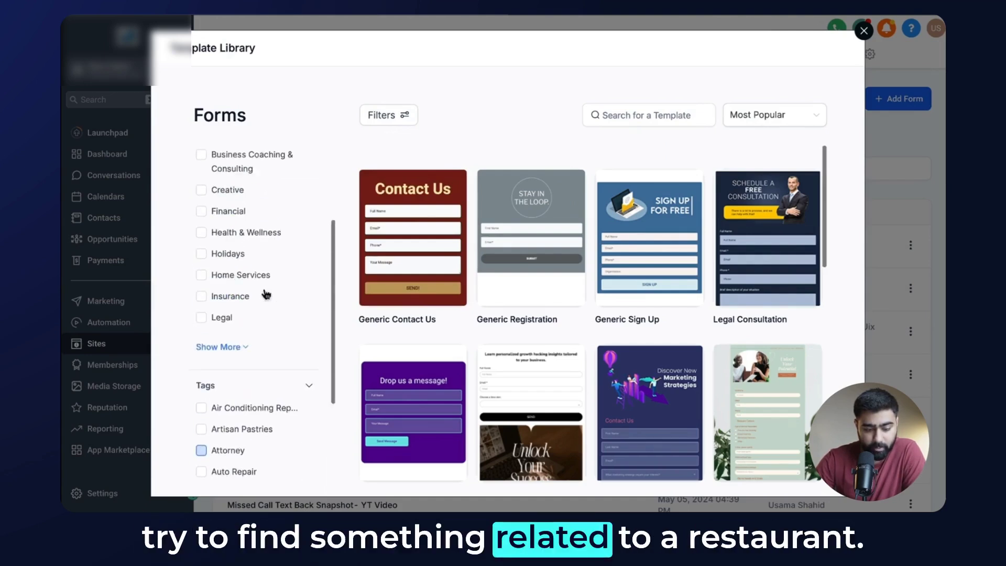
left_click(231, 355)
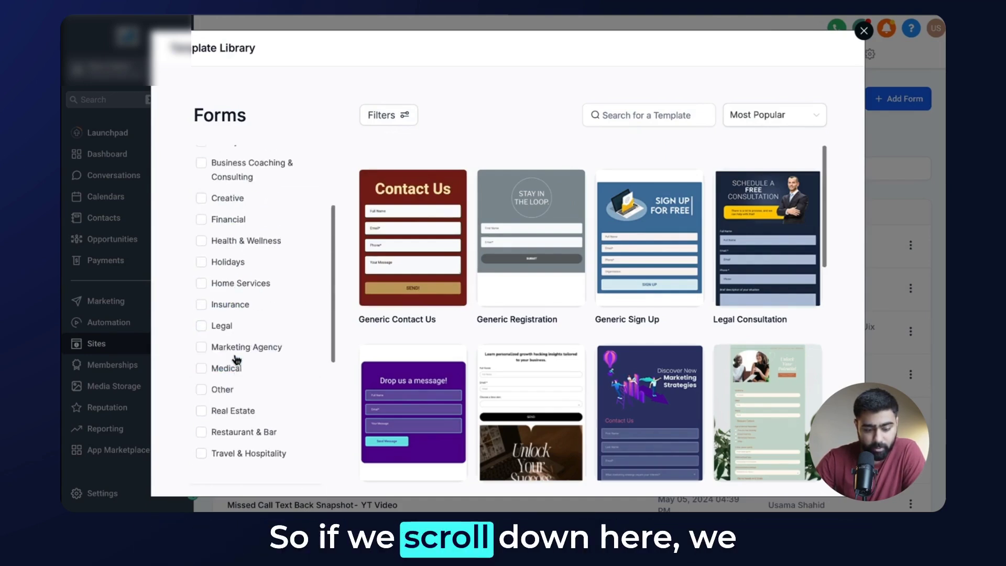
scroll(217, 378, "down", 2)
left_click(202, 378)
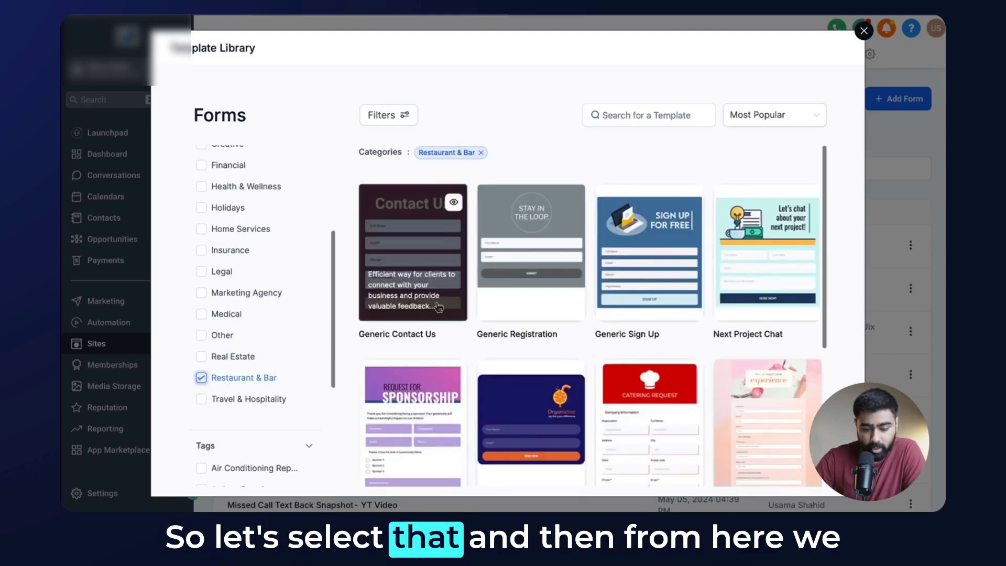
scroll(435, 293, "down", 2)
scroll(438, 306, "down", 2)
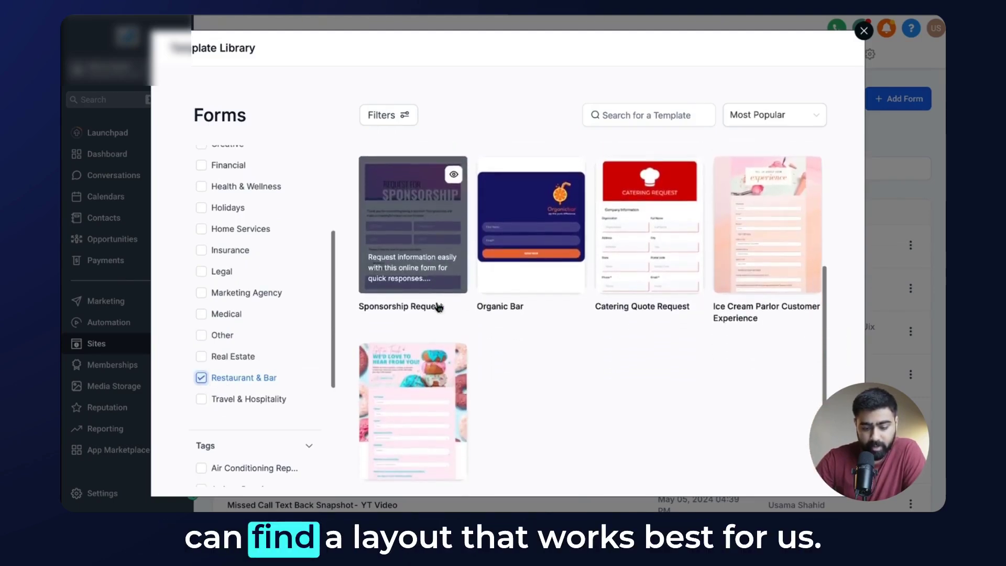
scroll(438, 314, "down", 1)
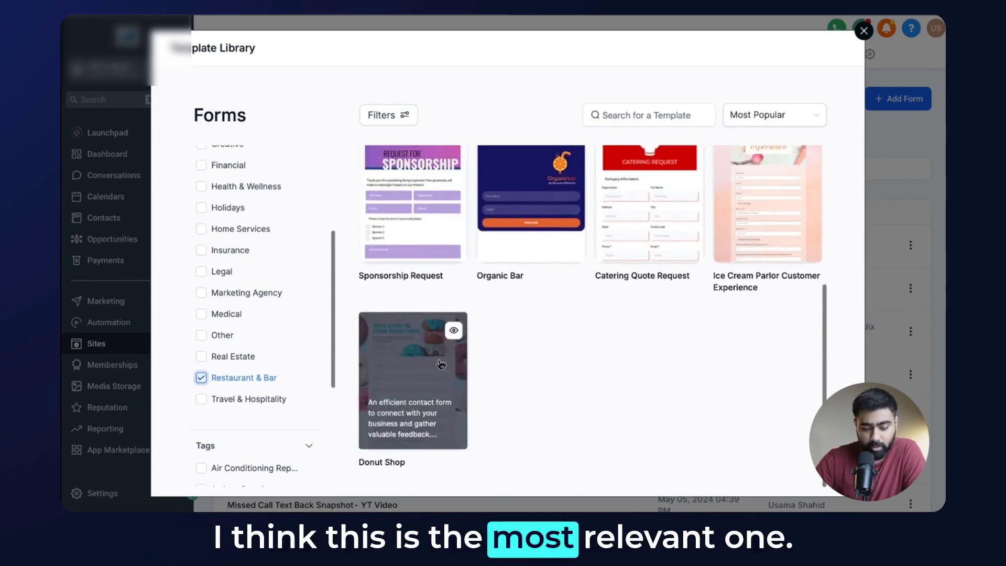
left_click(417, 359)
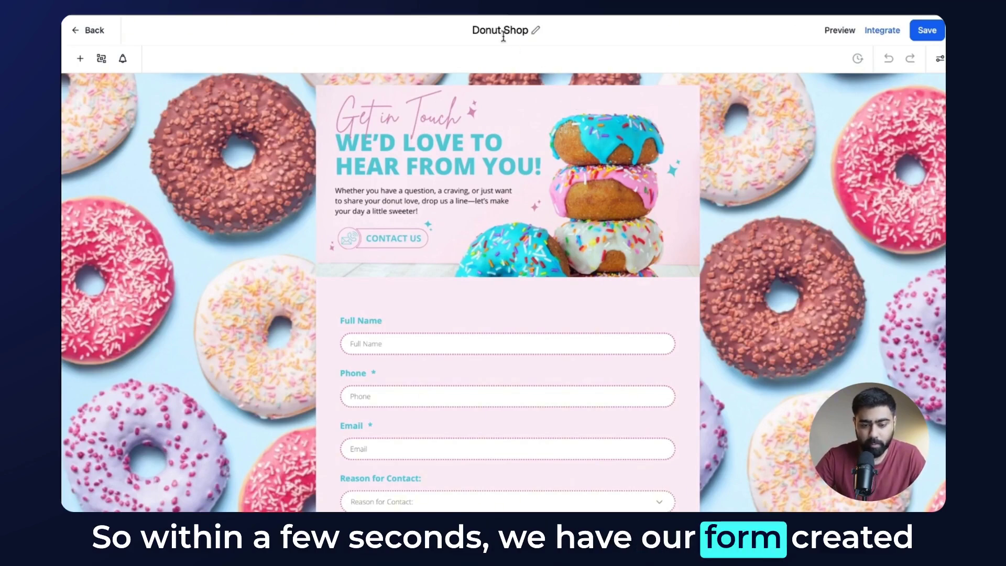
Rename the form as "Free Dessert Campaign Demo".
left_click(493, 30)
type("Free")
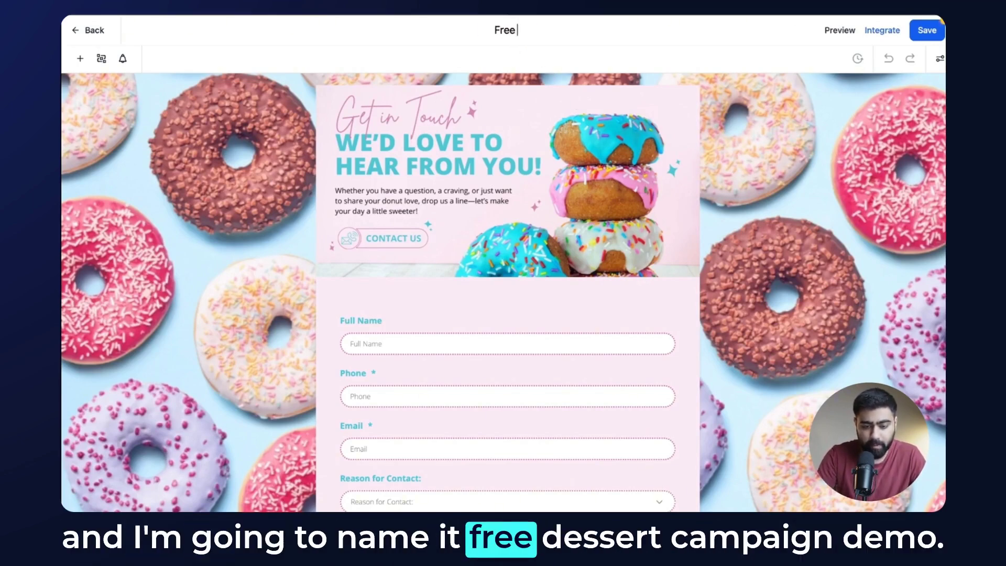
type(" Dessert Campaign Demo")
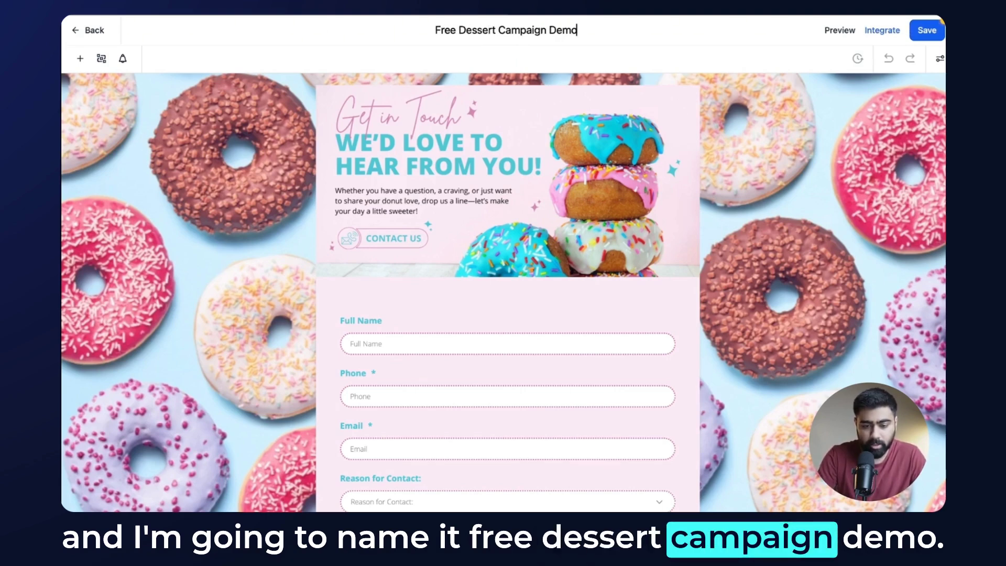
key("Return")
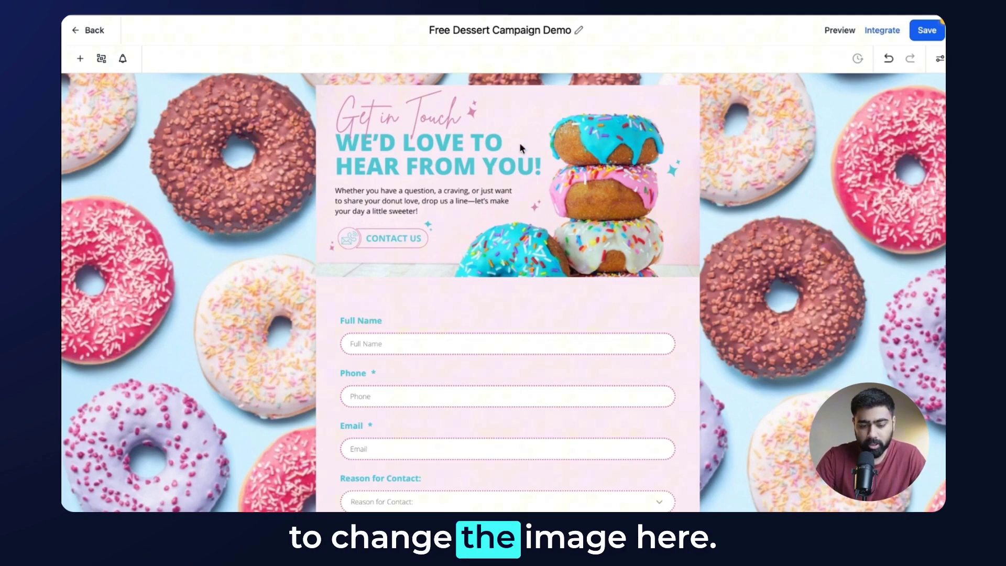
Replace the form's header image with the pink "Get a Free Dessert" promotional image in the color and background styles.
left_click(939, 59)
scroll(818, 278, "down", 3)
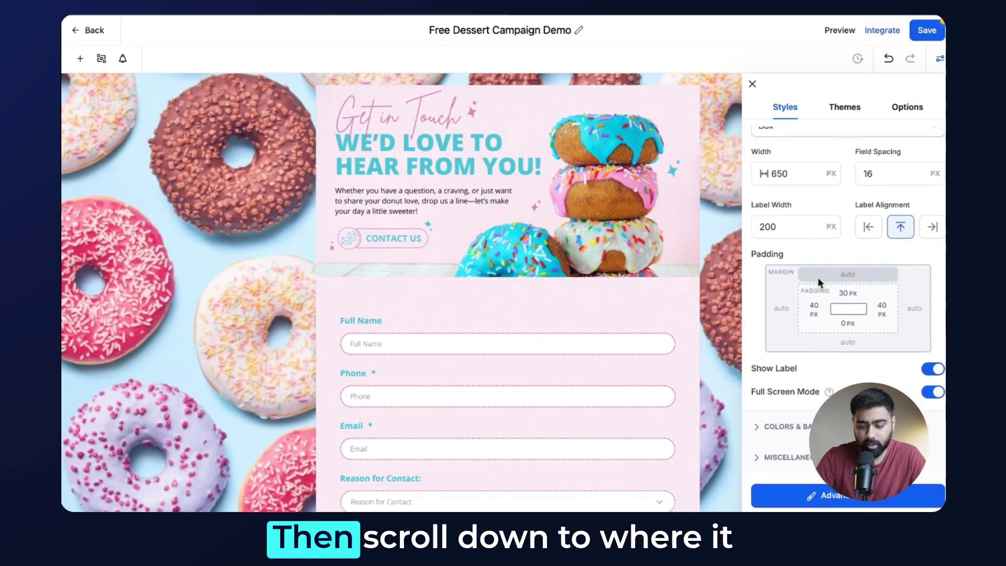
left_click(769, 427)
scroll(797, 375, "down", 5)
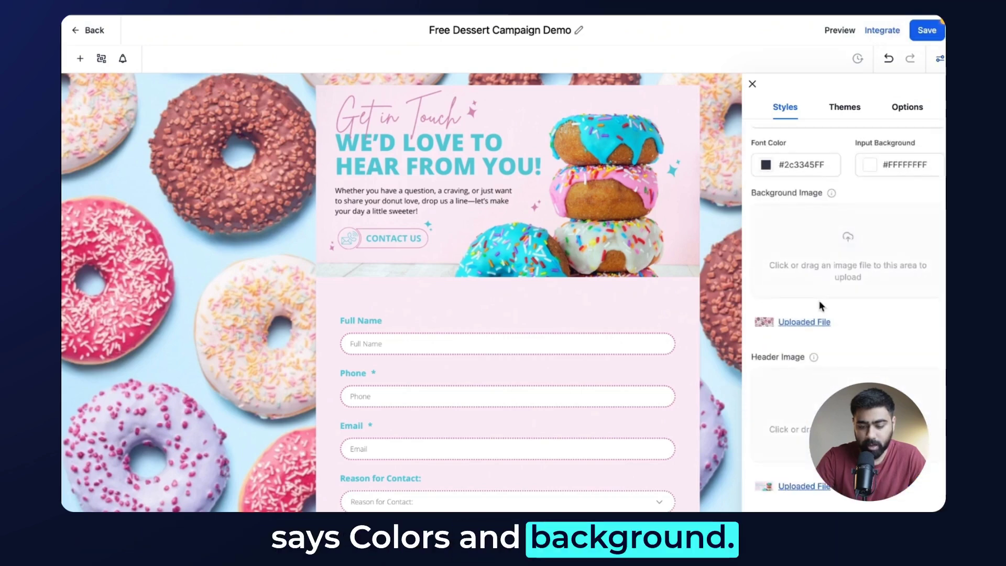
scroll(821, 307, "down", 1)
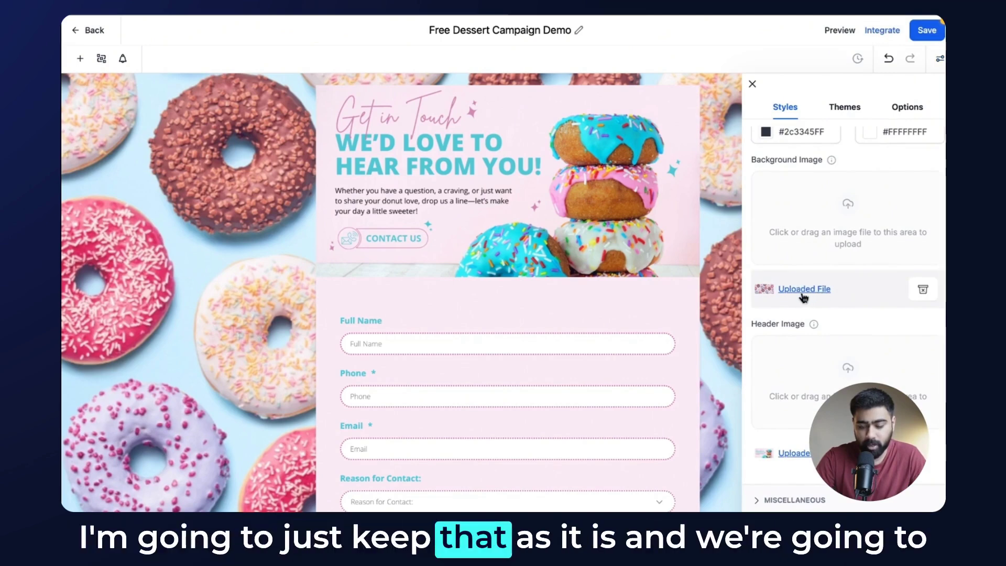
scroll(839, 335, "down", 1)
left_click(924, 409)
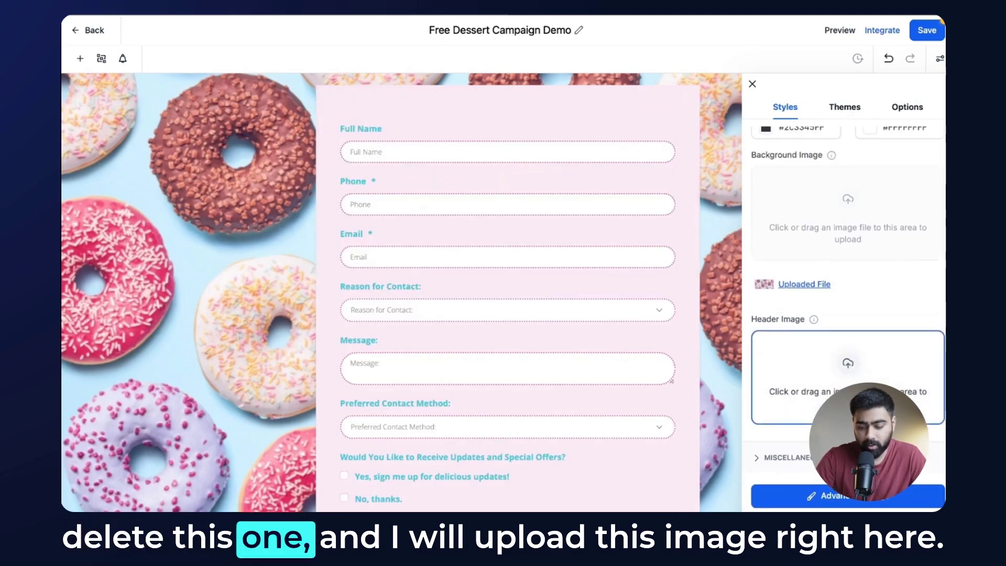
left_click(826, 394)
double_click(461, 258)
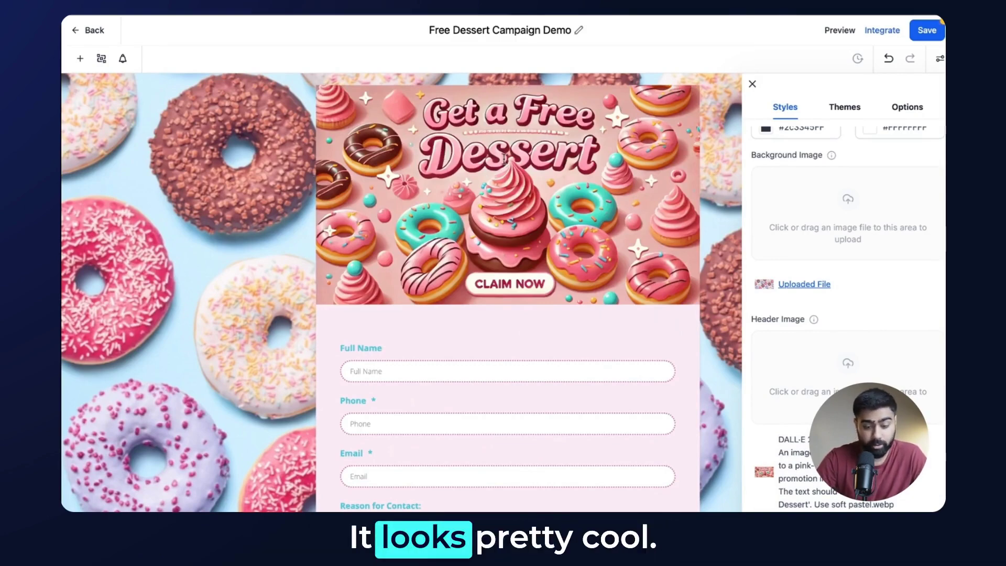
Make the form's Full Name field required.
scroll(503, 159, "down", 1)
scroll(504, 159, "down", 5)
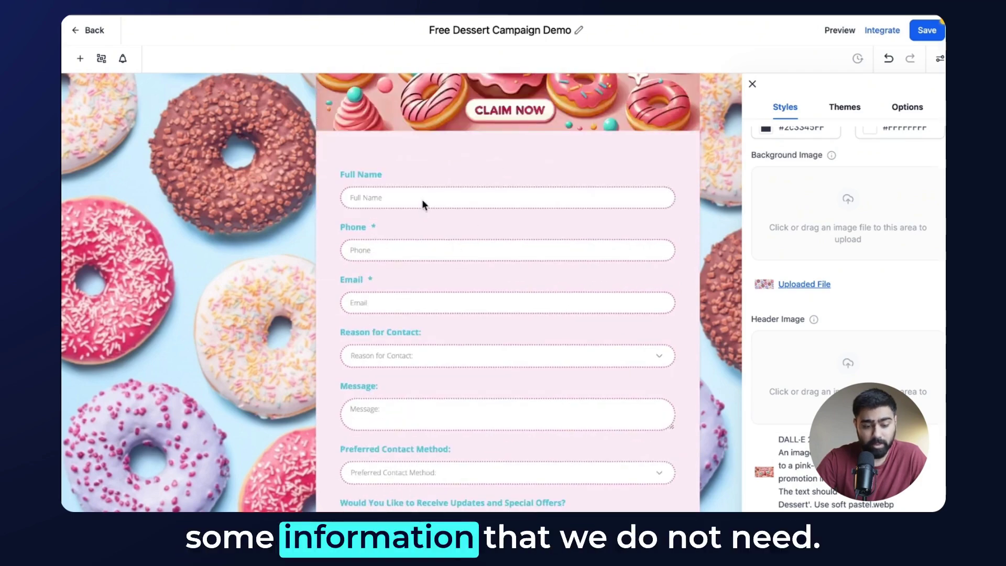
left_click(384, 185)
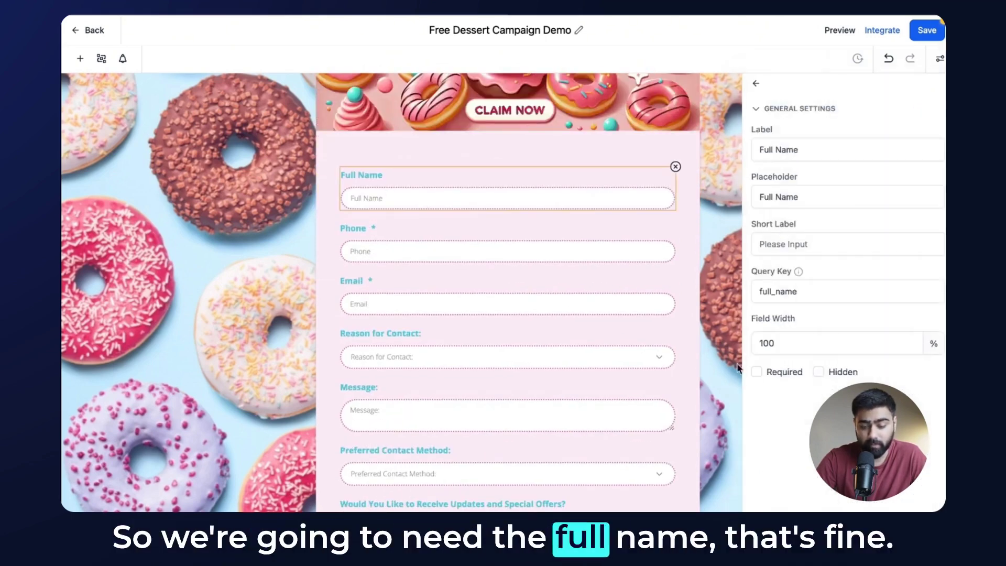
left_click(757, 372)
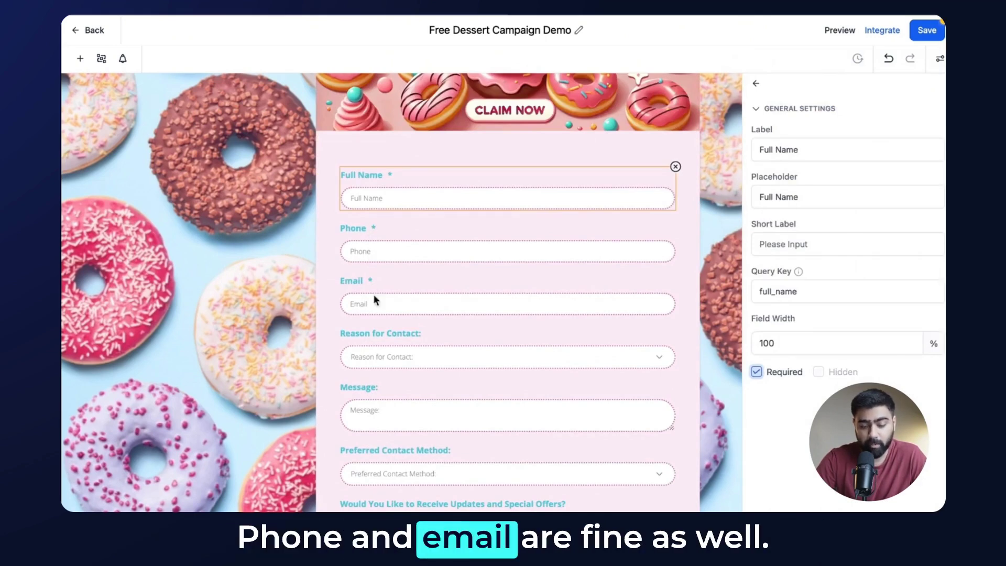
Delete the Reason for Contact, Message, Preferred Contact Method, and Updates and Special Offers fields from the form.
left_click(379, 346)
left_click(675, 325)
left_click(674, 325)
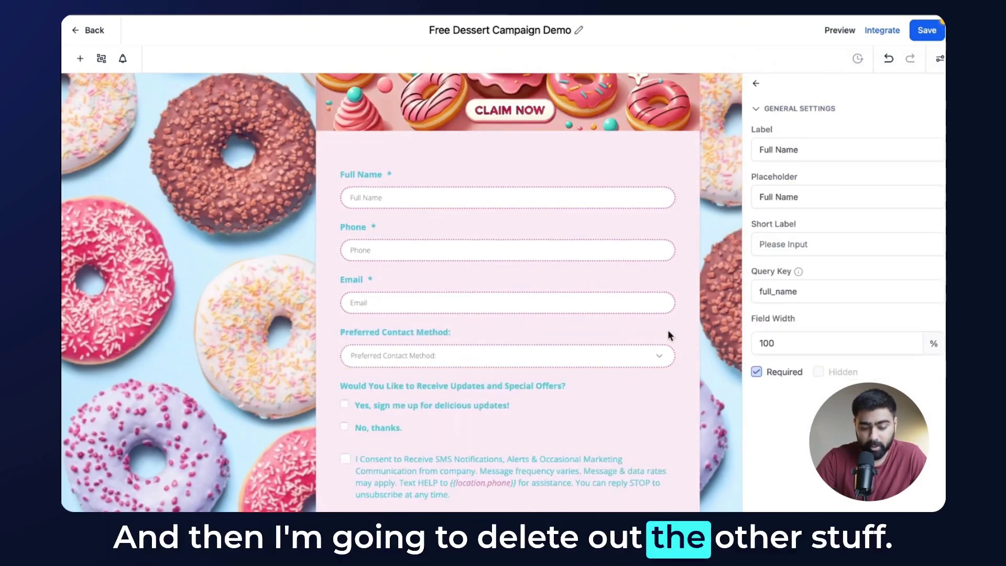
left_click(668, 329)
left_click(674, 325)
left_click(671, 329)
left_click(675, 325)
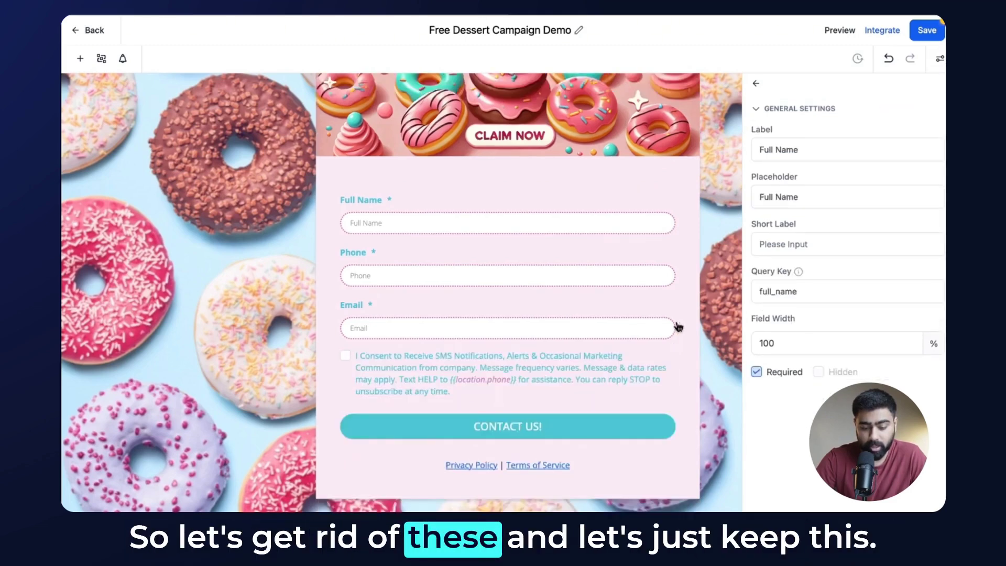
Change the text of the form's "Contact Us!" button to "Check In".
left_click(523, 426)
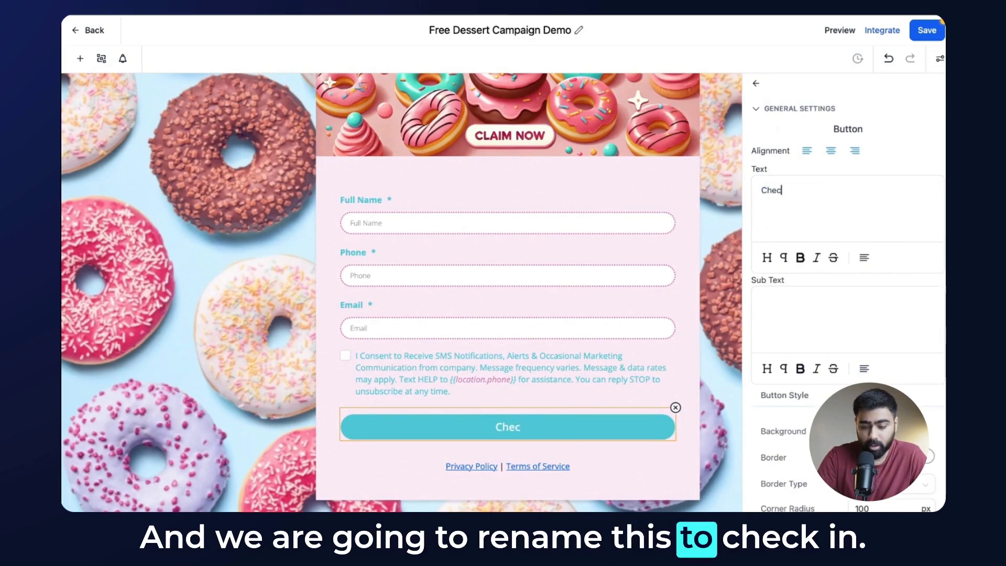
triple_click(802, 187)
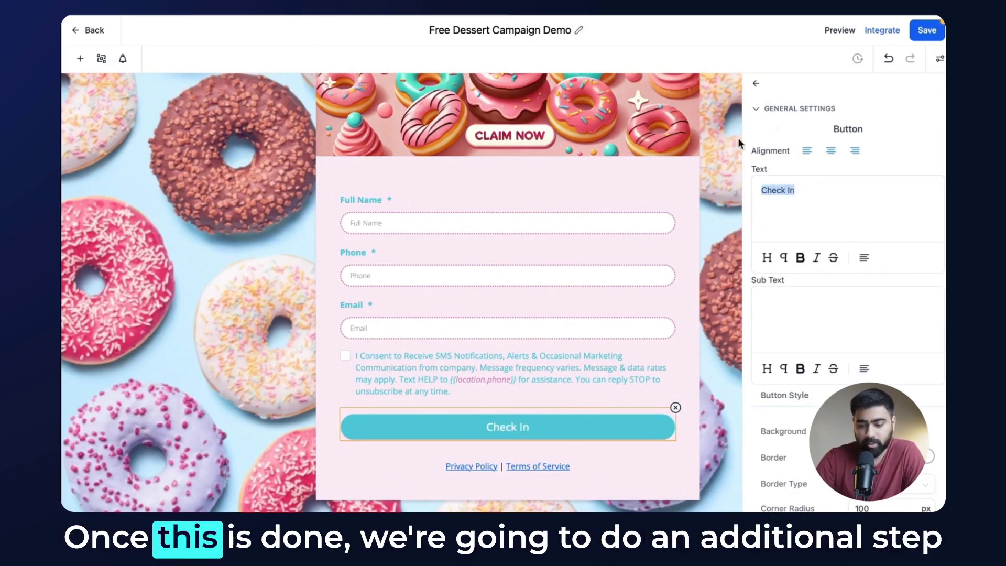
left_click(757, 84)
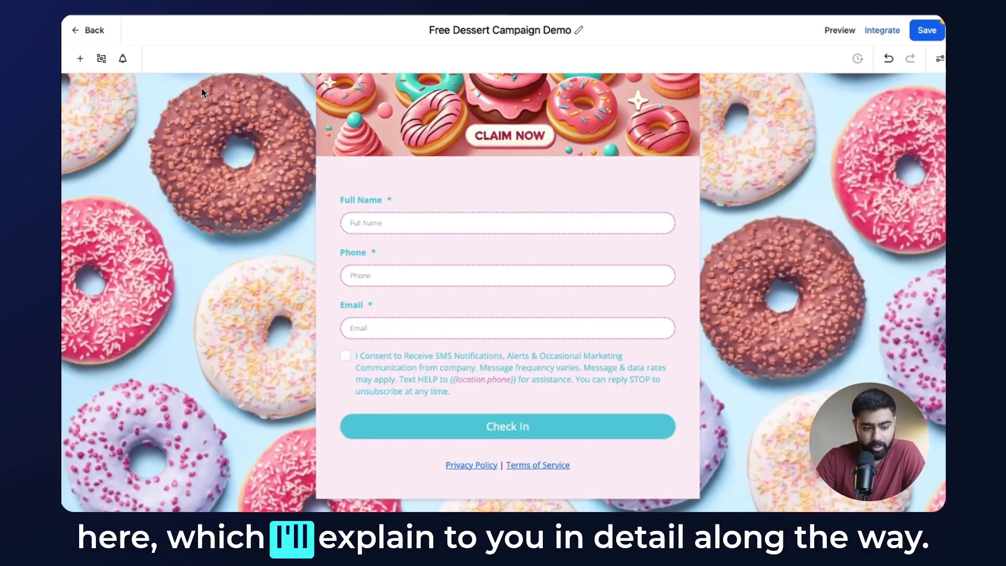
Create a single-line custom field named "Redeem Status" for the Contact object and save it in the Contact group.
left_click(80, 60)
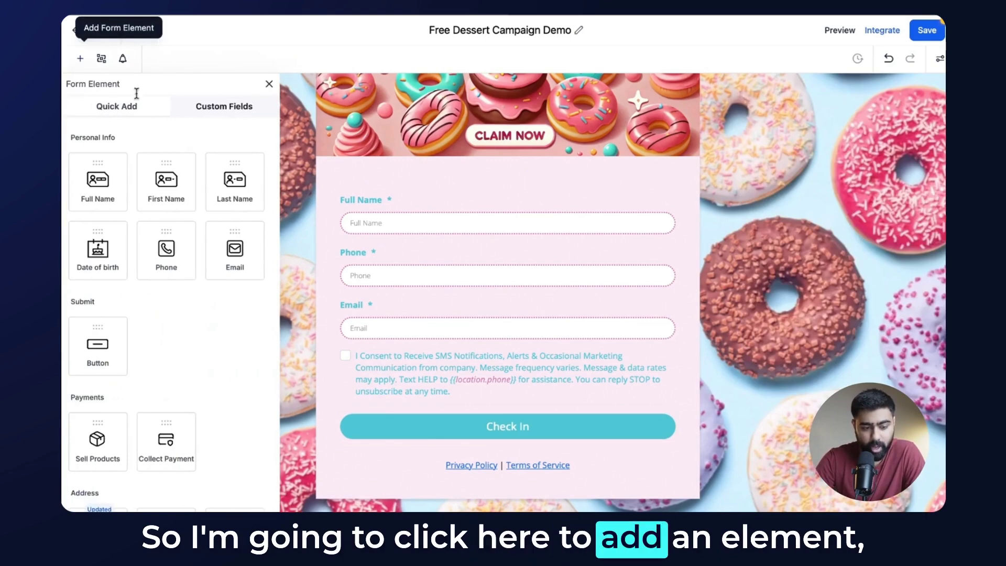
left_click(213, 106)
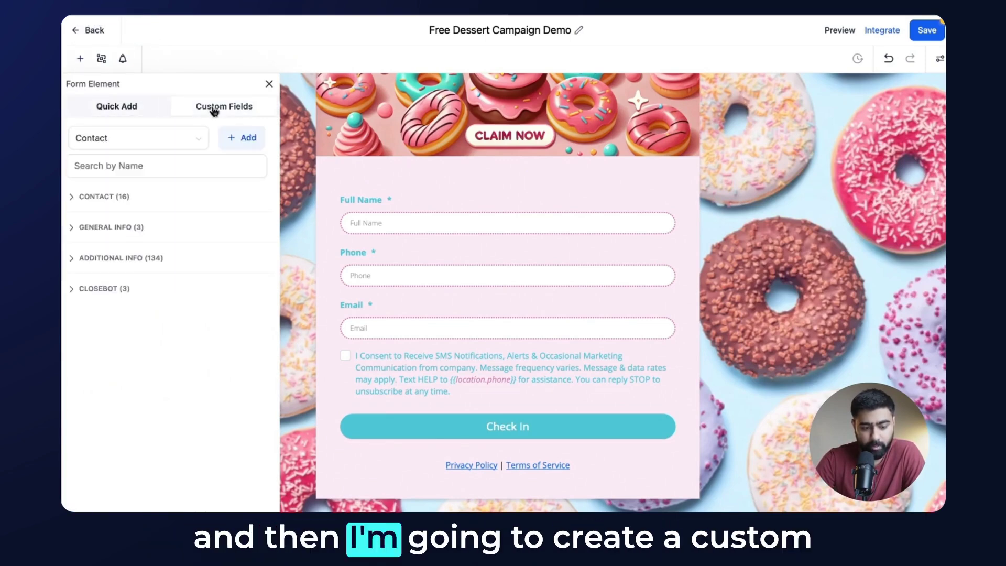
left_click(241, 138)
left_click(305, 171)
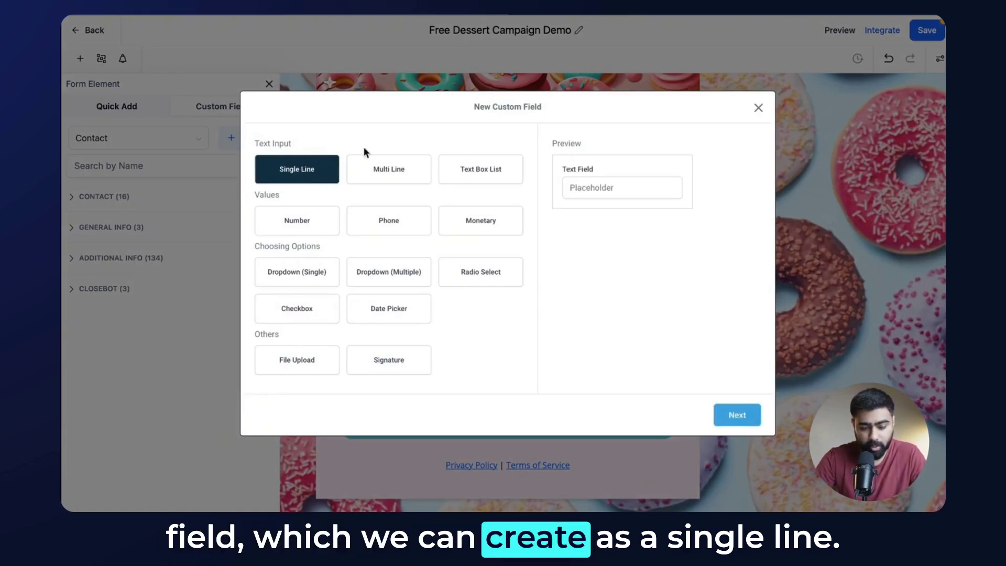
left_click(734, 414)
left_click(440, 231)
type("R")
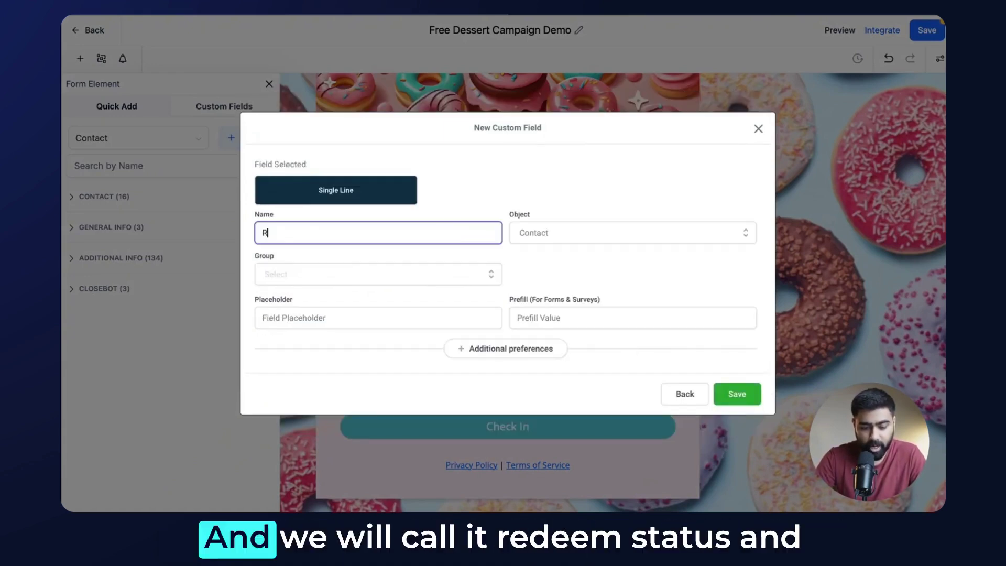
type("edeem Status")
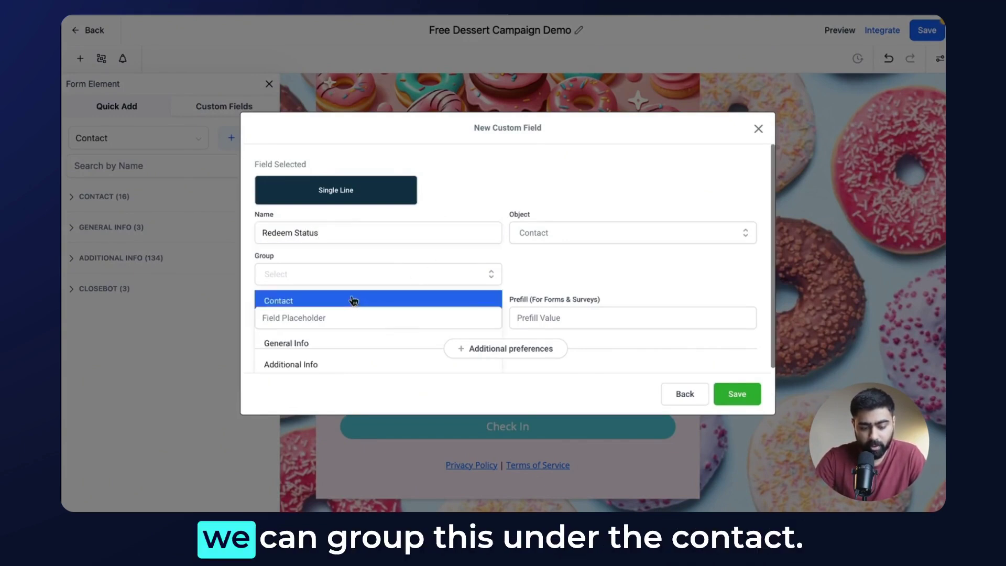
left_click(352, 298)
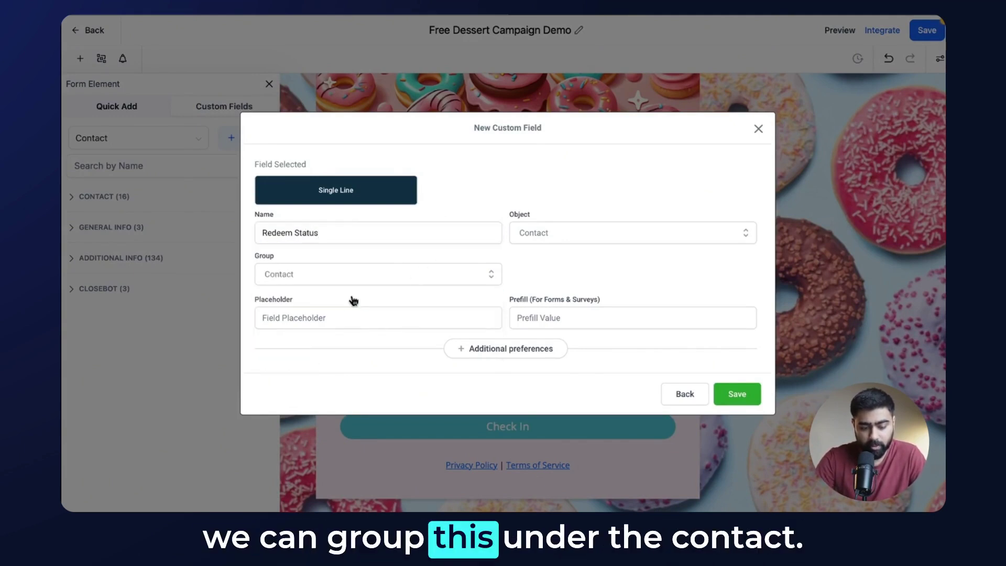
left_click(736, 393)
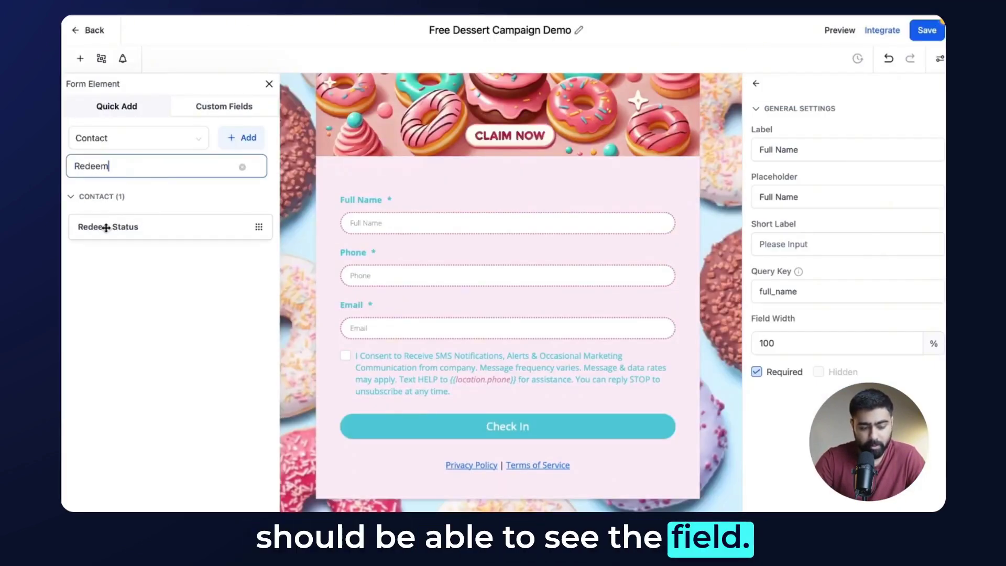
Add the Redeem Status field above Full Name as a hidden form field and save the form.
left_click_drag(106, 227, 423, 193)
left_click(510, 208)
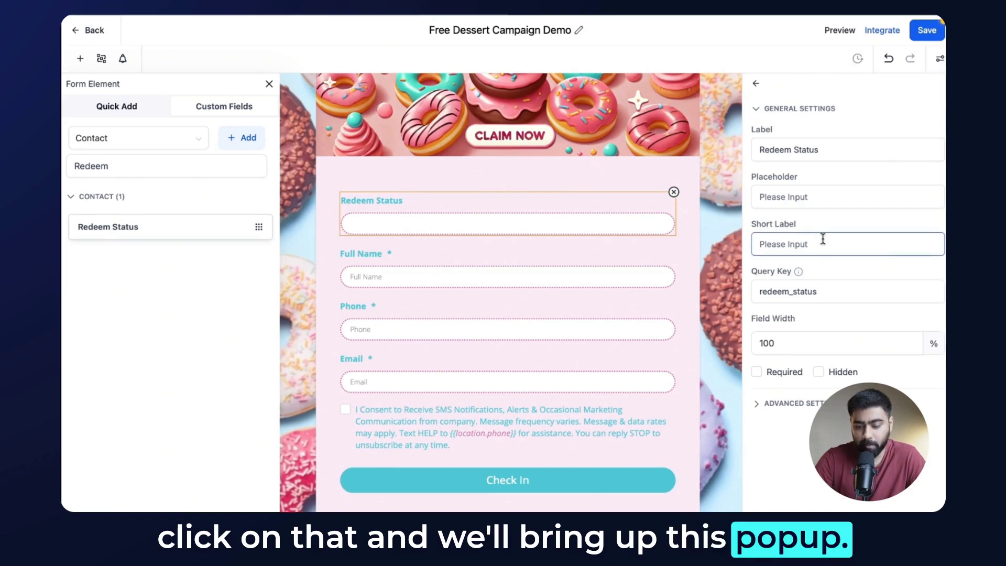
left_click(817, 372)
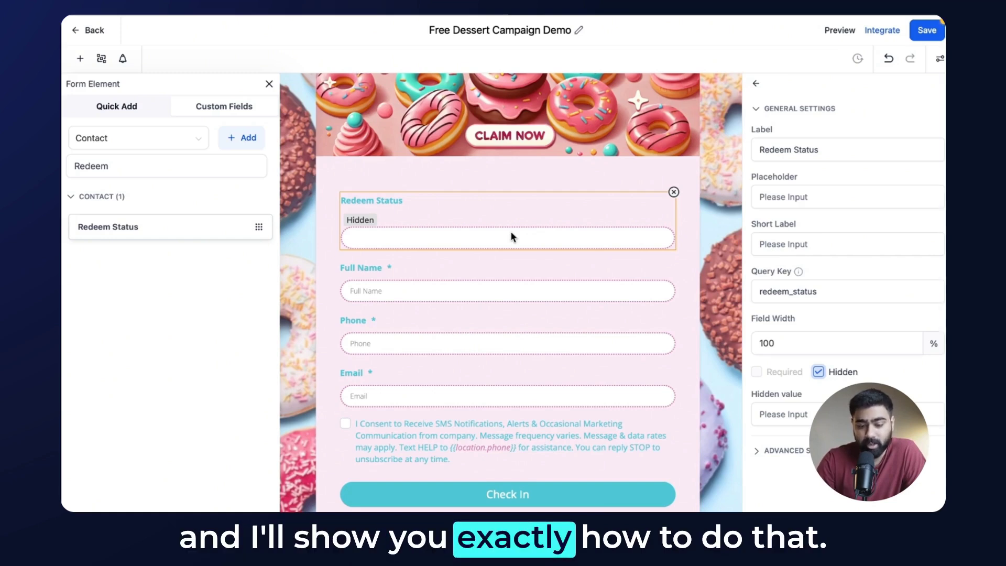
left_click(817, 291)
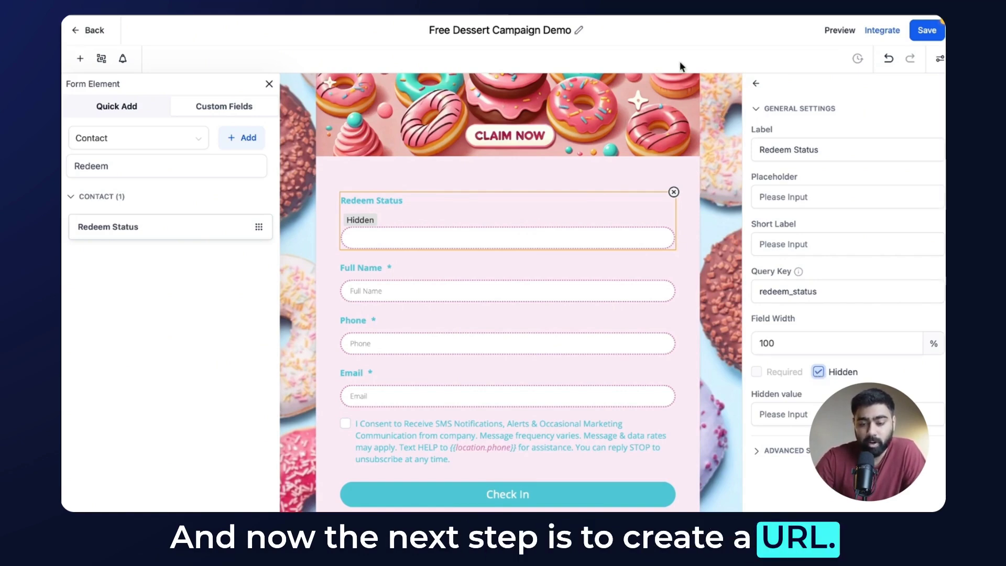
left_click(647, 15)
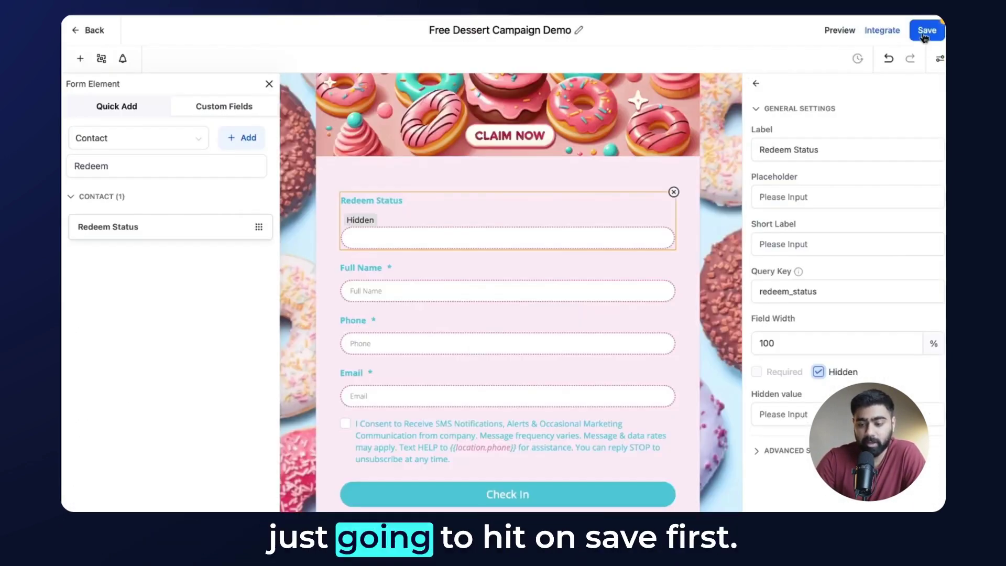
left_click(924, 33)
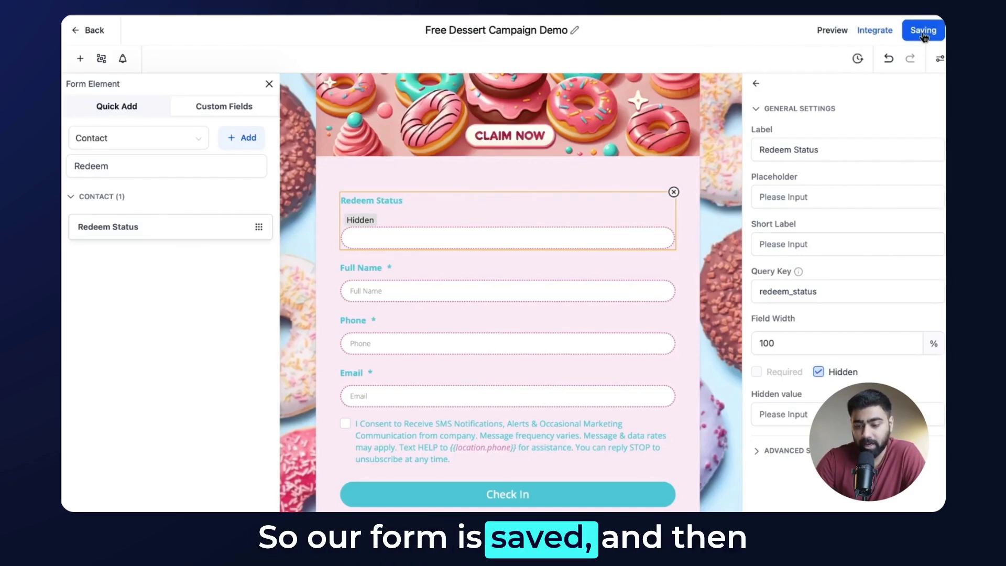
Copy the form link from the form's integration options.
left_click(879, 31)
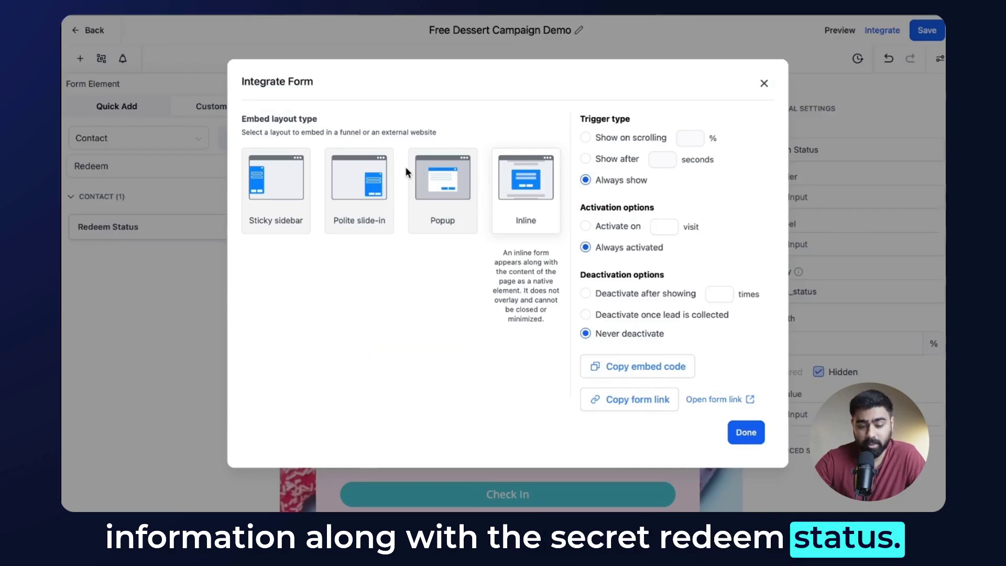
left_click(764, 82)
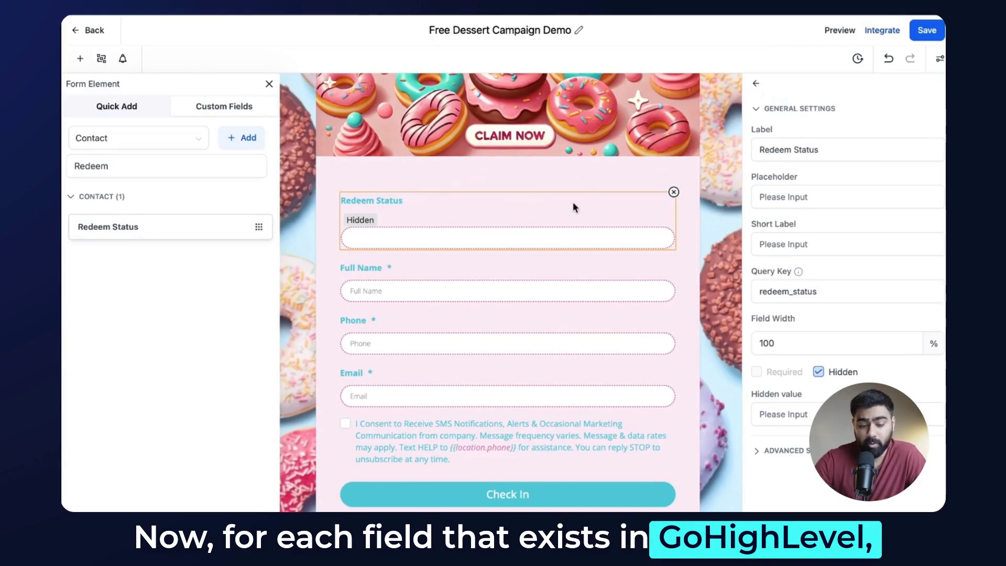
Examine the query keys of the form's Full Name and Phone fields.
left_click(503, 270)
left_click(802, 294)
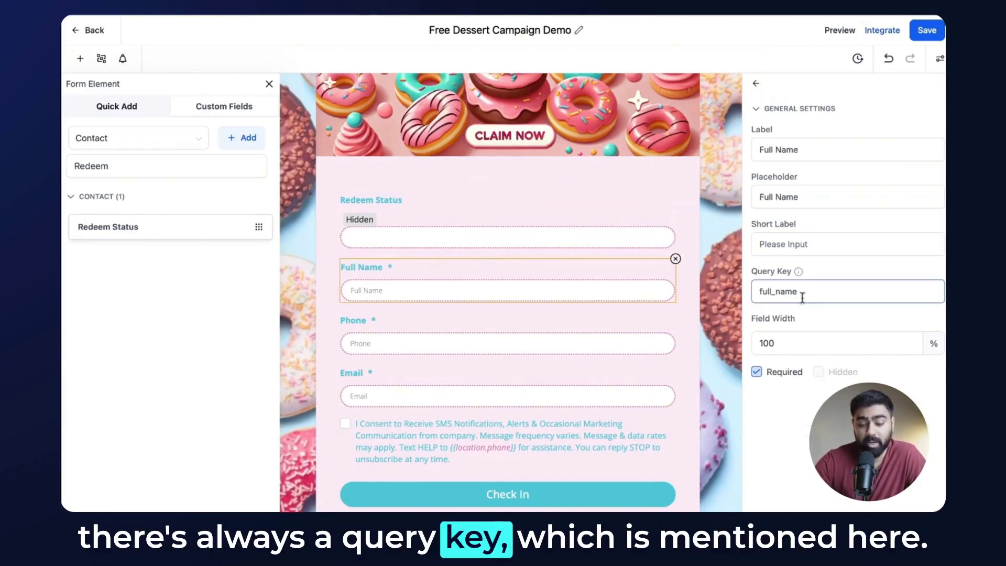
double_click(804, 295)
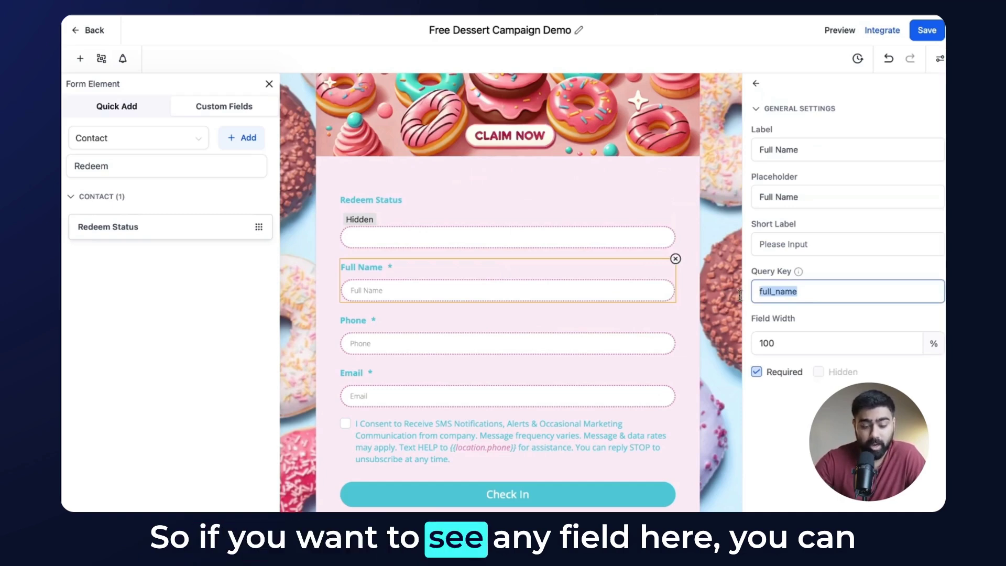
left_click(539, 332)
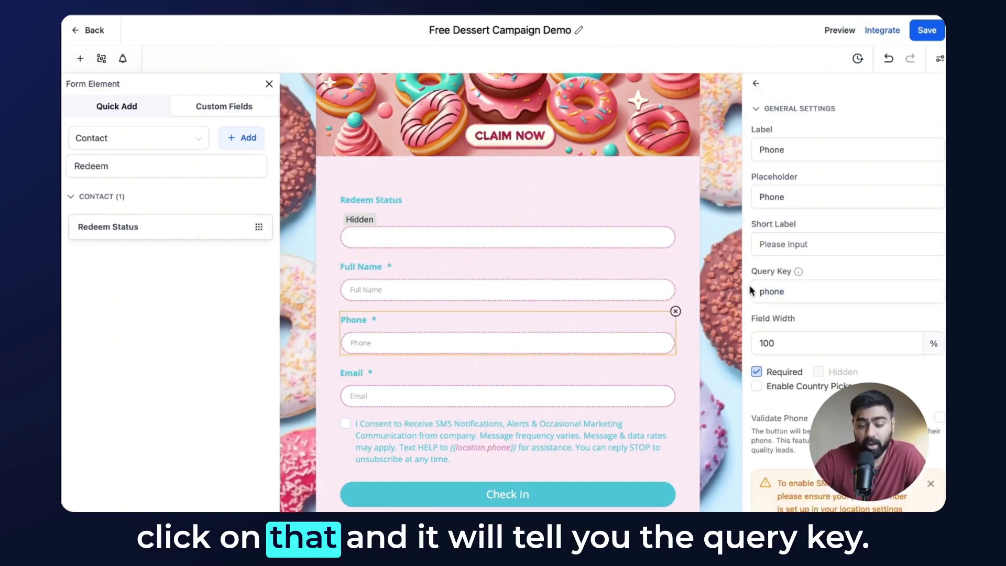
mouse_move(797, 274)
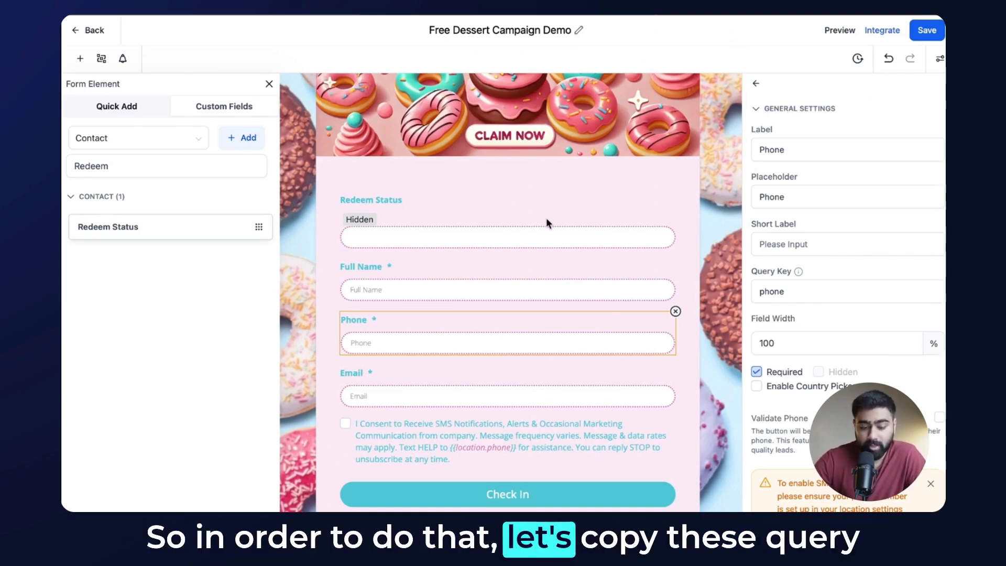
Switch to ChatGPT, paste the form link into the message draft, and append "?" to start the URL parameters.
left_click(586, 208)
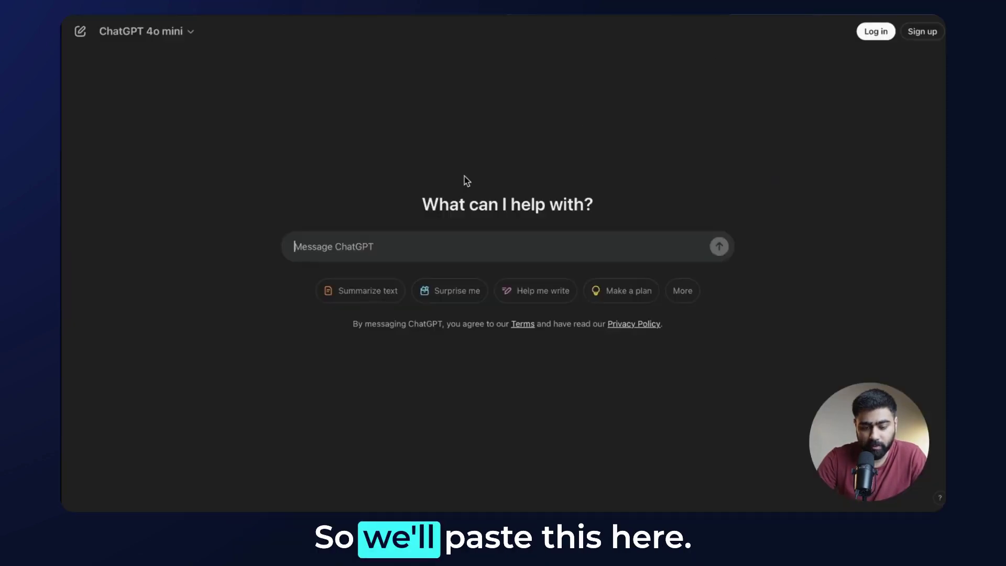
key("ctrl+v")
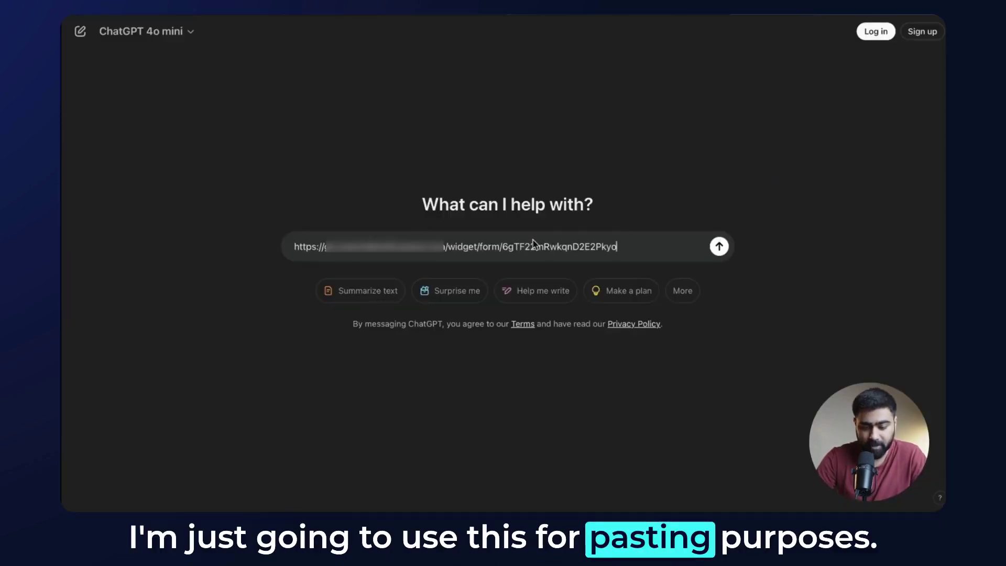
type("?")
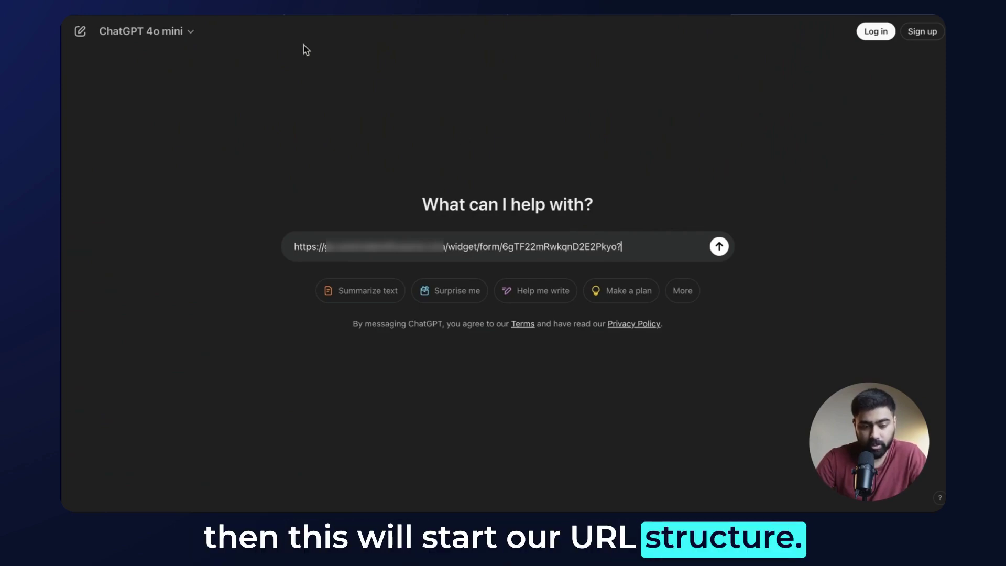
Copy the Full Name field's query key from the form builder and append full_name={{contact.name}}& to the URL draft in ChatGPT.
left_click(223, 17)
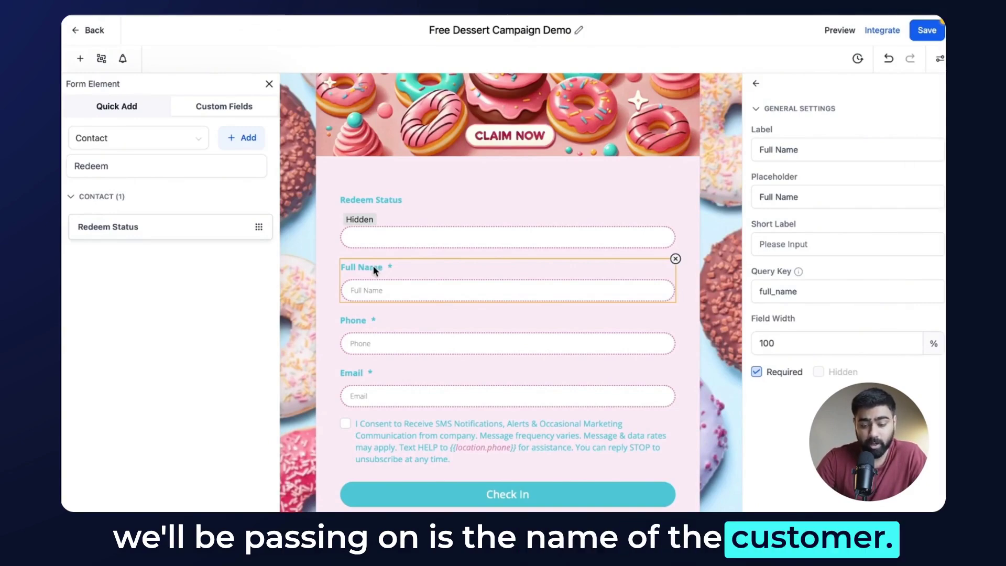
double_click(794, 290)
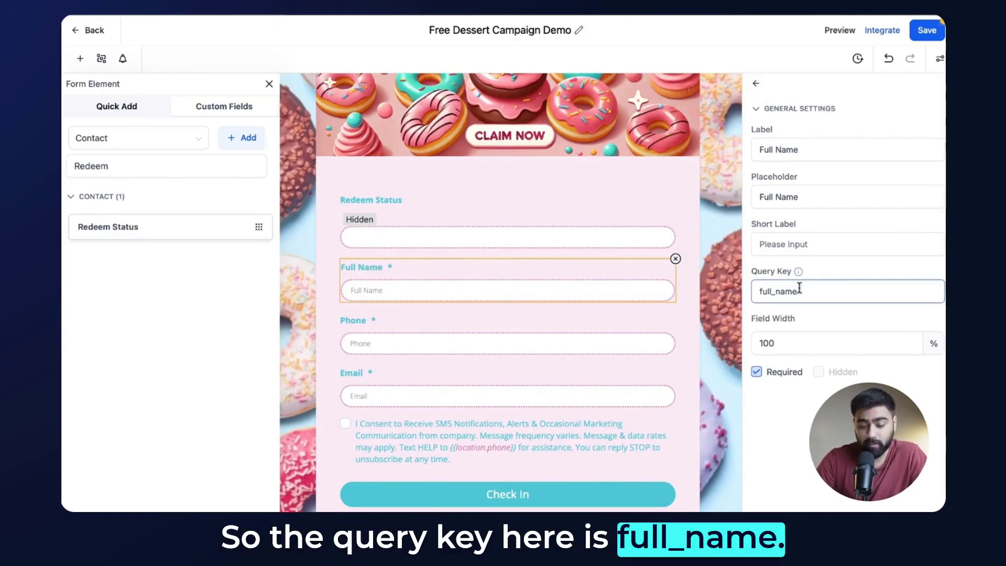
key("ctrl+c")
key("alt+Tab")
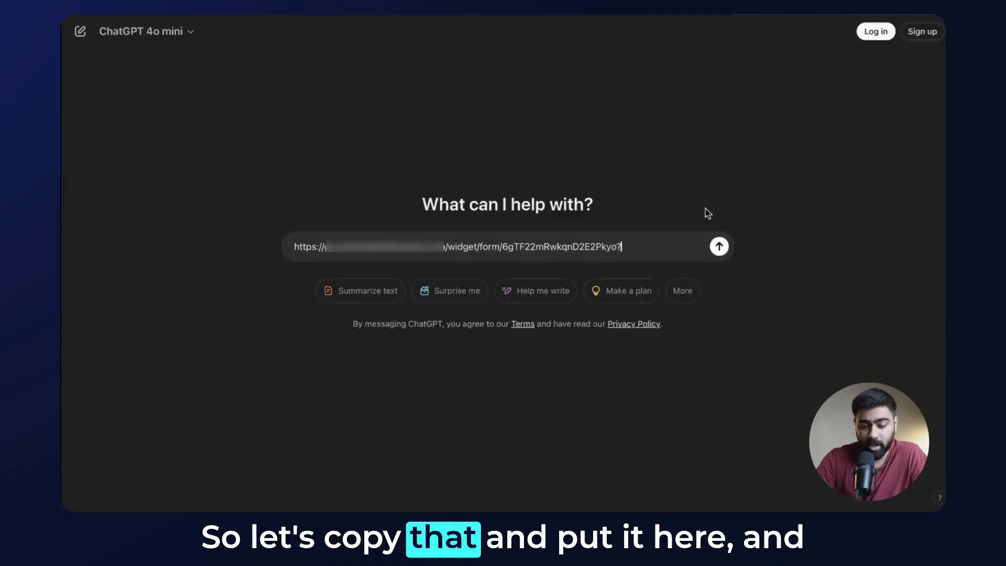
key("ctrl+v")
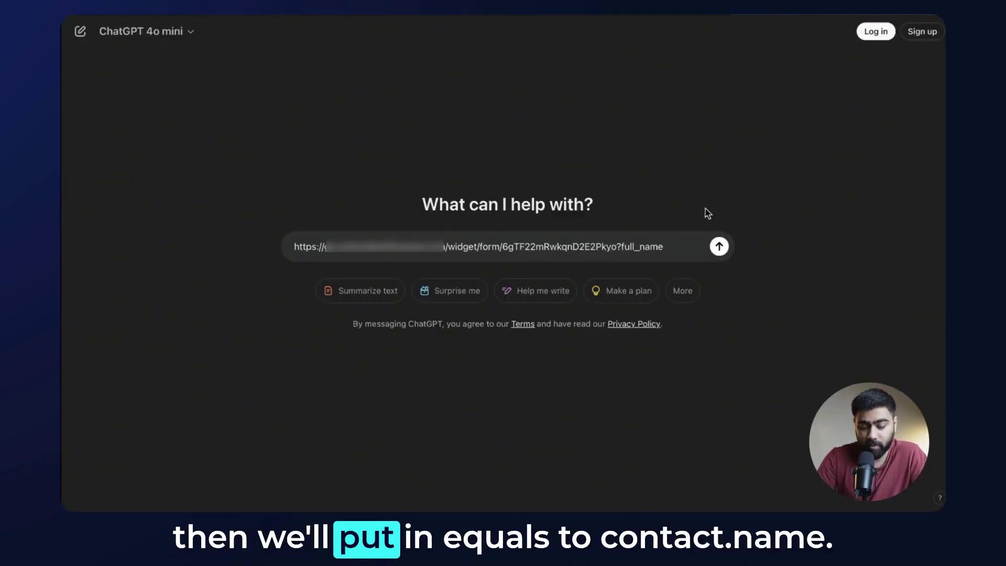
type("={{c")
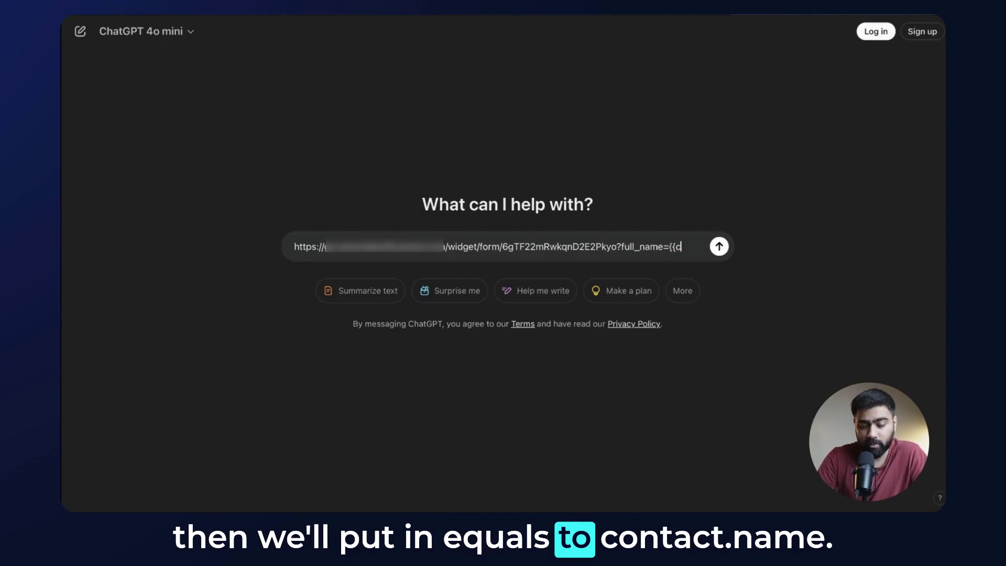
type("ontact.name")
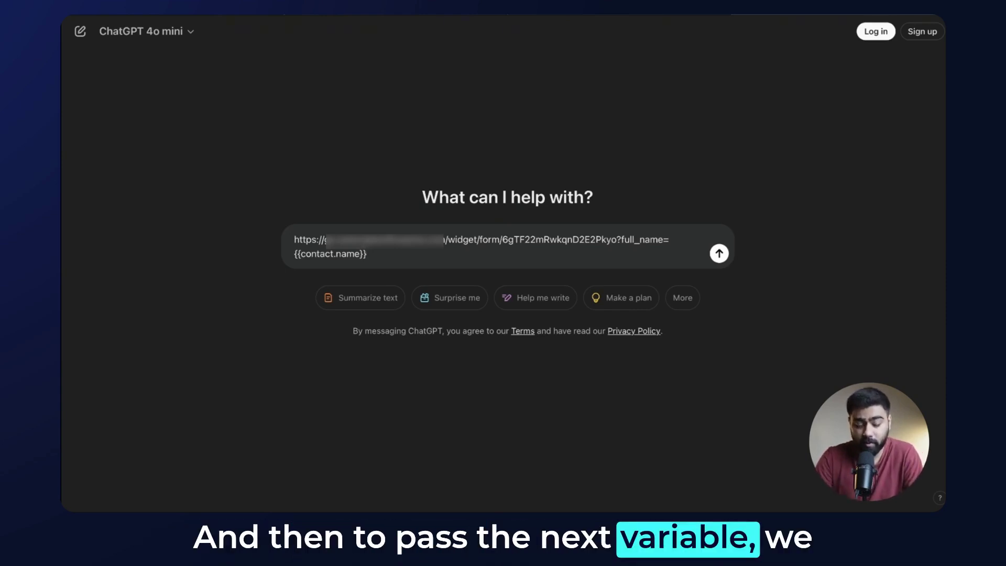
type("&")
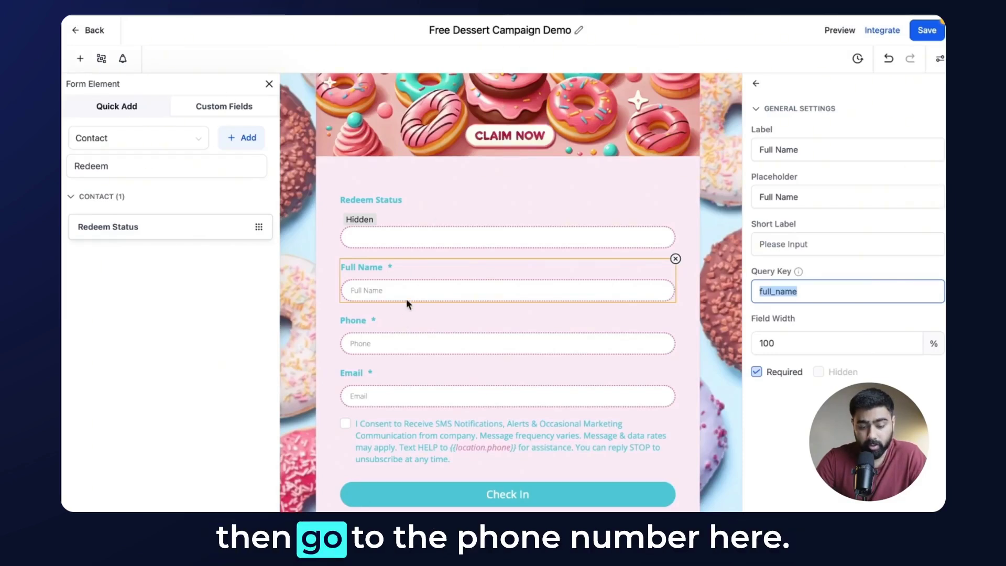
Copy the Phone field's query key from the form builder and append phone={{contact.phone}}& to the URL draft in ChatGPT.
left_click(407, 321)
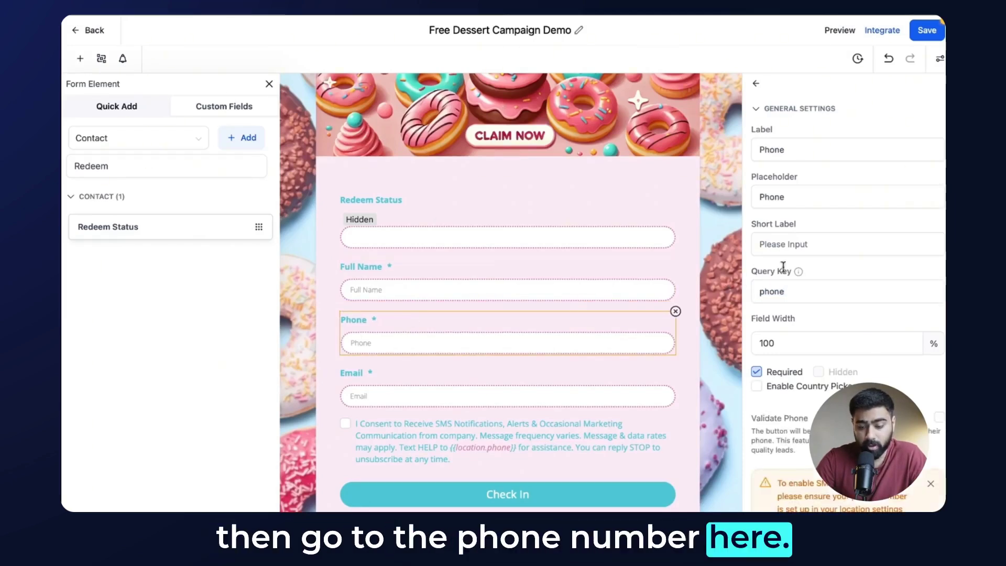
key("Tab")
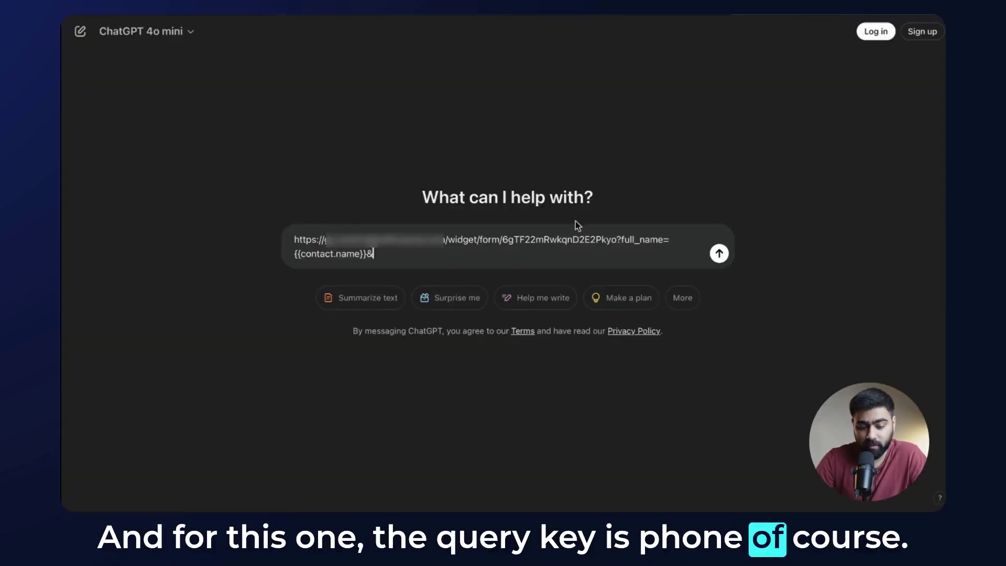
key("ctrl+v")
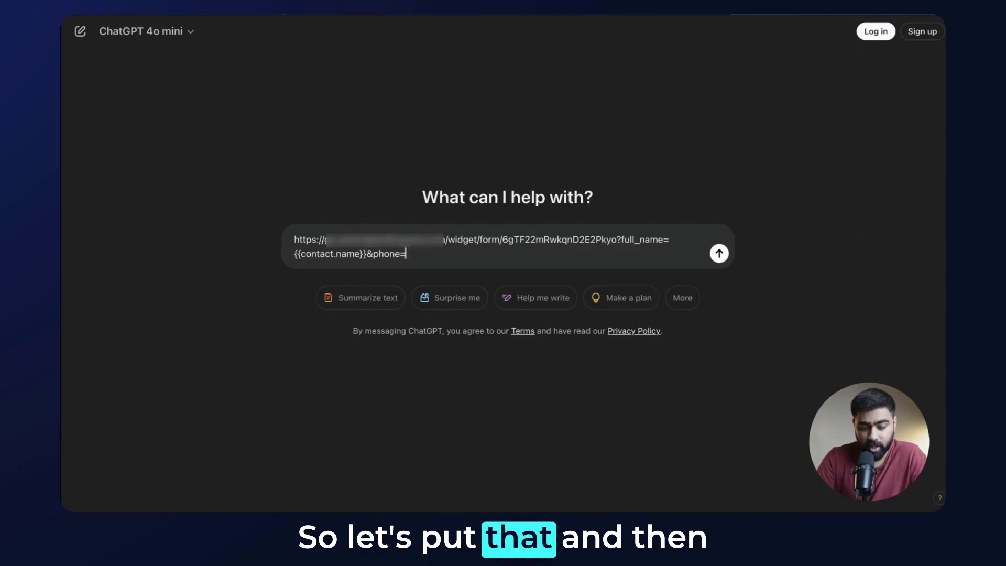
type("={{contact.")
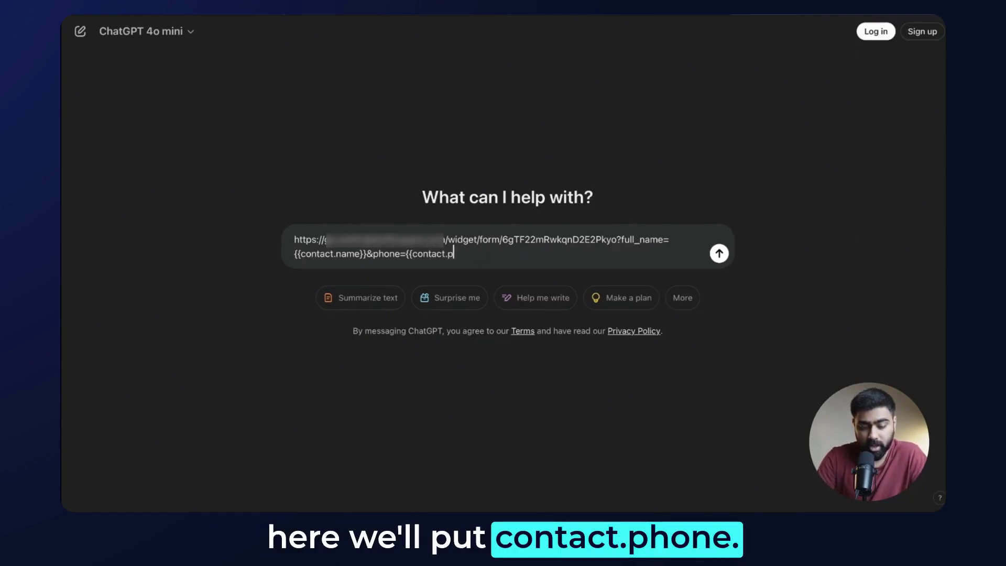
type("phone}}&")
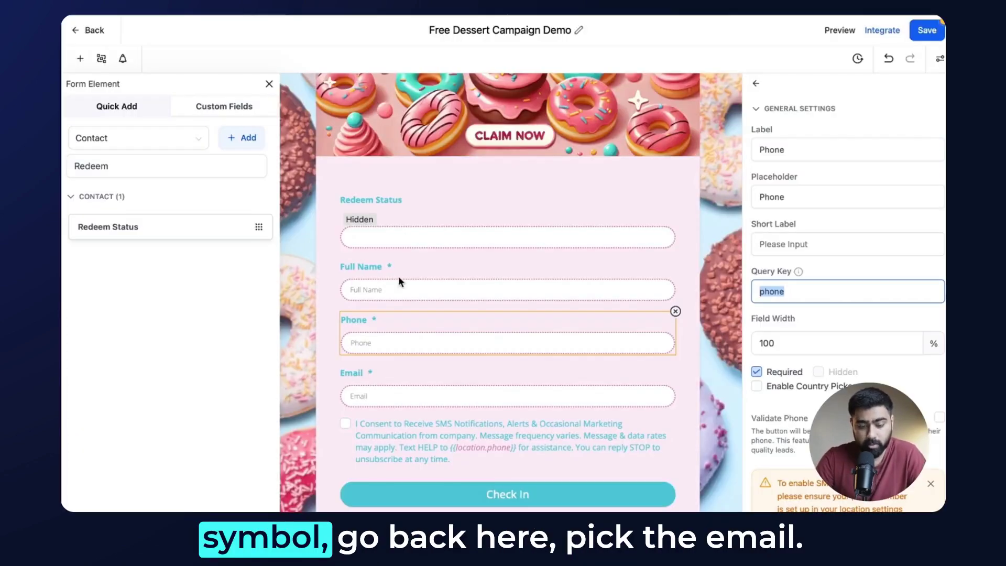
Copy the Email field's query key from the form builder and append email={{contact.email}}& to the URL draft in ChatGPT.
scroll(391, 314, "down", 1)
left_click(381, 349)
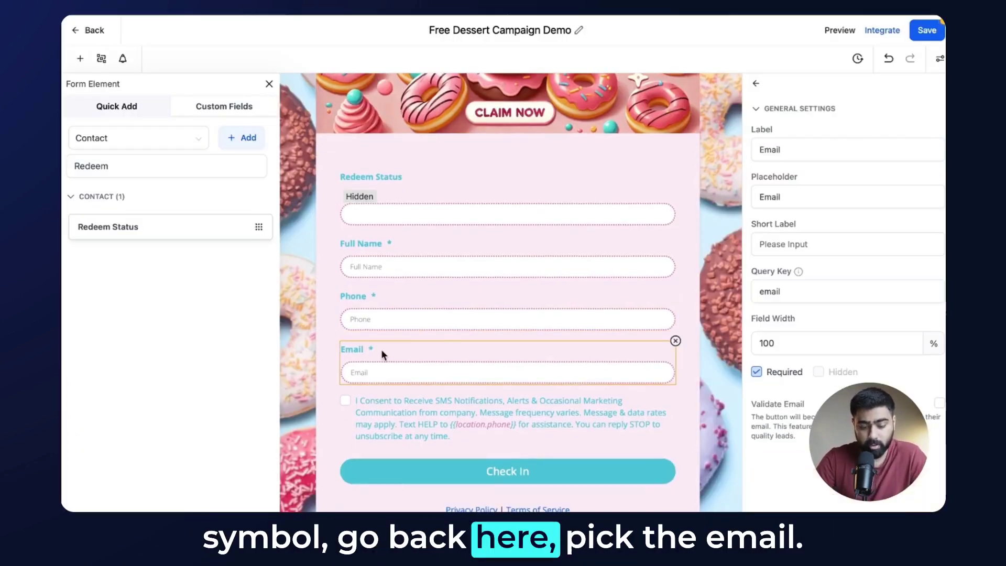
double_click(769, 291)
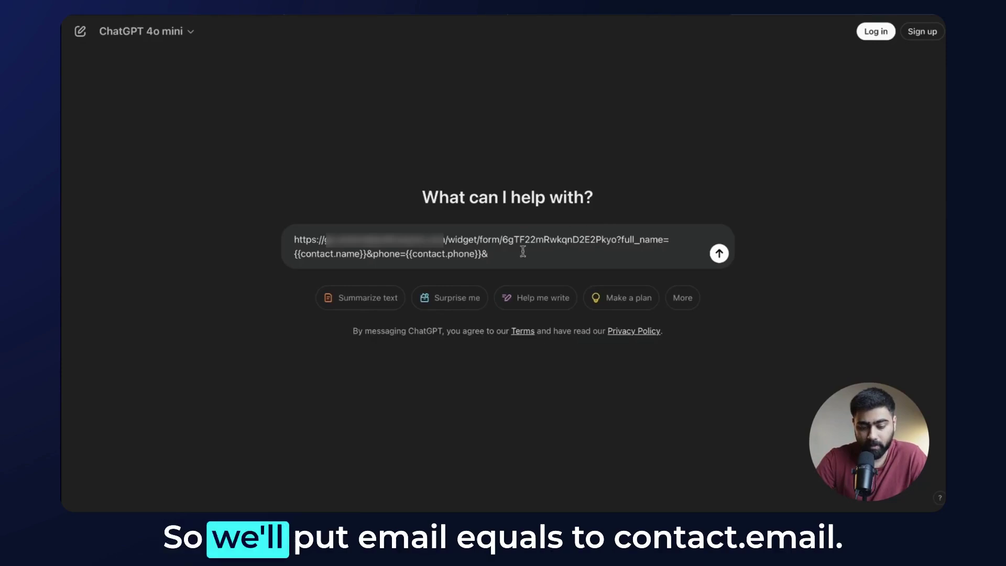
key("ctrl+v")
type("={{cont")
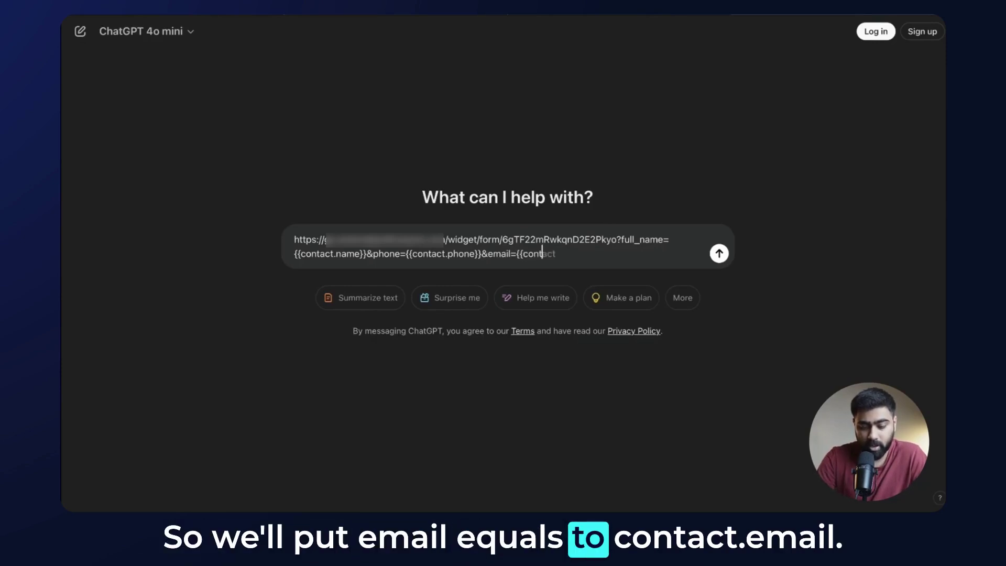
type("act.email}")
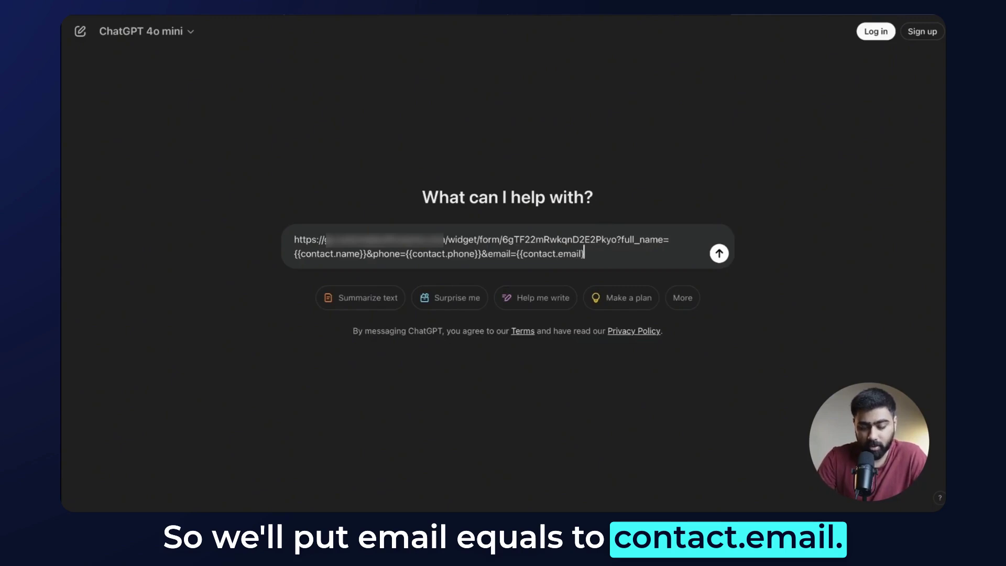
type("}&")
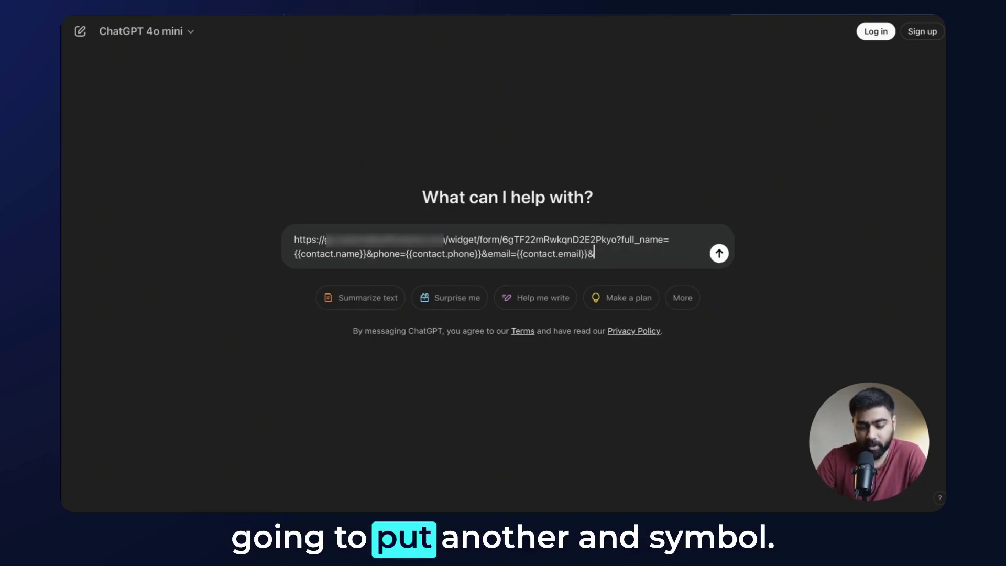
Copy the Redeem Status field's query key from the form builder and append redeem_status= to the URL draft in ChatGPT.
left_click(226, 17)
left_click(398, 188)
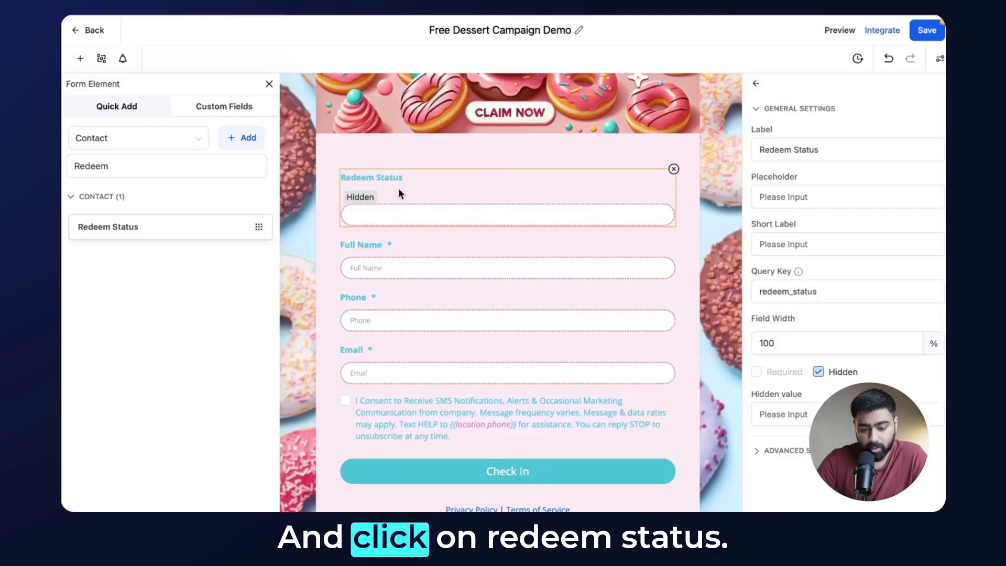
double_click(786, 293)
key("ctrl+c")
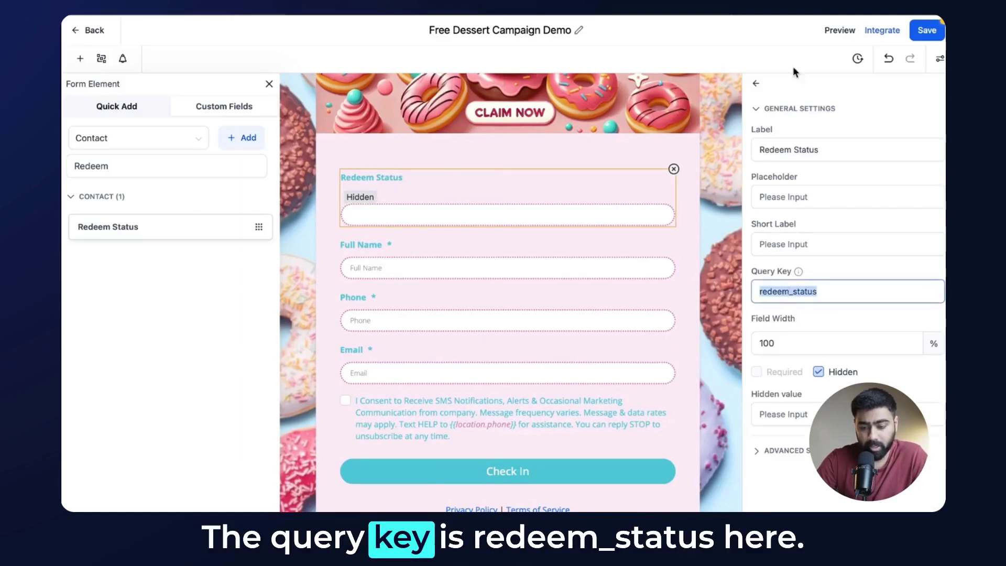
left_click(774, 18)
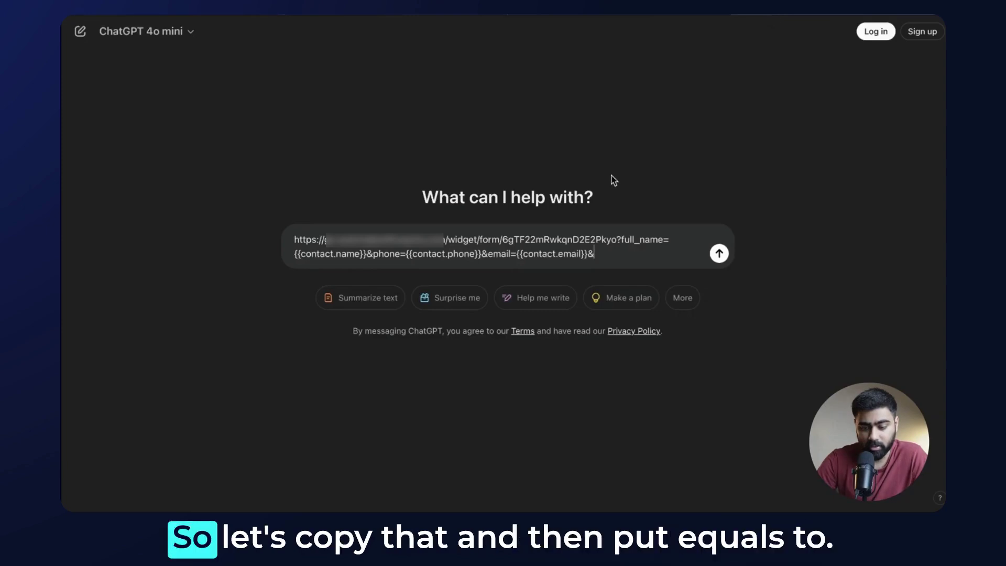
key("ctrl+v")
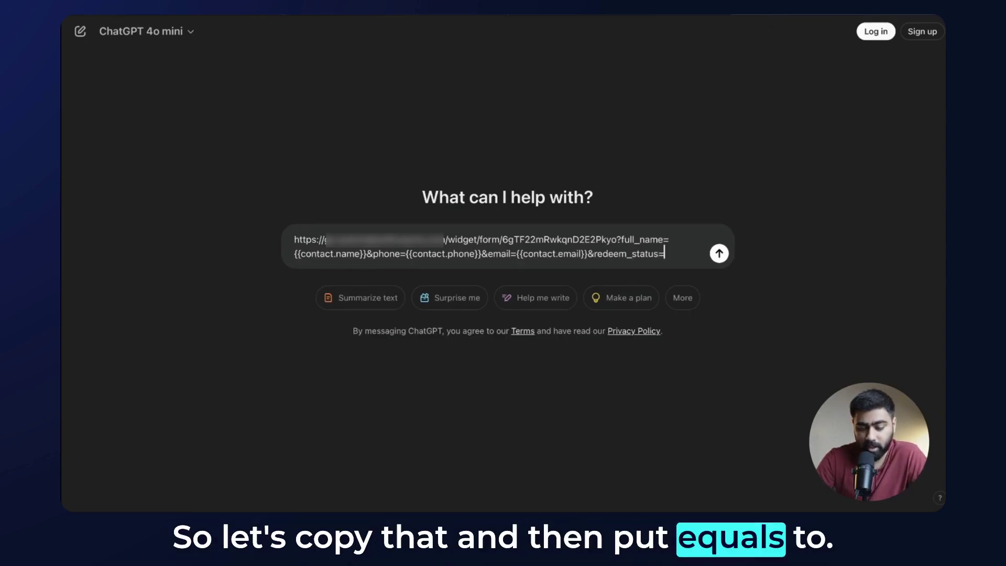
type("=")
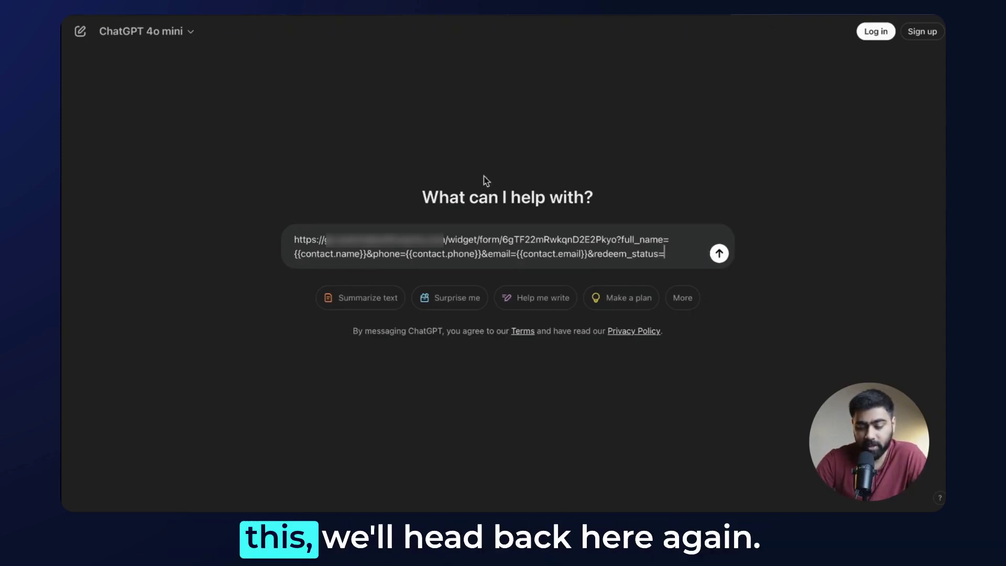
Find the Redeem Status field's unique key, complete the URL draft in ChatGPT with {{ contact.redeem_status }}, and review the prefilled form page.
key("ctrl+Tab")
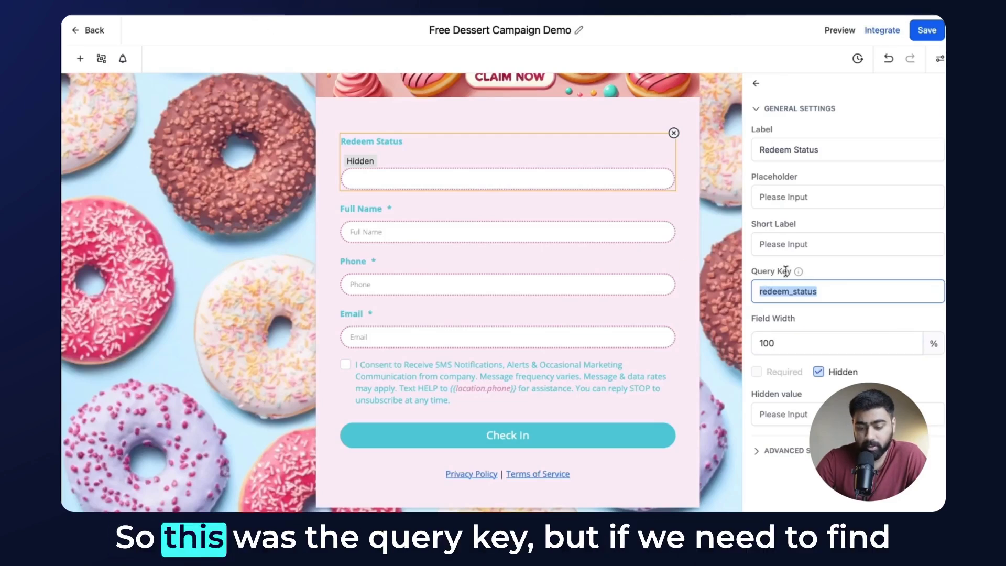
left_click(784, 452)
scroll(827, 340, "down", 1)
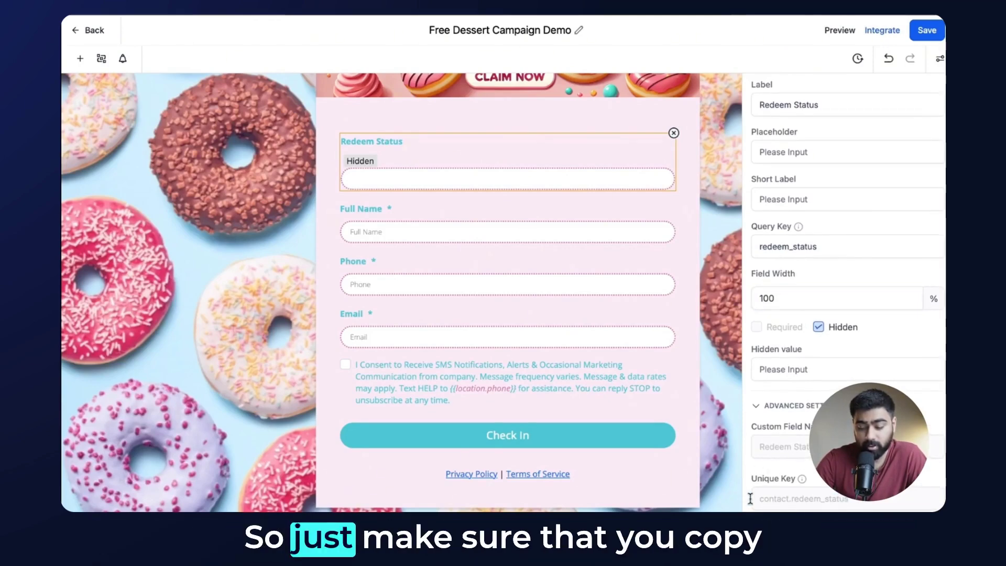
left_click(819, 15)
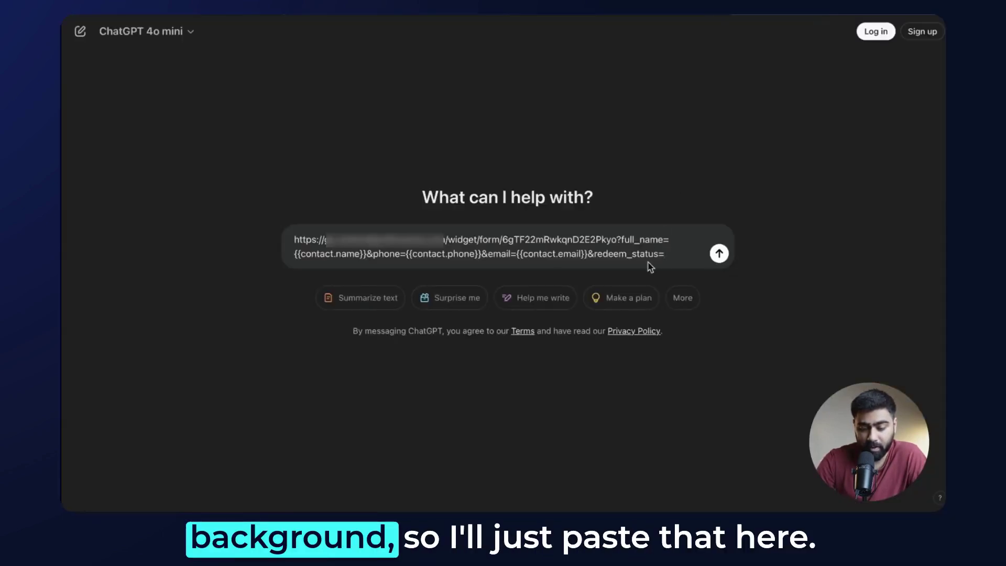
type("{{contact.redeem_status }}")
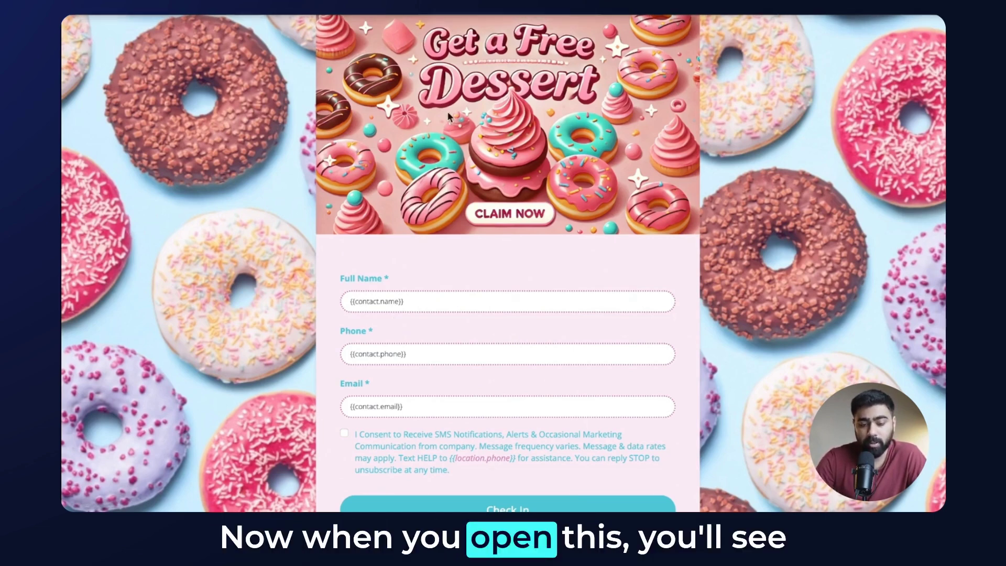
scroll(403, 201, "down", 1)
scroll(403, 200, "down", 1)
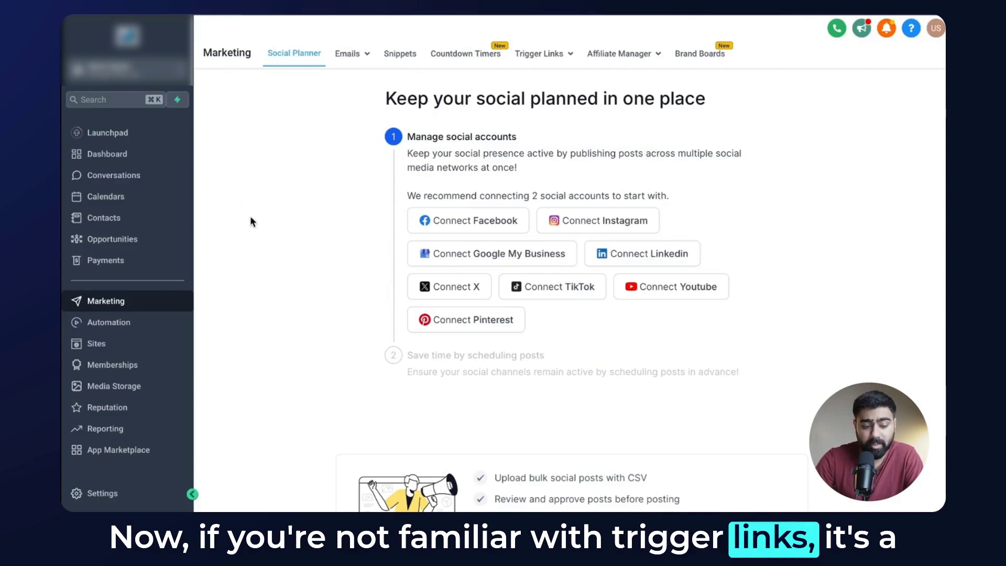
Create a trigger link named Free Dessert Campaign in Marketing, using the form URL with all its query parameters, and save it.
left_click(549, 55)
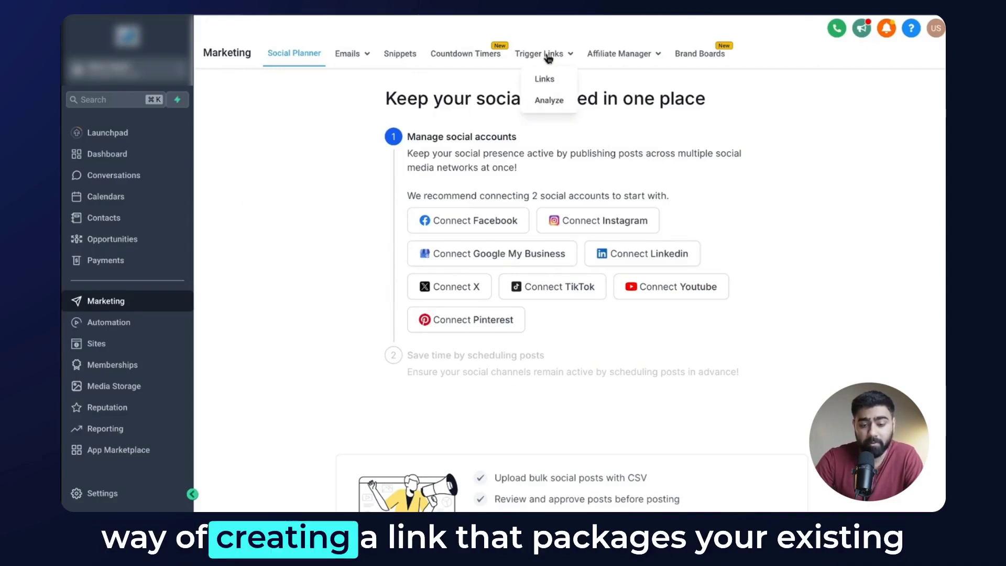
left_click(547, 83)
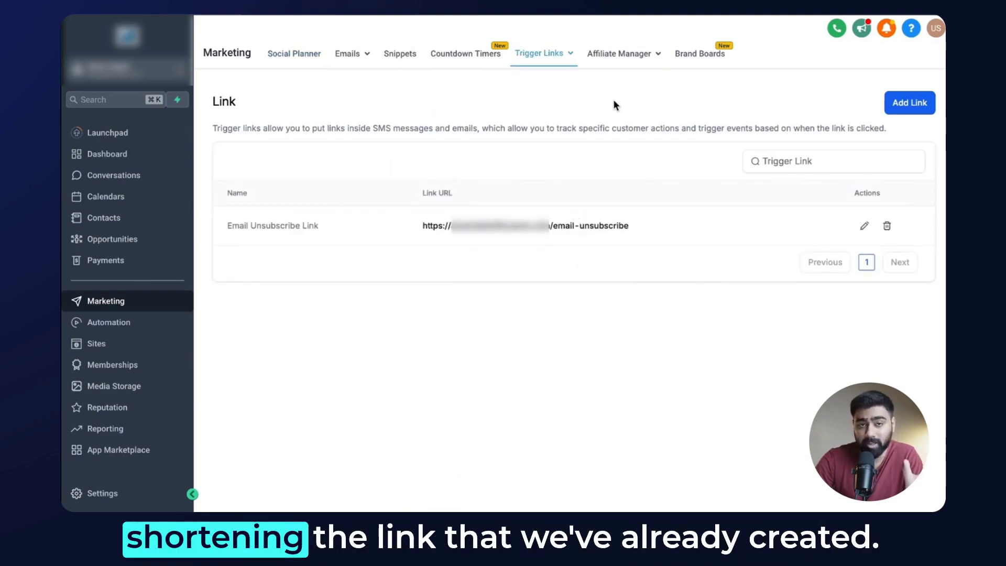
left_click(897, 103)
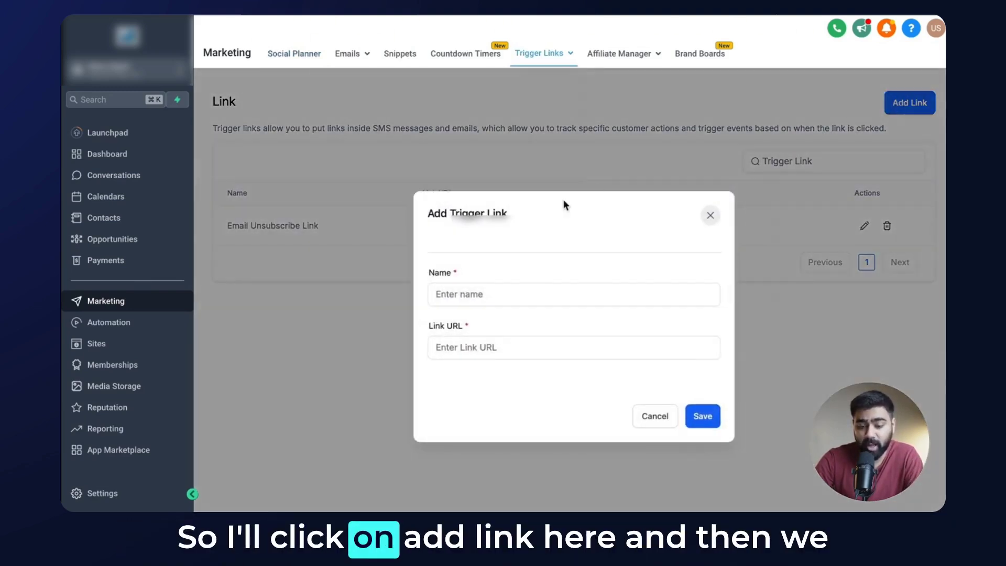
left_click(480, 294)
type("Fre")
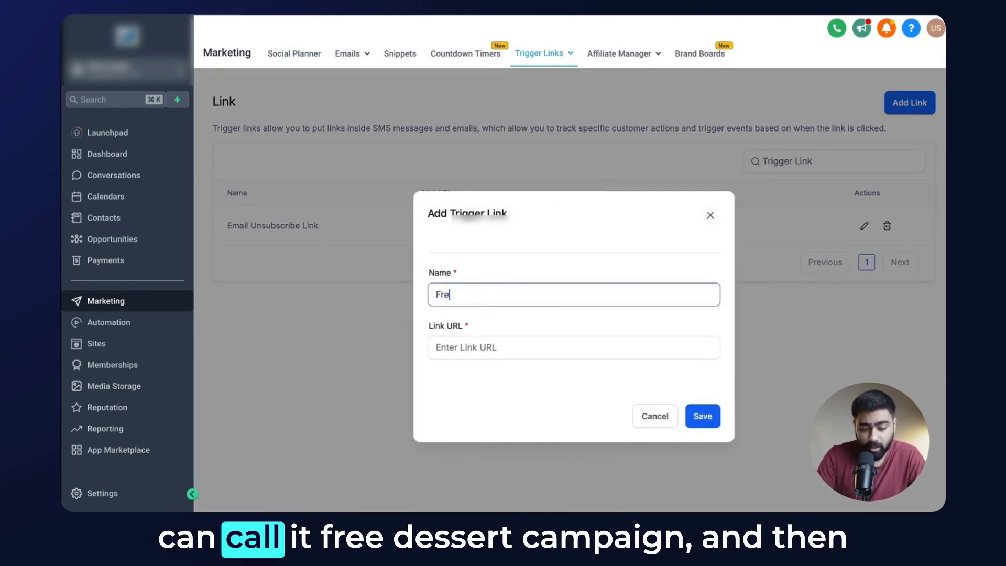
type("e Dessert Campaign")
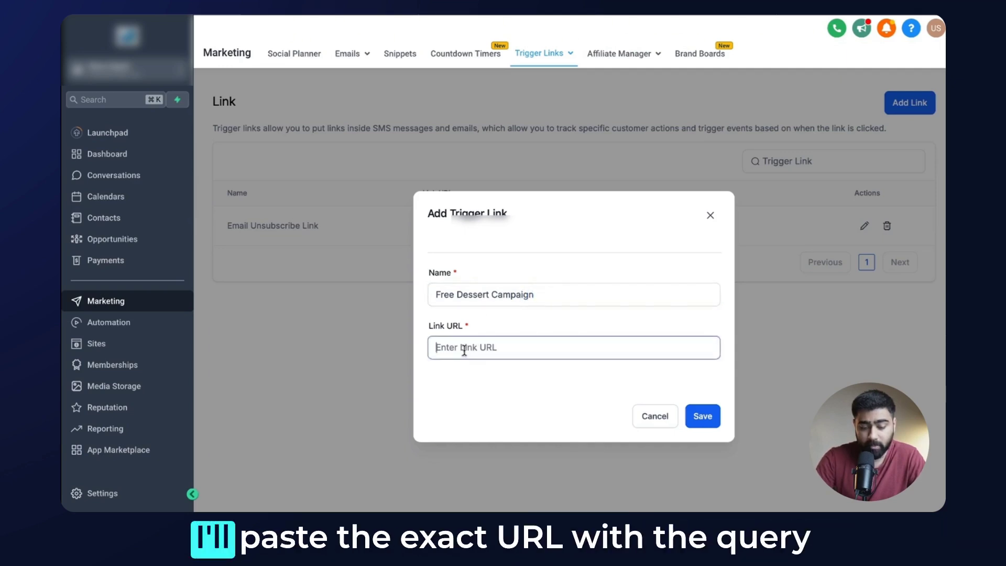
key("super+v")
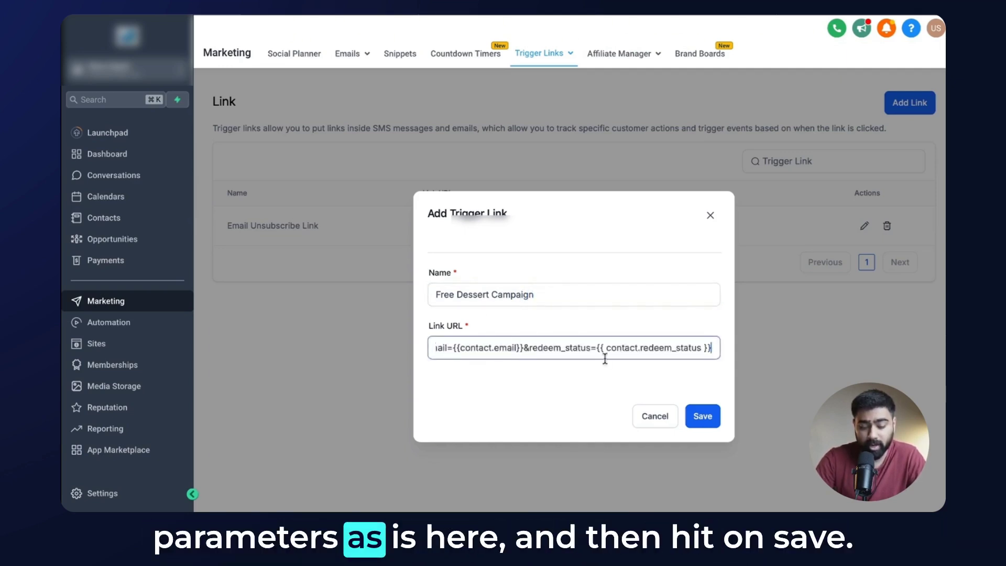
left_click(703, 417)
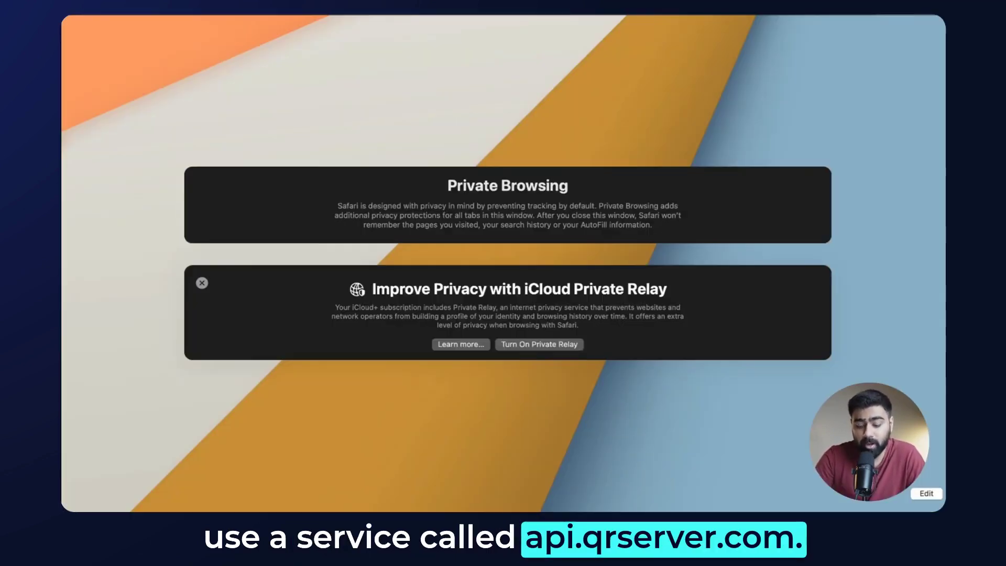
Begin entering the QR code service's address, api.q, in a private Safari window.
type("api.q")
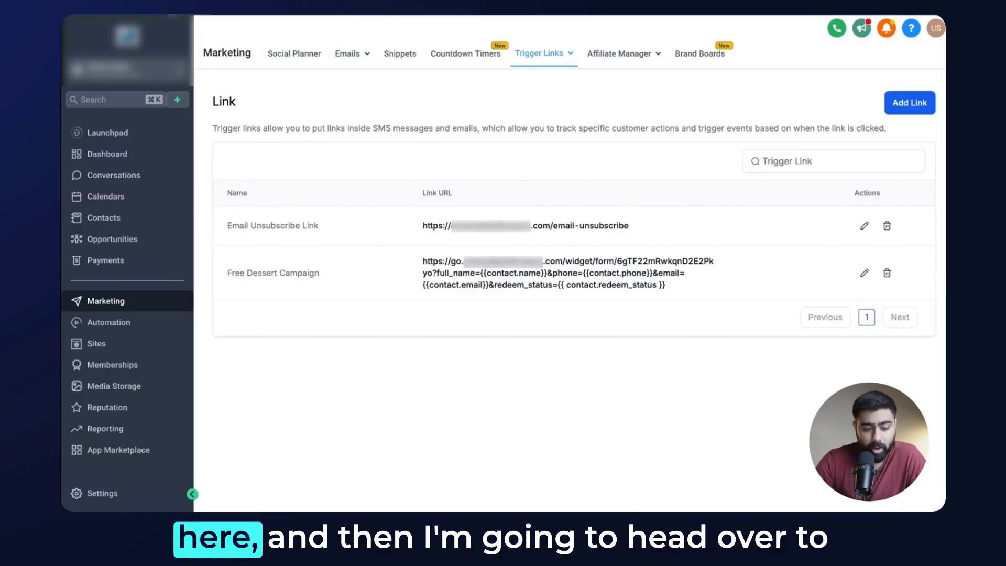
Open the email template "Restaurant- Free Dessert Dynamic QR Coupon" and review its content down to the QR code and customer details.
left_click(367, 54)
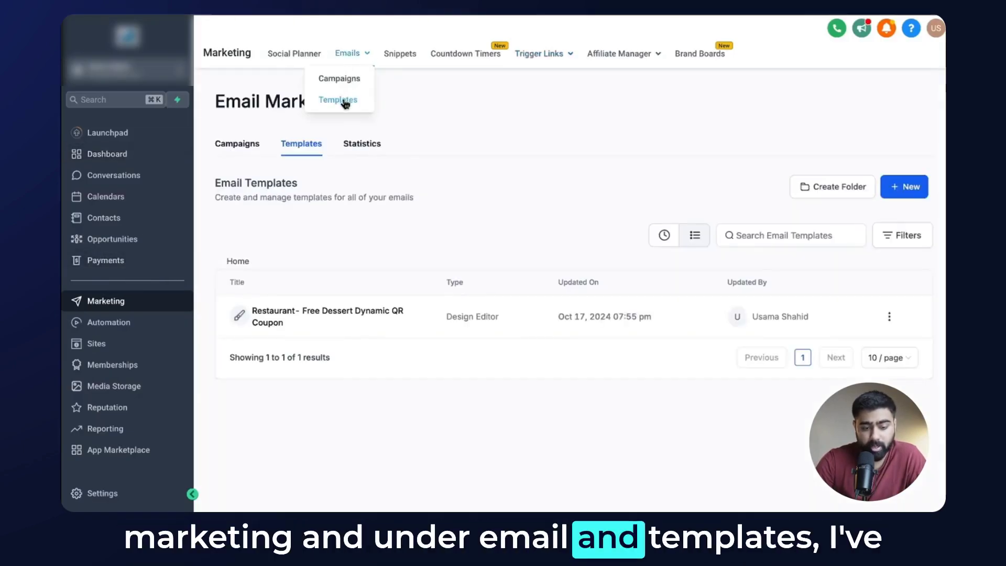
left_click(338, 100)
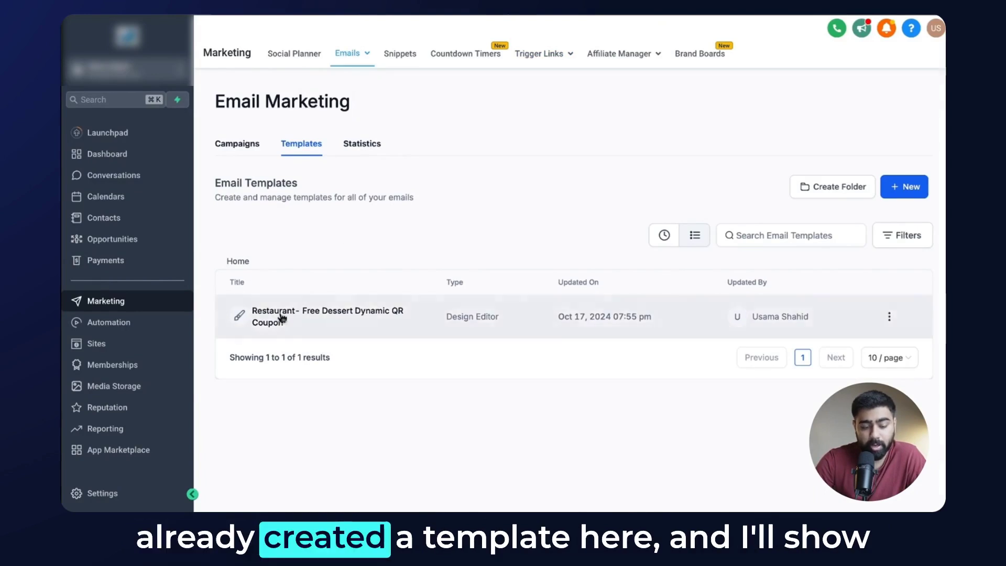
left_click(282, 318)
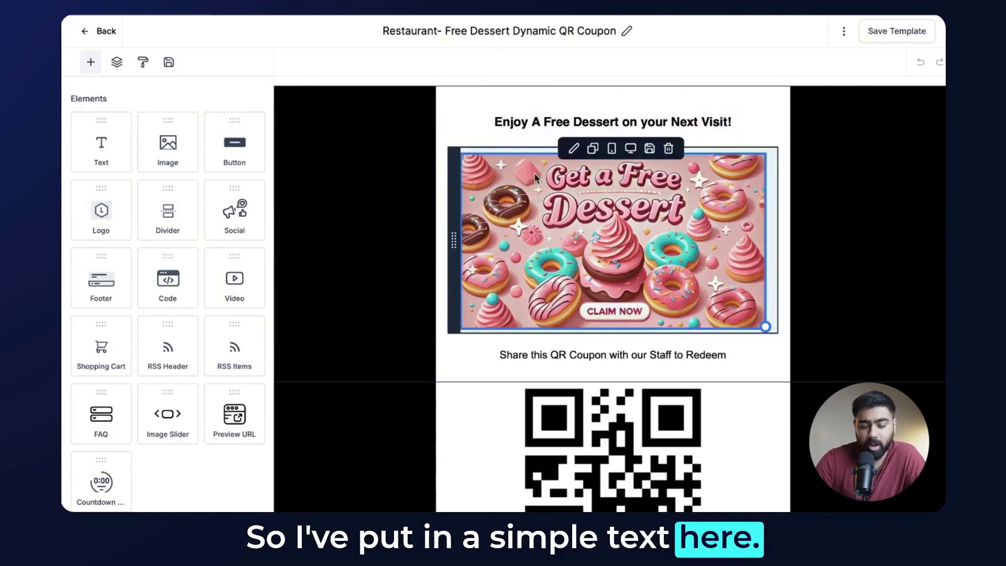
scroll(576, 268, "down", 3)
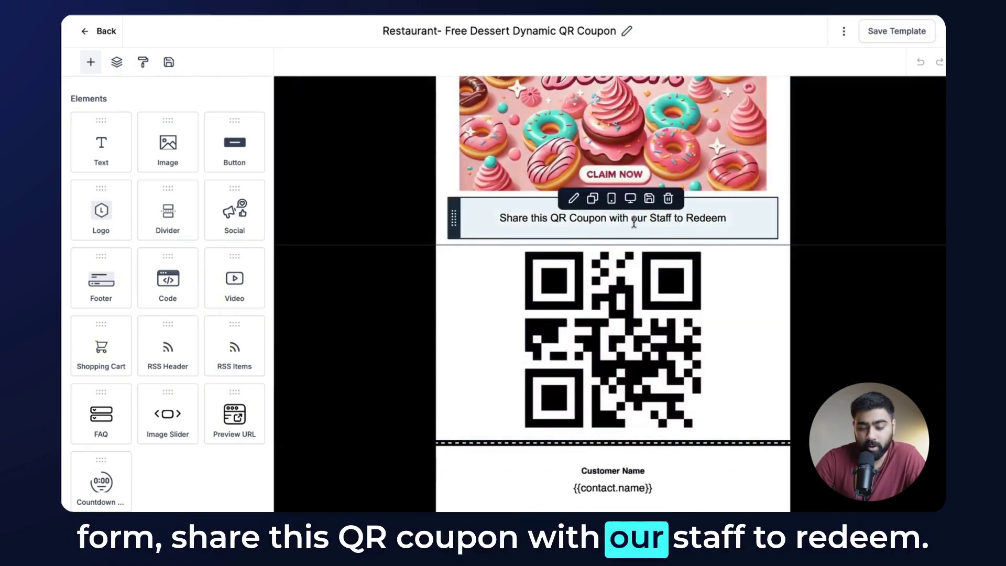
scroll(634, 223, "down", 2)
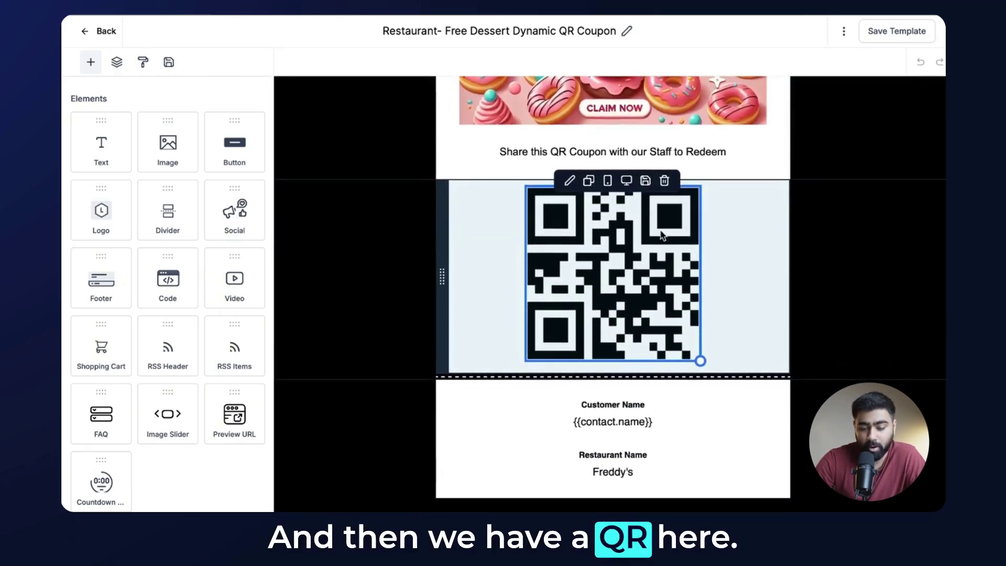
Delete the template's existing QR code image and place a new image element below the "Share this QR Coupon" text.
left_click(664, 181)
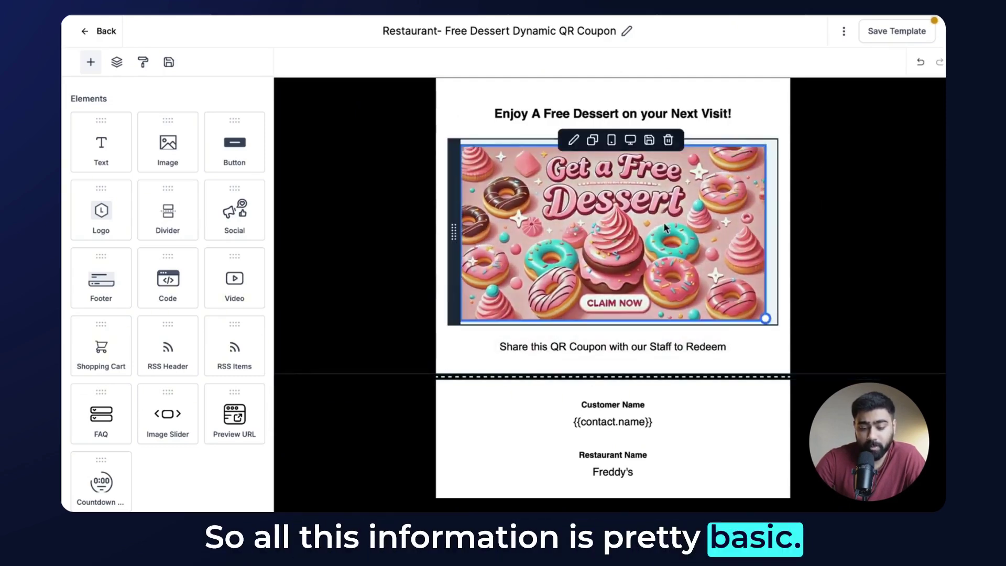
left_click(642, 209)
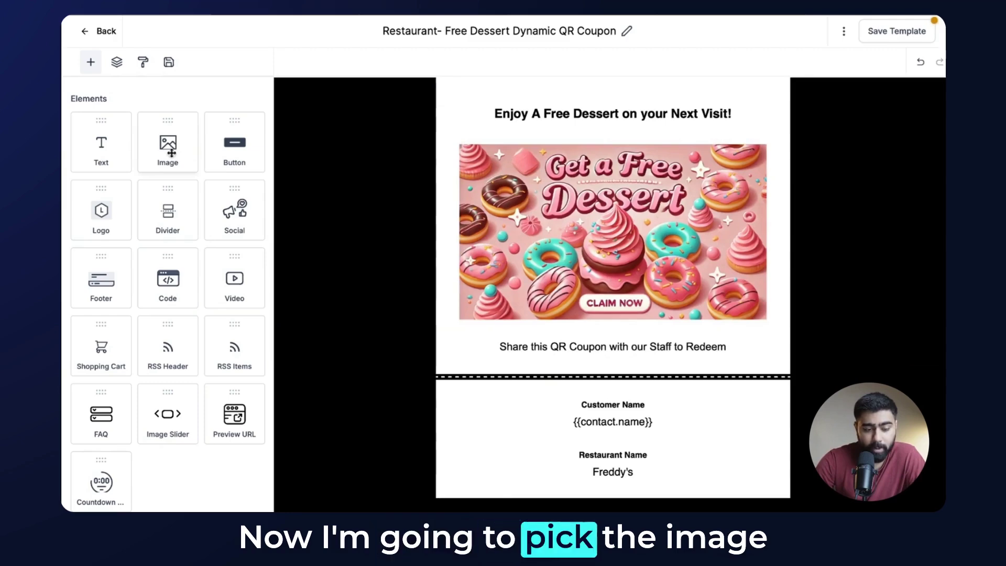
left_click_drag(171, 152, 579, 354)
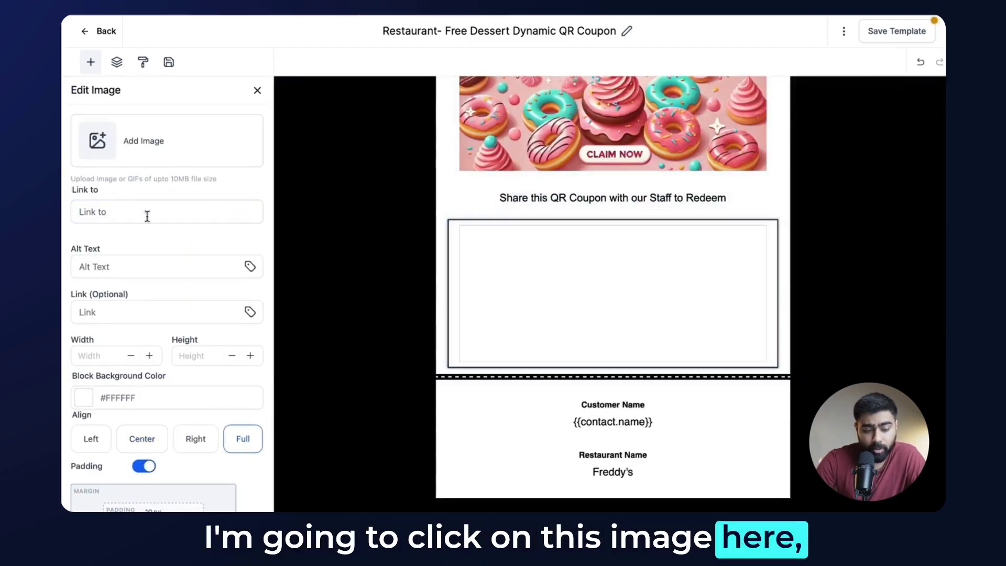
left_click(101, 211)
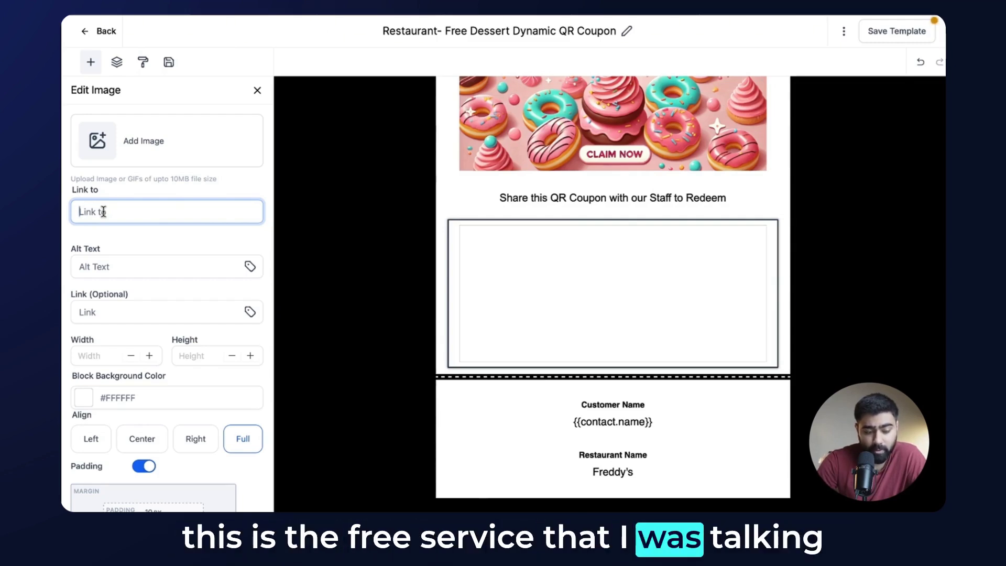
type("https://api.qrserver.com/v1/create-qr-code/?size=1000x1000&data=linkhere")
left_click_drag(61, 215, 60, 216)
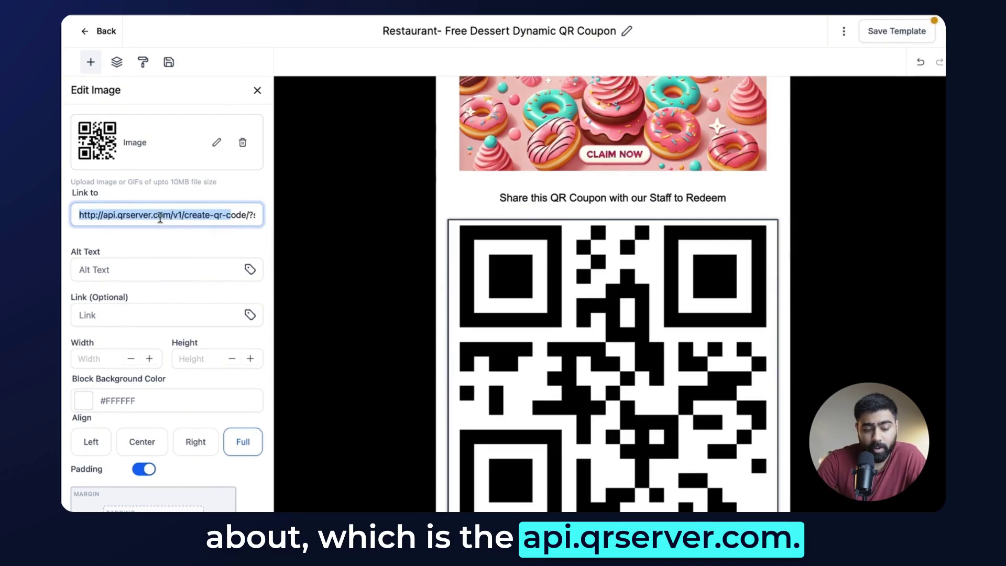
left_click_drag(210, 216, 307, 220)
left_click(204, 219)
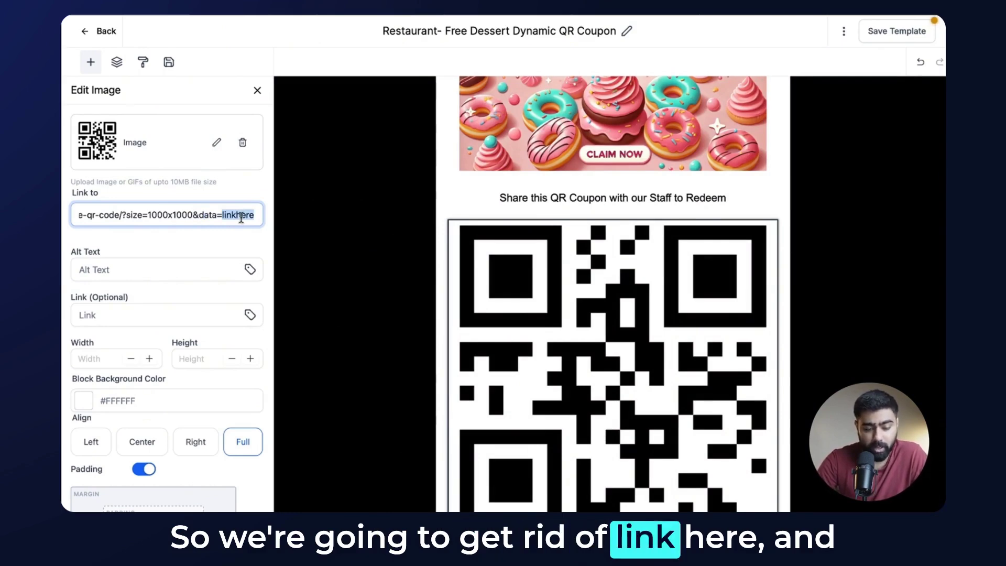
key("BackSpace")
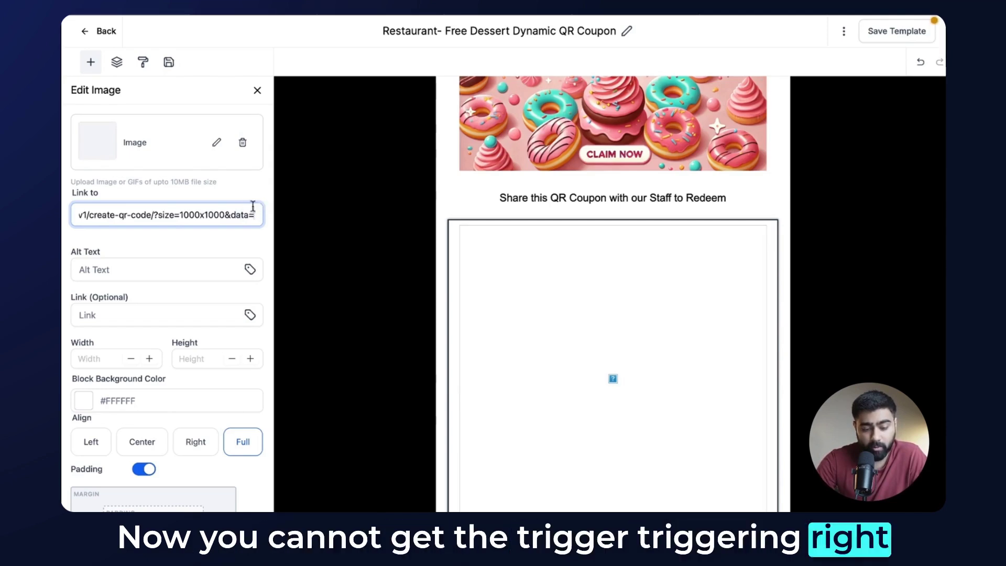
Insert the Free Dessert Campaign trigger link into the new image's optional link field.
left_click(251, 315)
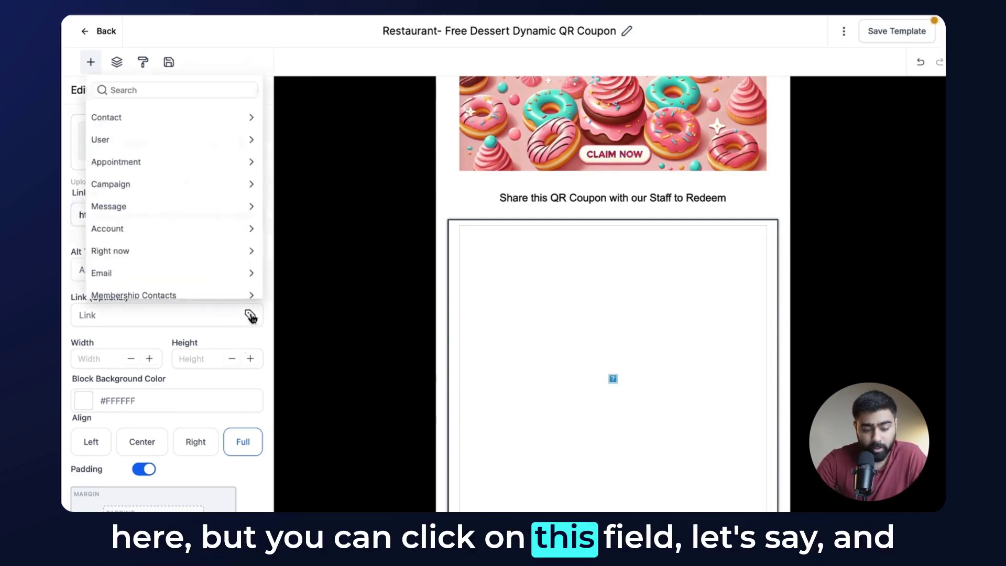
scroll(189, 173, "down", 2)
scroll(190, 173, "down", 4)
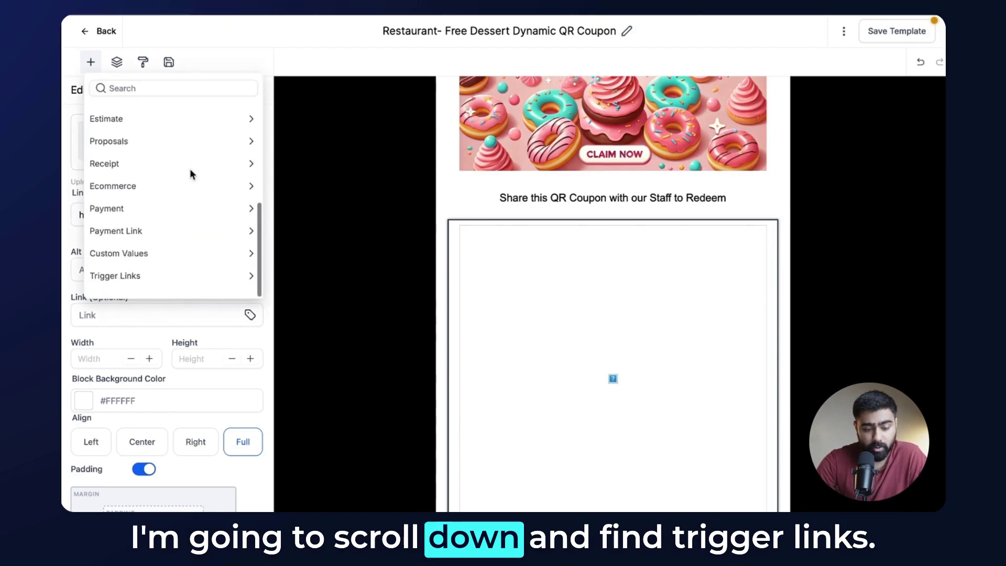
left_click(156, 285)
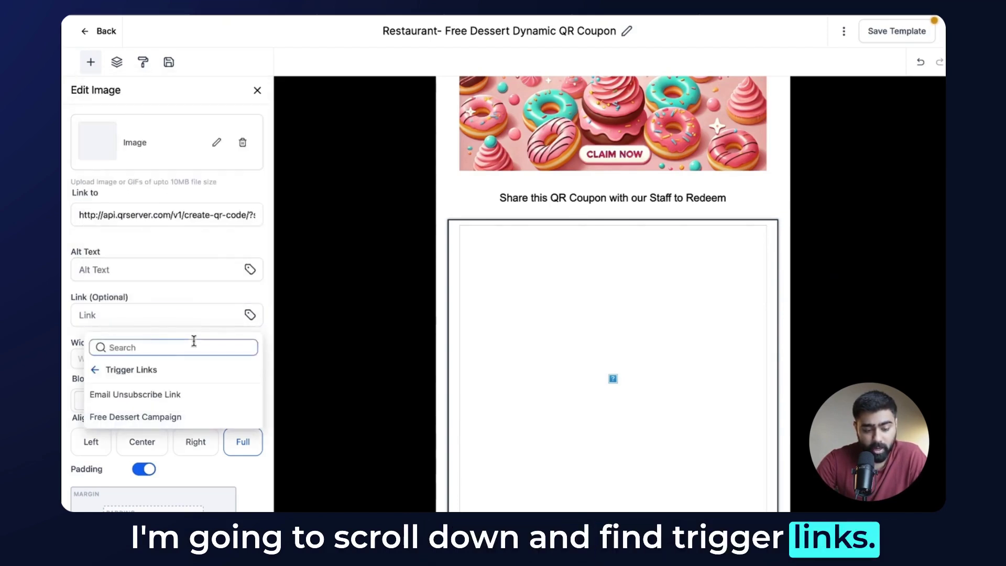
left_click(143, 419)
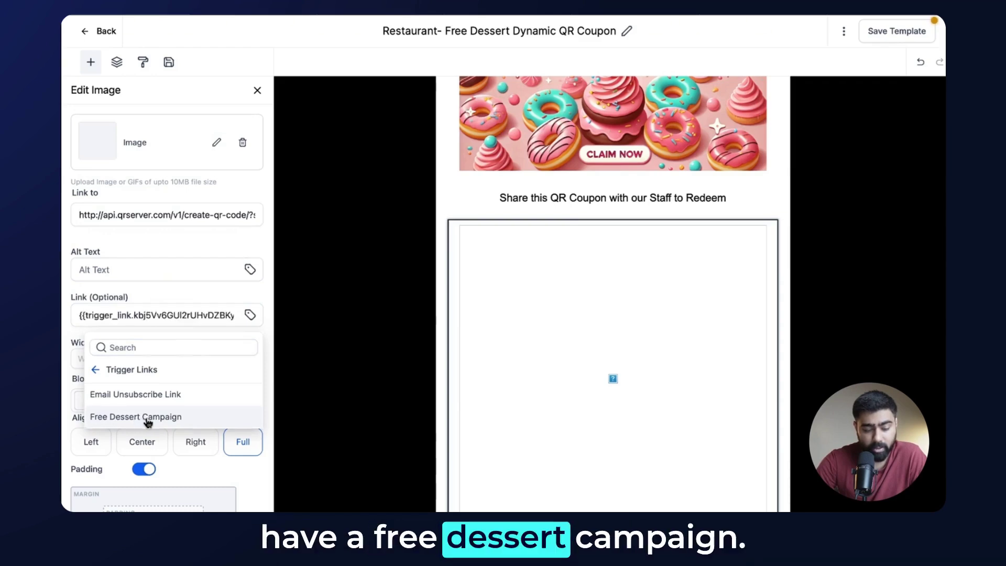
Move the trigger link value from the optional link field to the end of the image's source URL, after data=.
left_click_drag(81, 315, 269, 314)
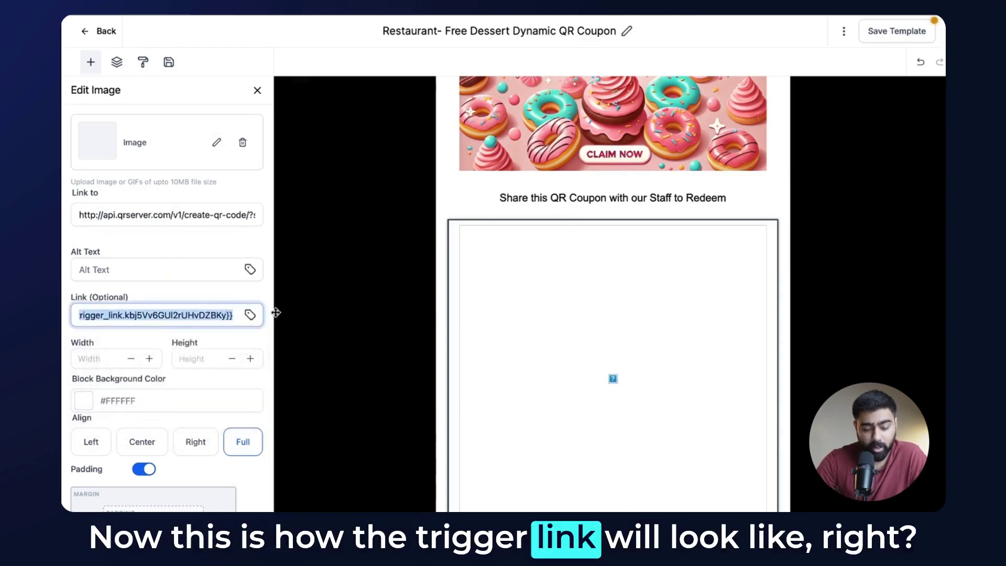
left_click(173, 315)
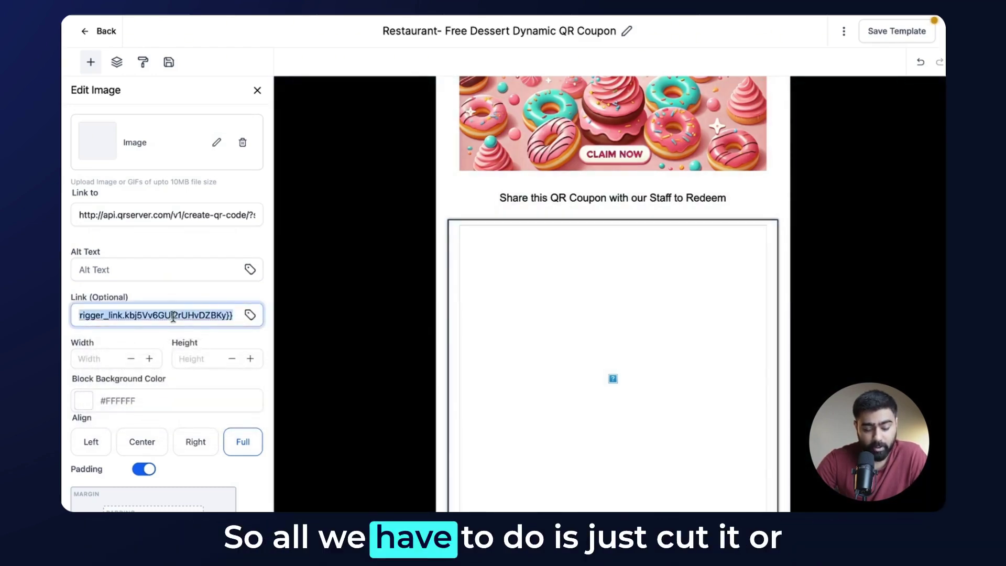
key("ctrl+x")
mouse_move(243, 215)
left_mouse_down()
mouse_move(335, 224)
mouse_move(256, 217)
left_mouse_up()
key("ctrl+v")
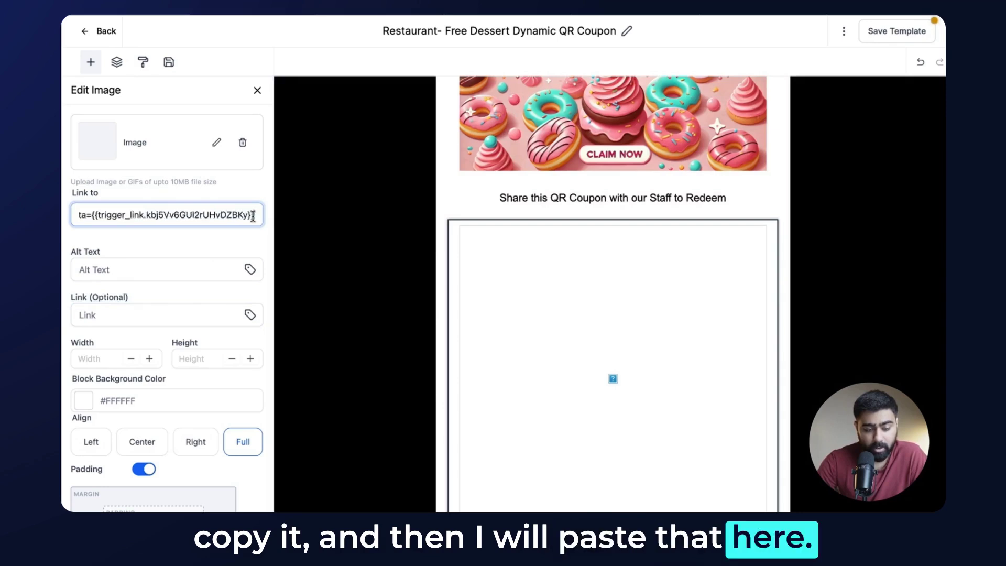
left_click(206, 242)
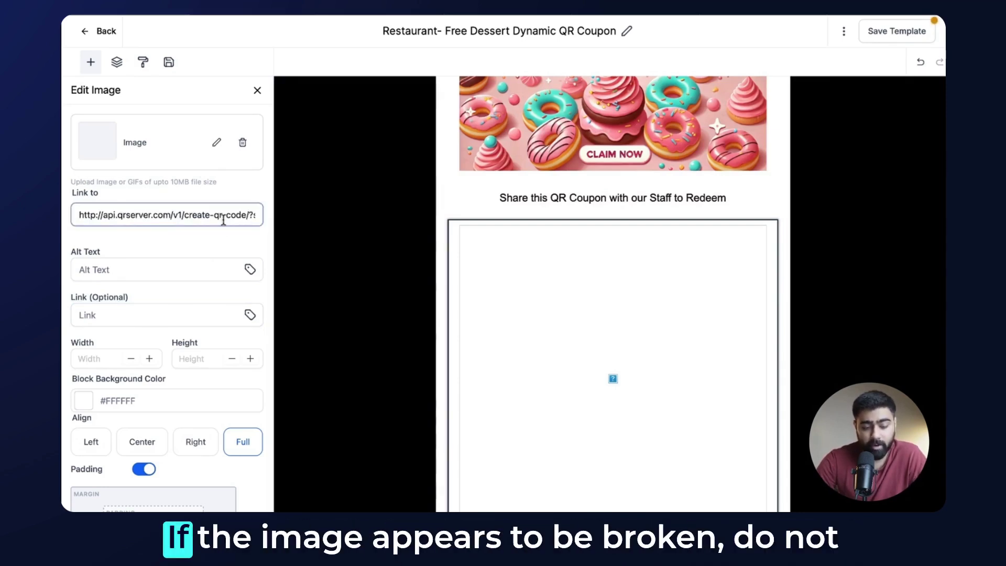
Check the image's completed QR source URL and save the email template.
mouse_move(554, 272)
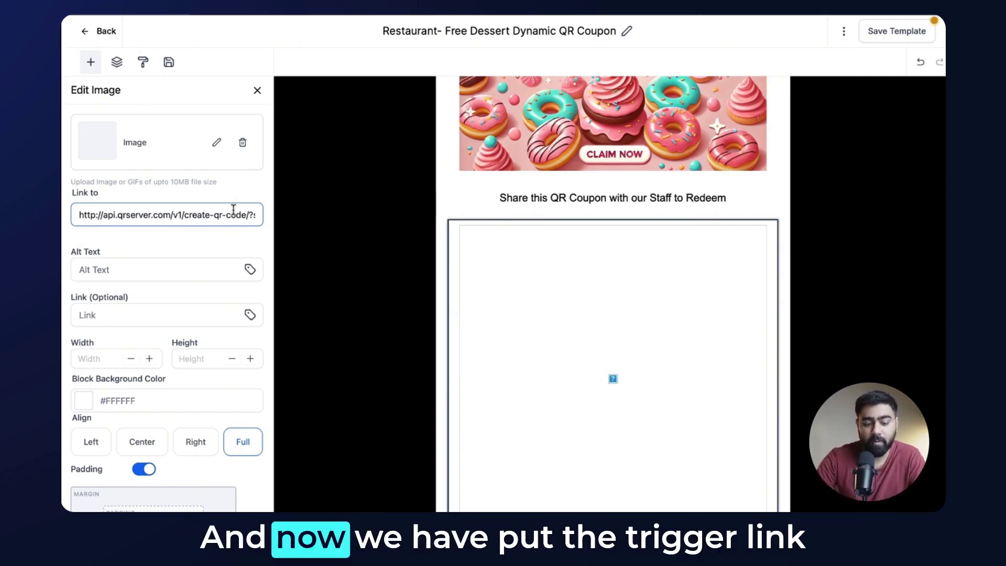
left_click_drag(233, 209, 261, 219)
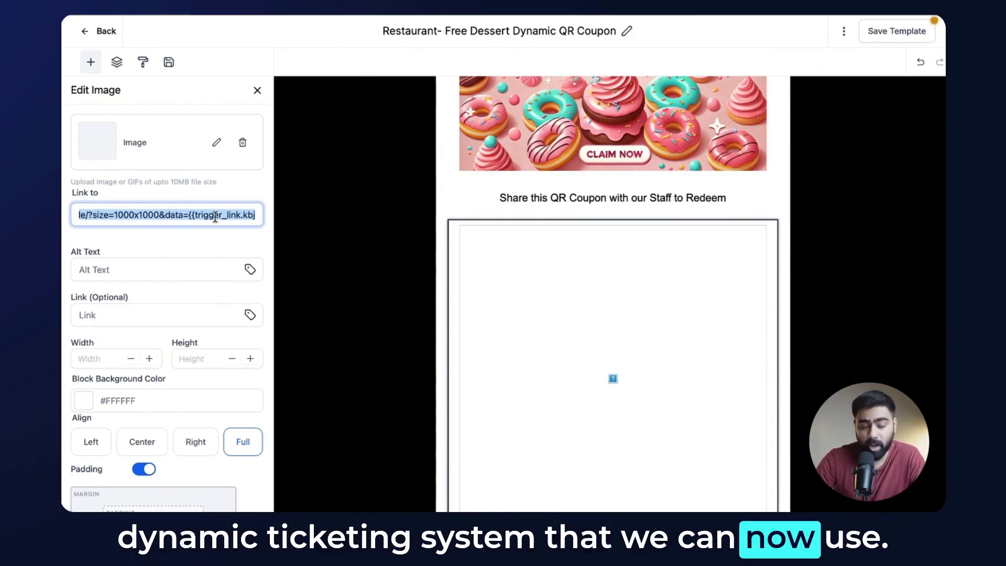
scroll(505, 202, "down", 2)
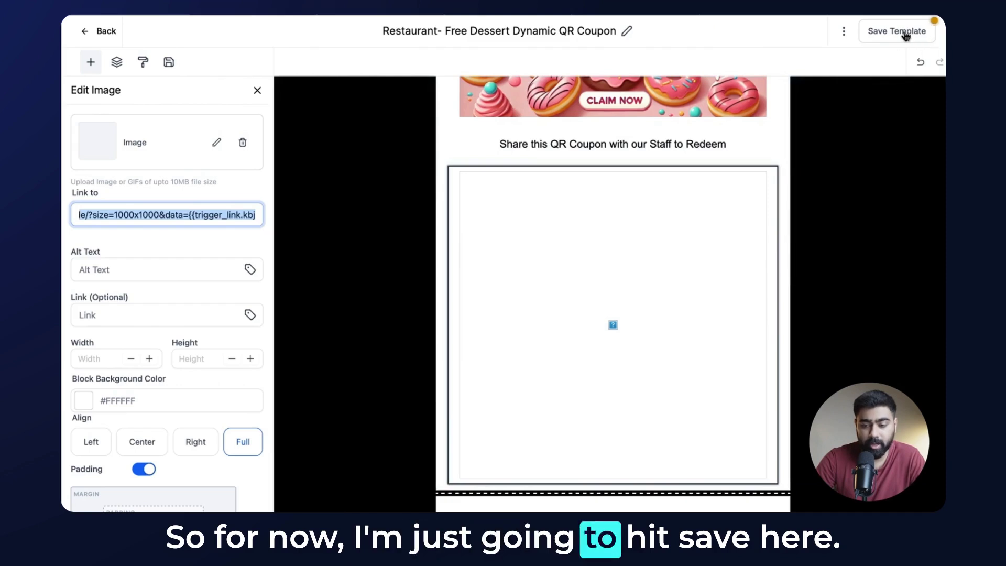
left_click(904, 31)
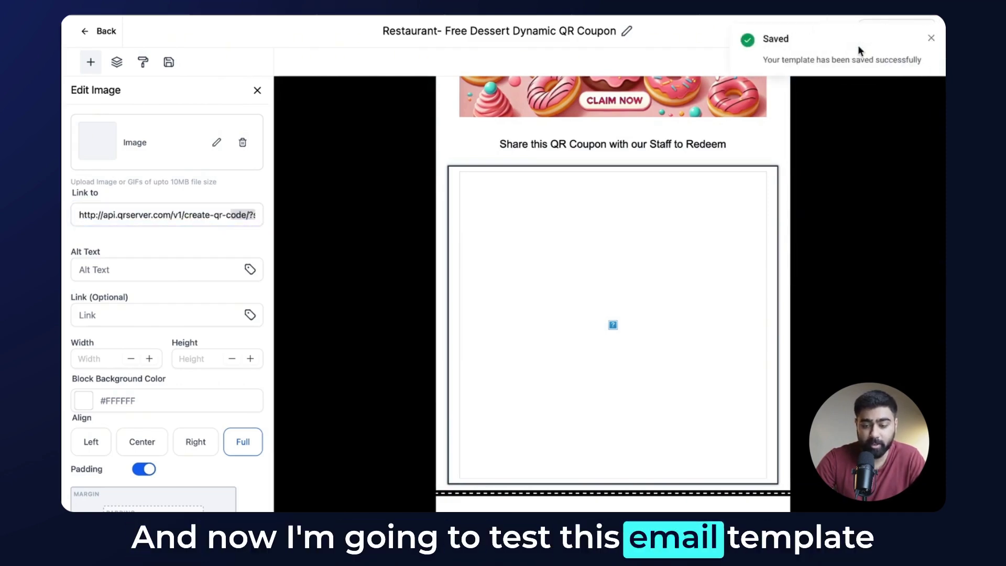
left_click(929, 37)
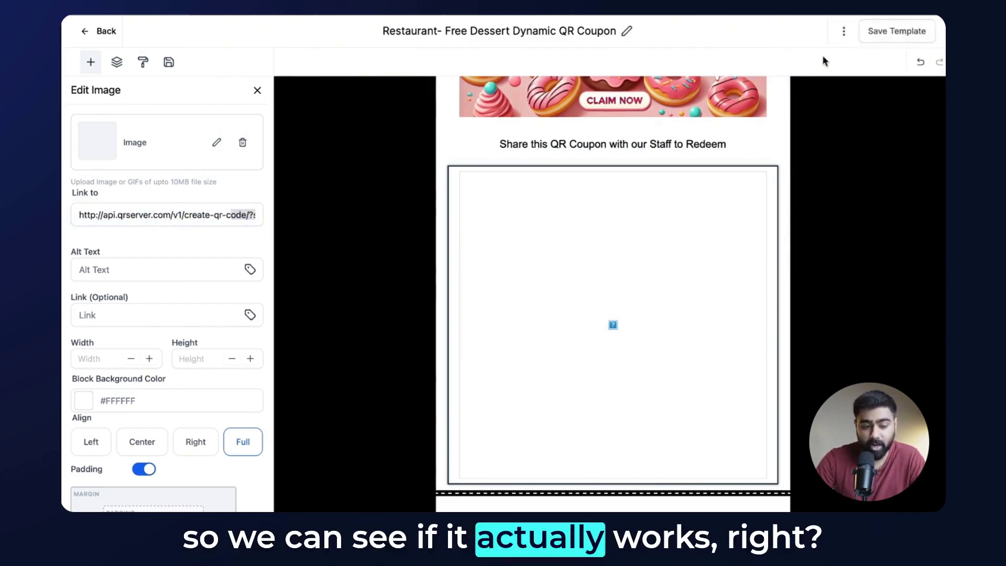
Leave the template editor, go to the contacts list and select the first contact.
left_click(104, 32)
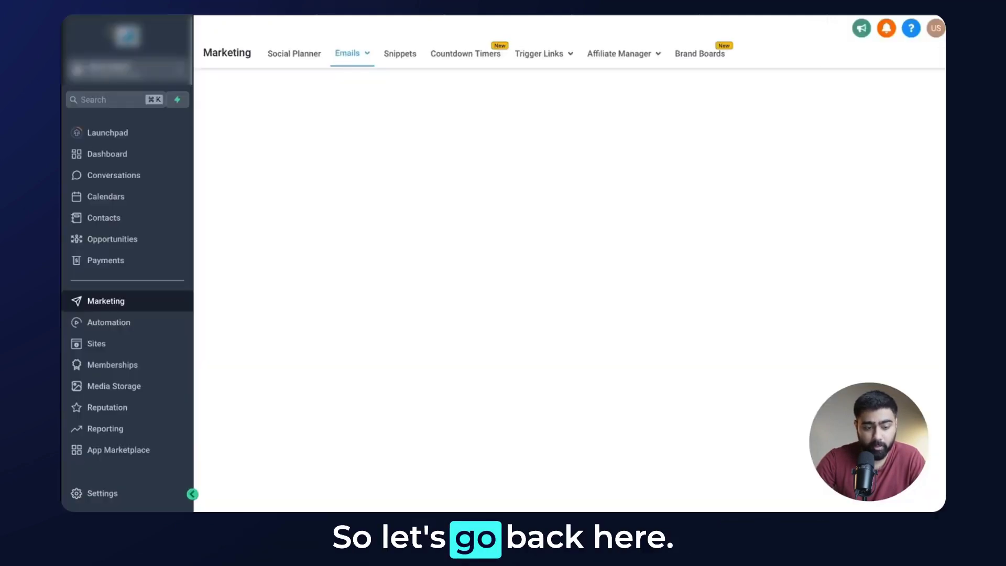
left_click(136, 215)
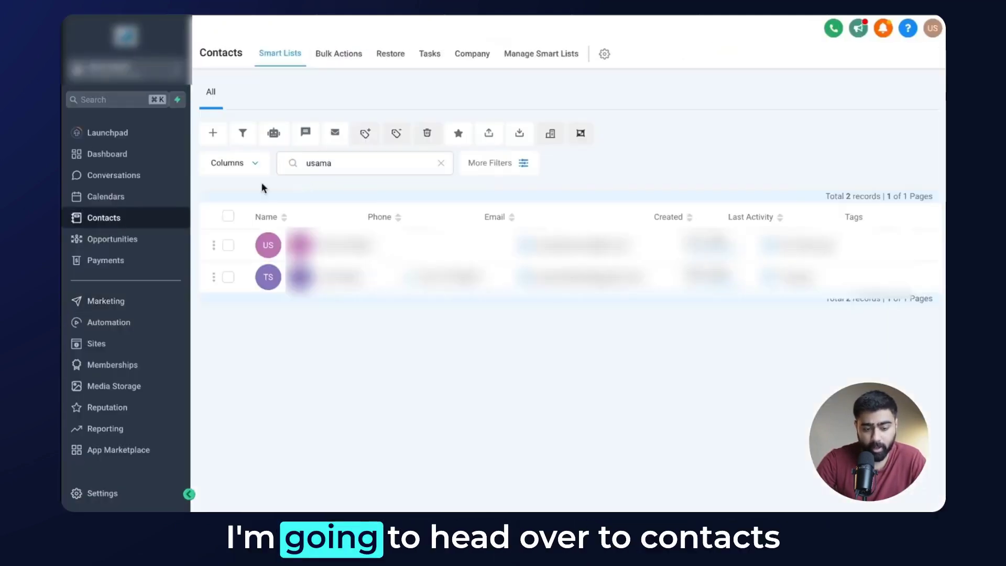
left_click(228, 245)
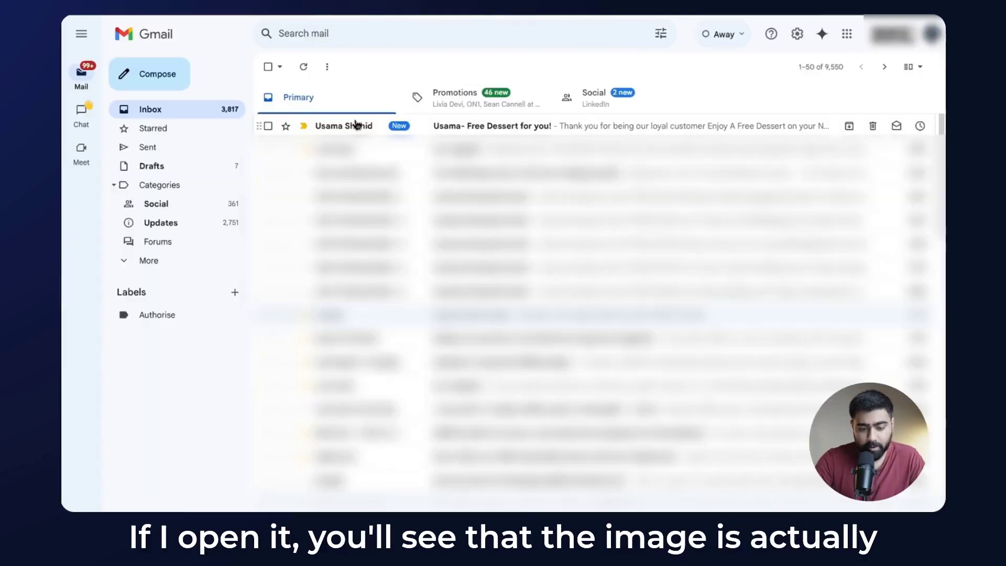
In Gmail, view the QR code in the received free dessert email and open its underlying link in a new tab.
scroll(570, 299, "down", 3)
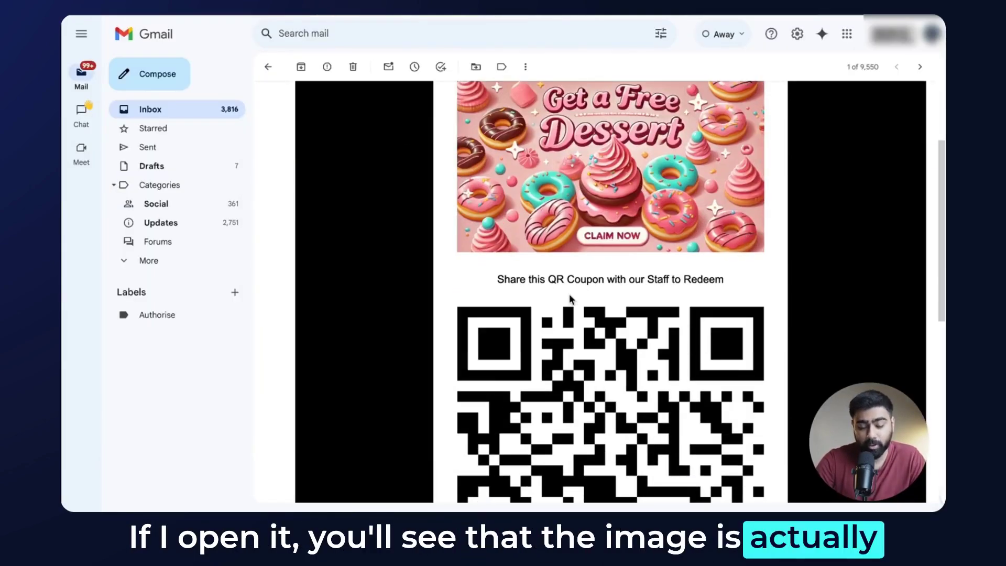
scroll(570, 299, "down", 2)
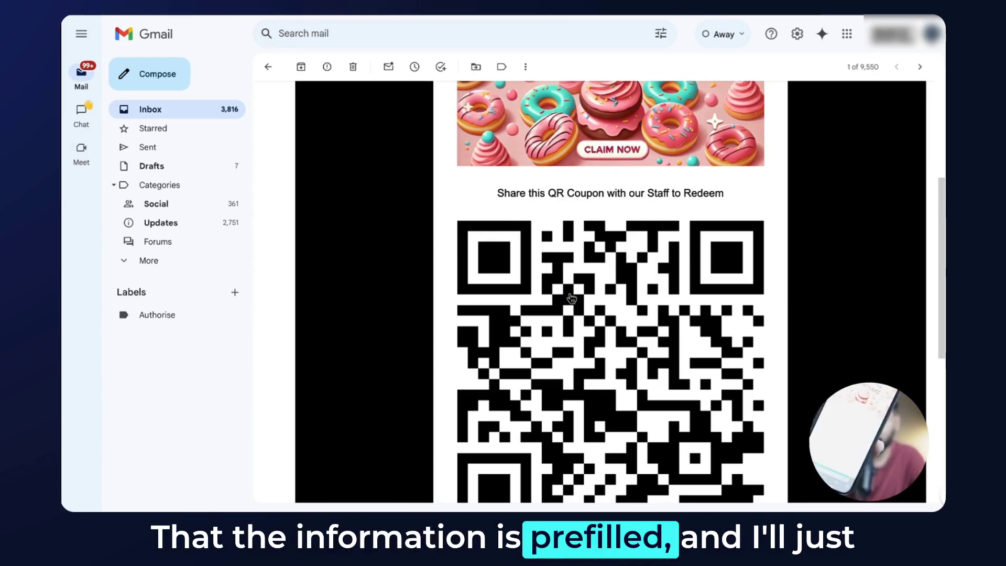
right_click(571, 298)
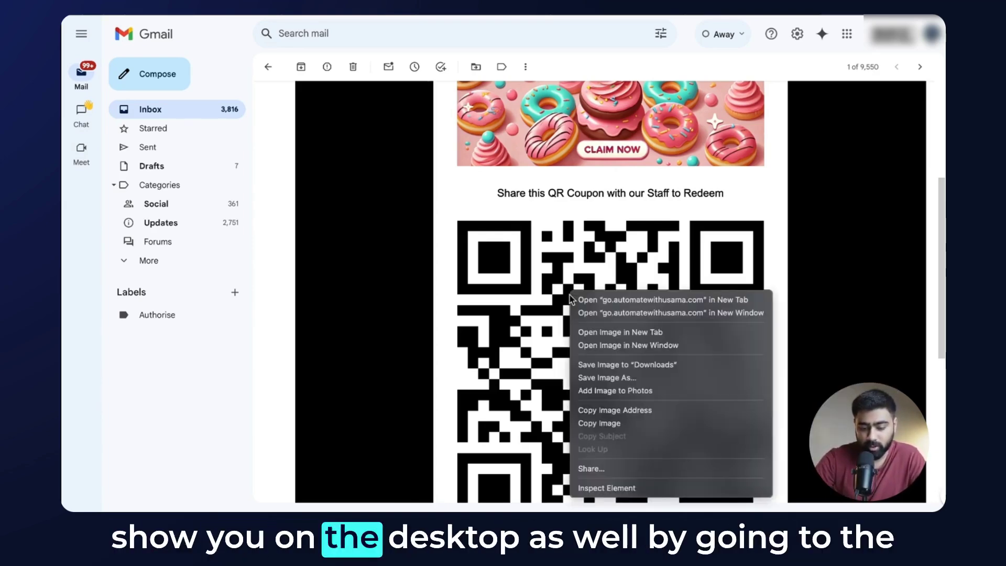
left_click(594, 303)
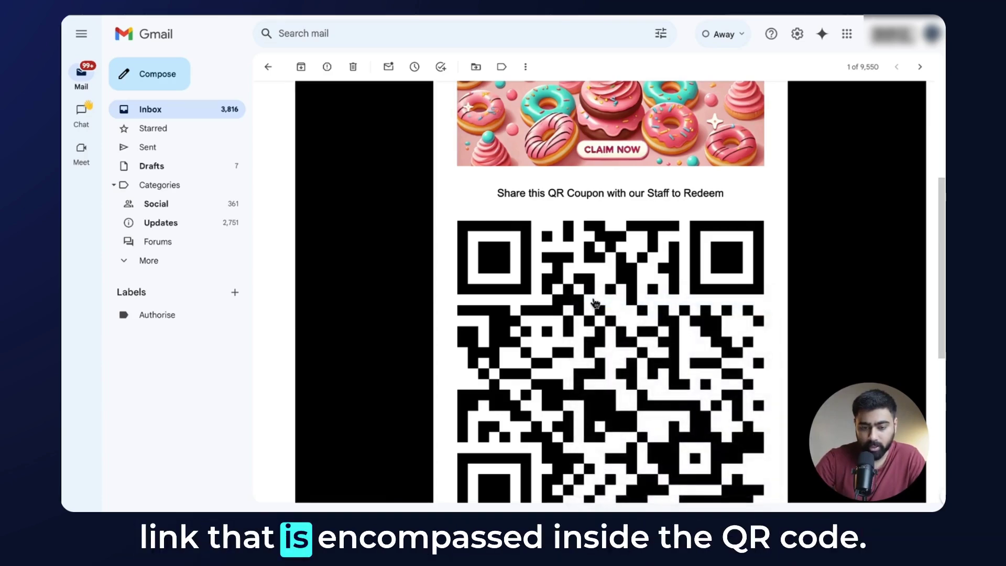
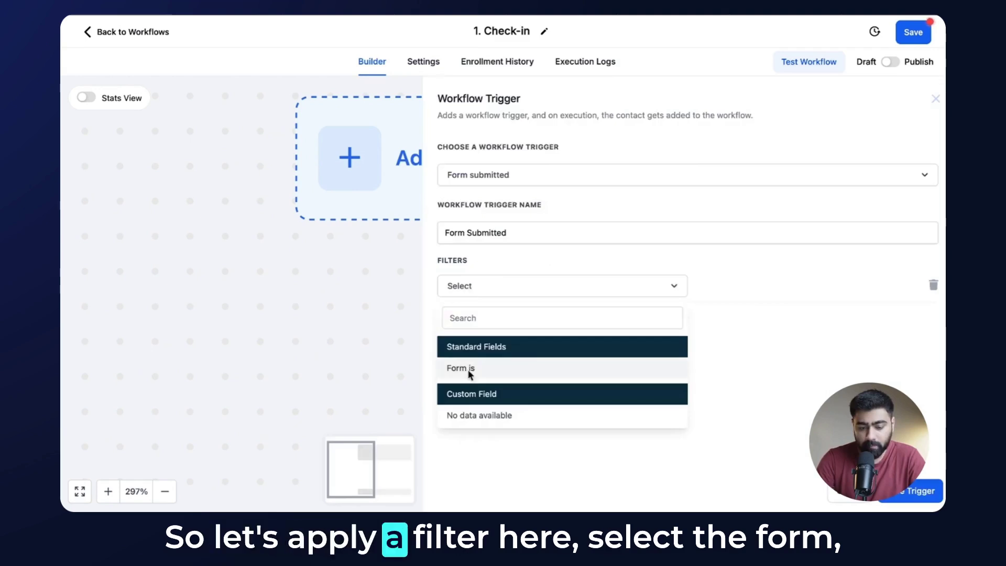
Filter the Form Submitted trigger of the 1. Check-in workflow to the form Free Dessert Campaign Demo and save the trigger.
left_click(449, 368)
left_click(732, 284)
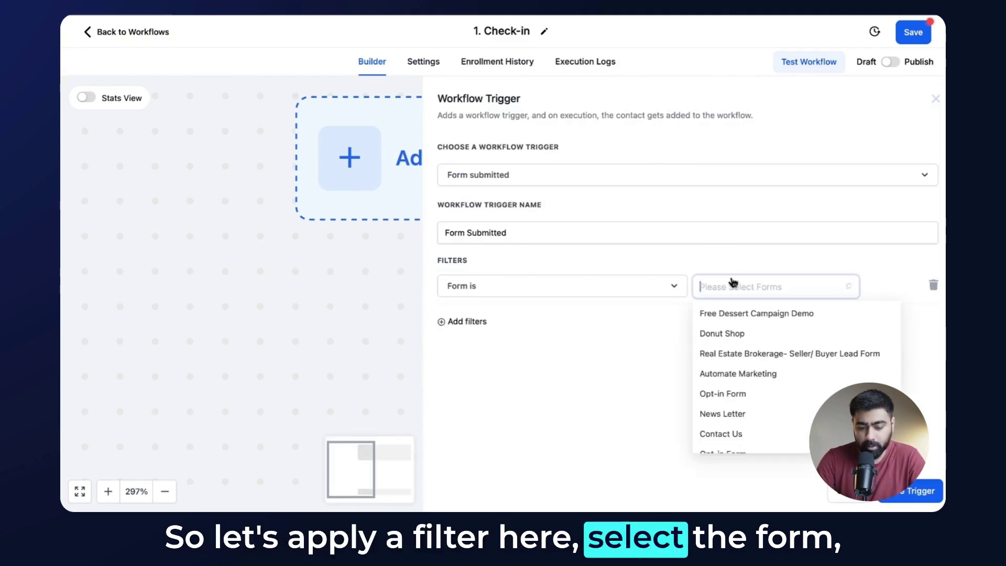
left_click(726, 313)
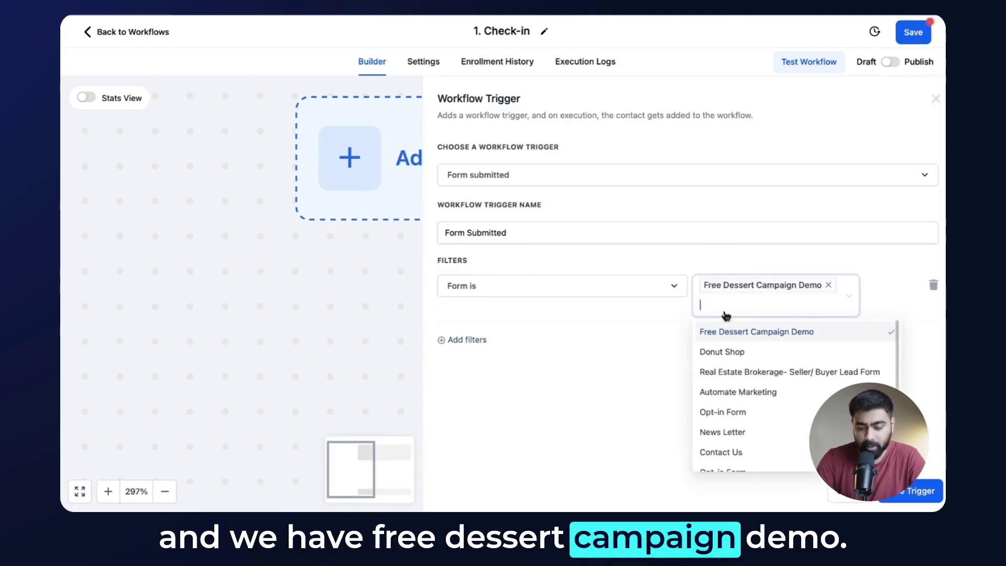
left_click(713, 264)
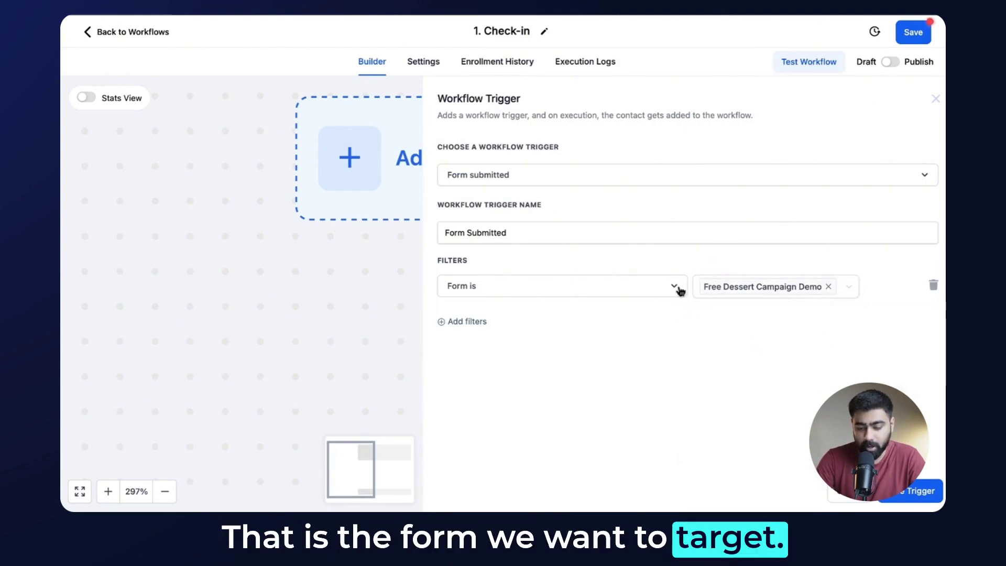
Add an Add Contact Tag action below the trigger with the new tag free-dessert-checked-in, and save the action.
scroll(573, 291, "down", 5)
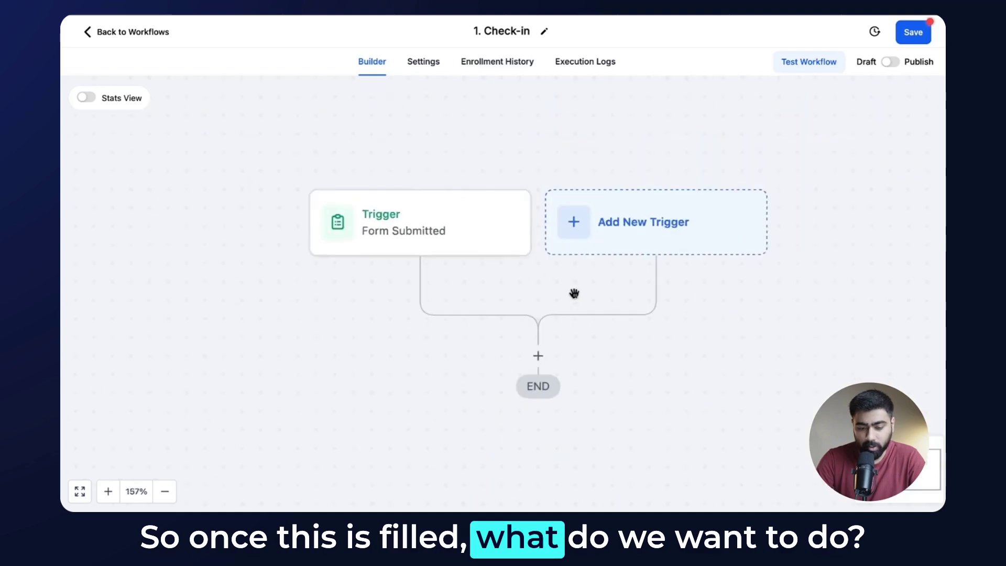
left_click(542, 350)
type("tag")
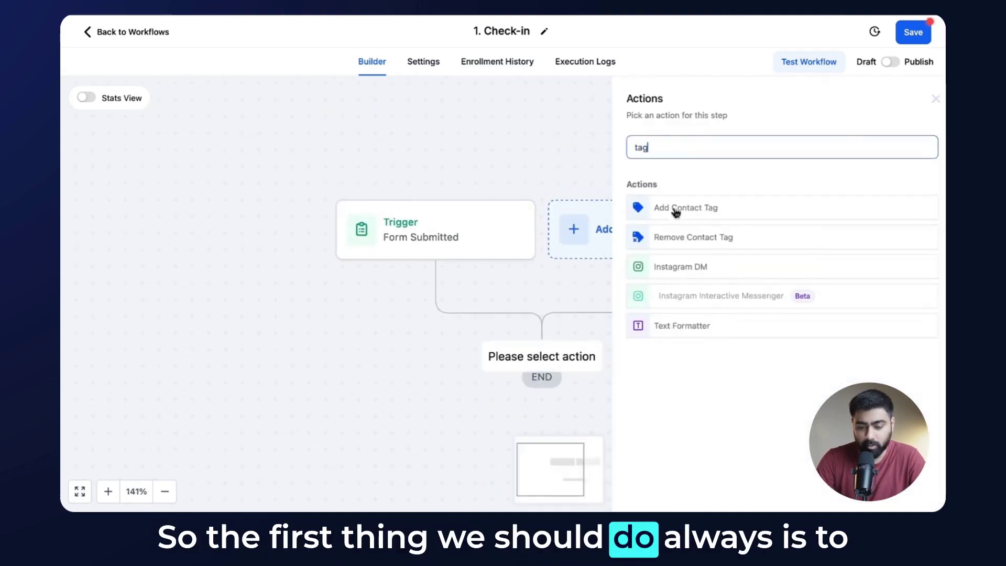
left_click(674, 214)
left_click(668, 222)
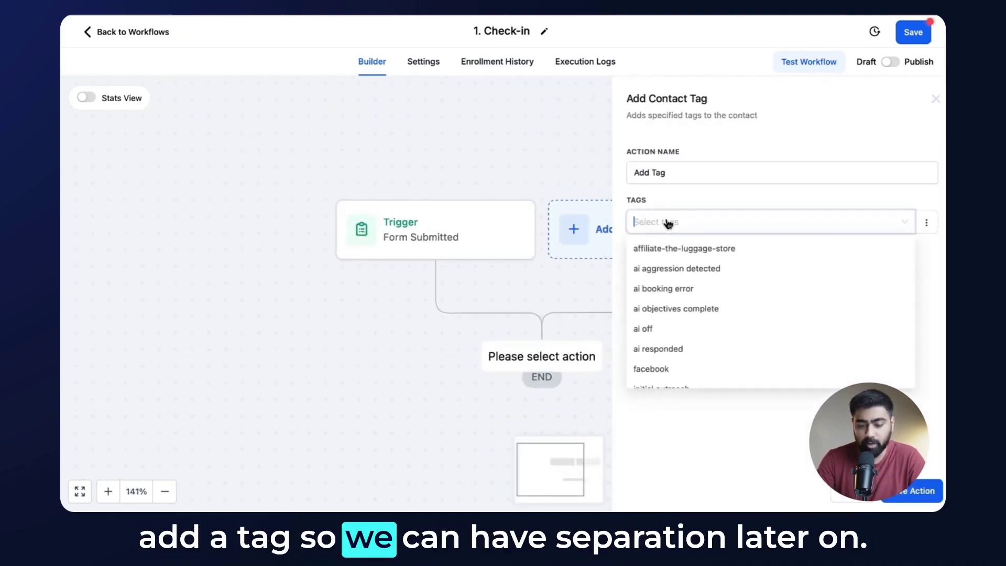
type("free-")
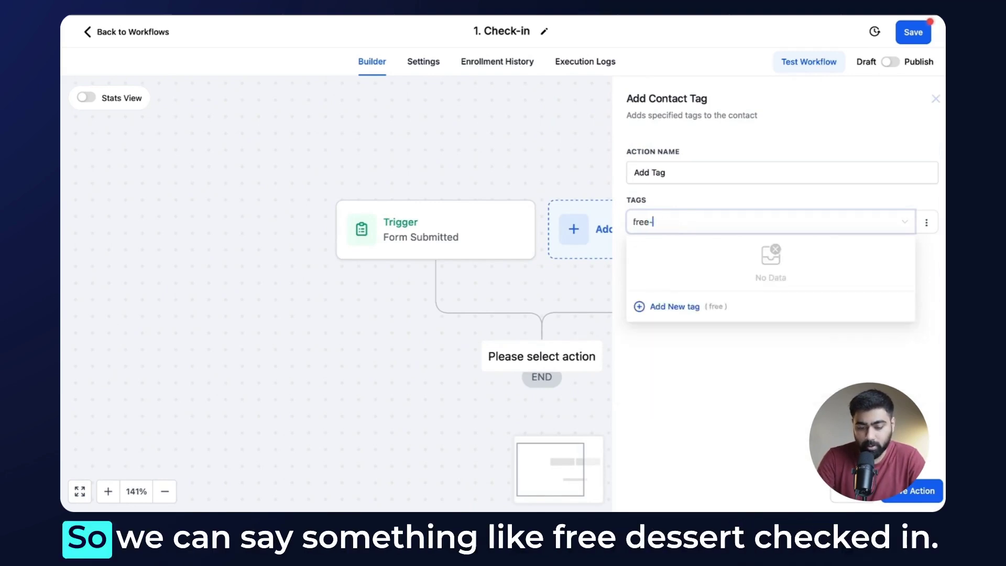
type("desse")
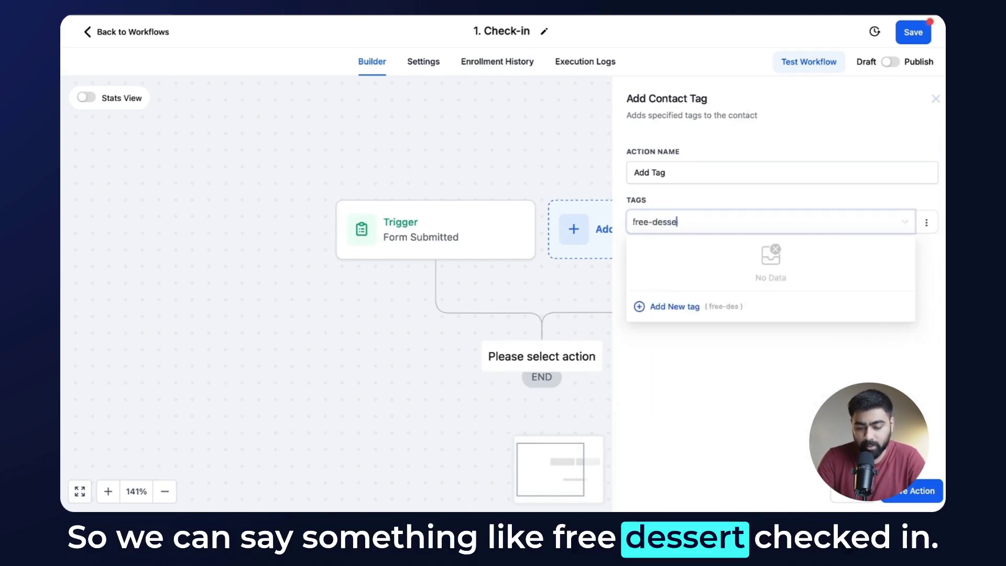
type("rt-checked-")
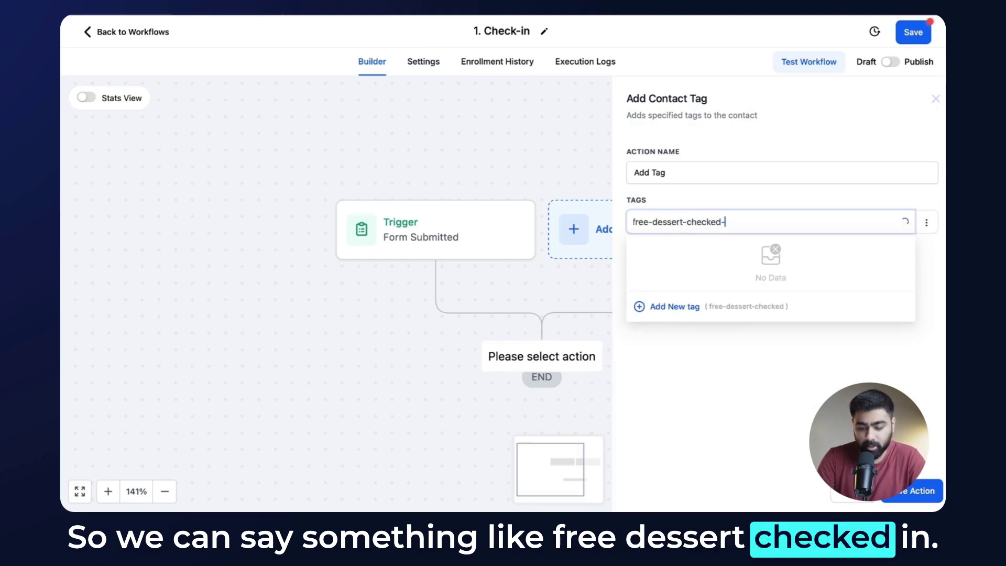
type("in")
left_click(669, 305)
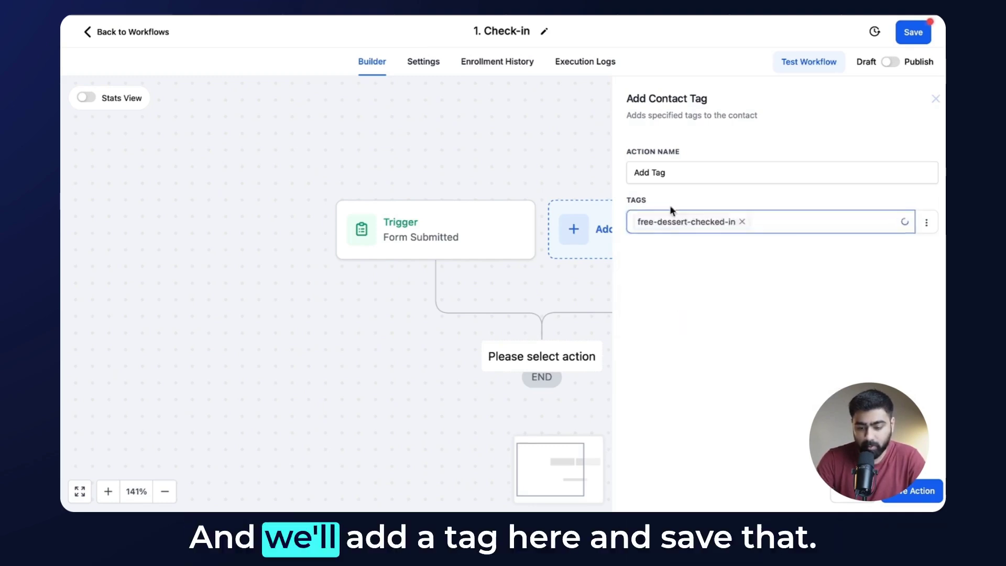
left_click(915, 490)
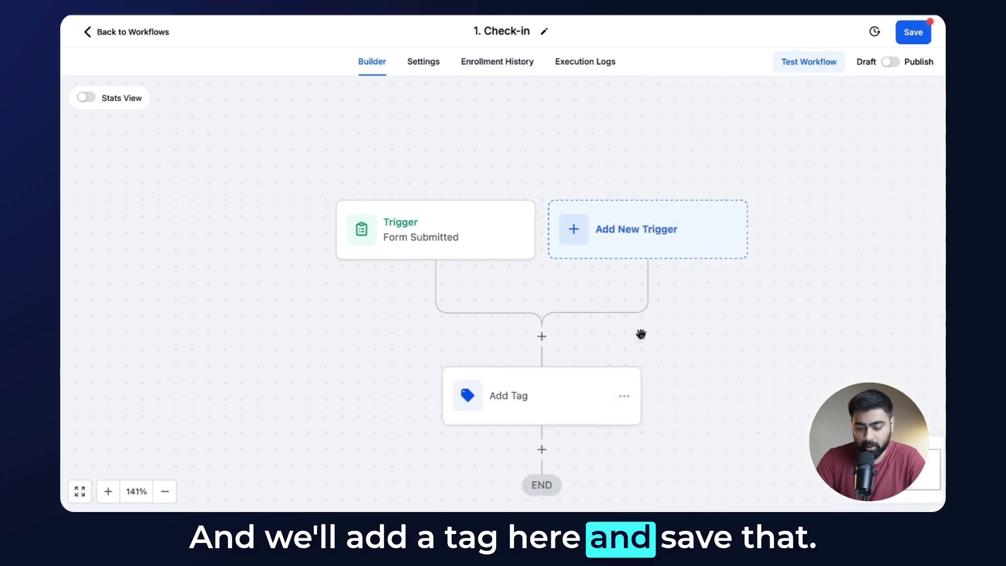
Add an Update Contact Field action below Add Tag that sets Redeem Status to True, and save the action.
scroll(634, 327, "down", 5)
left_click(540, 211)
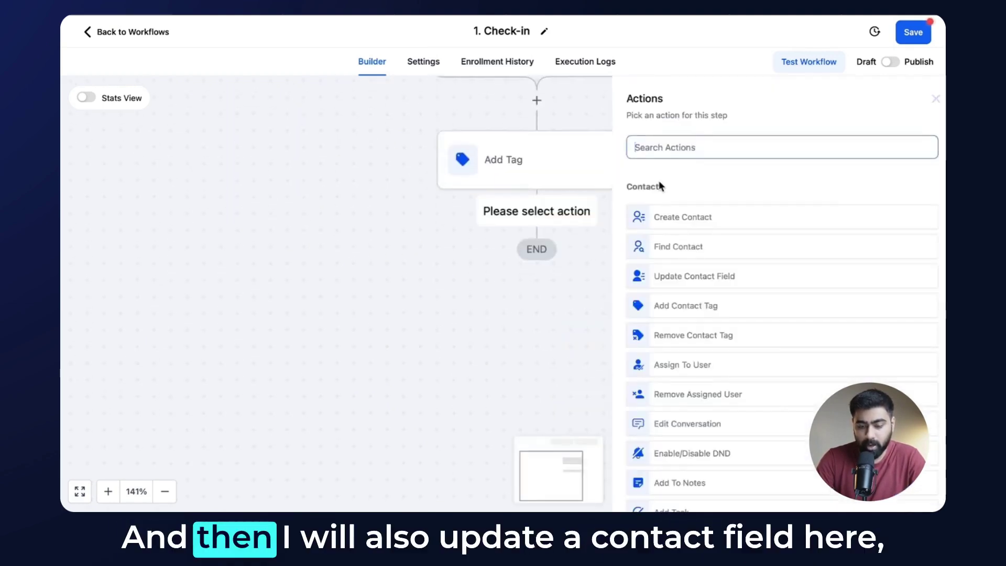
type("update")
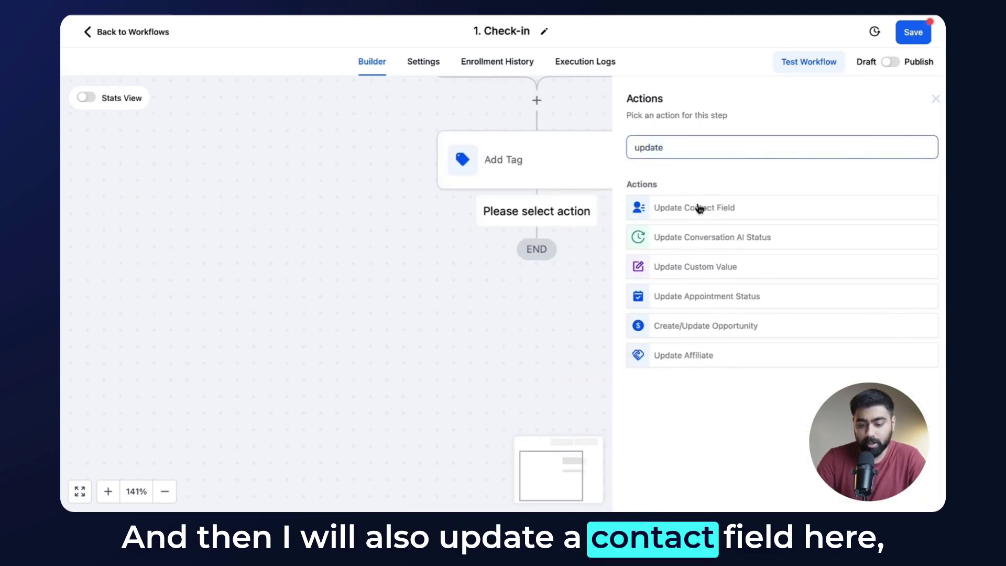
left_click(697, 208)
left_click(651, 273)
type("Redee")
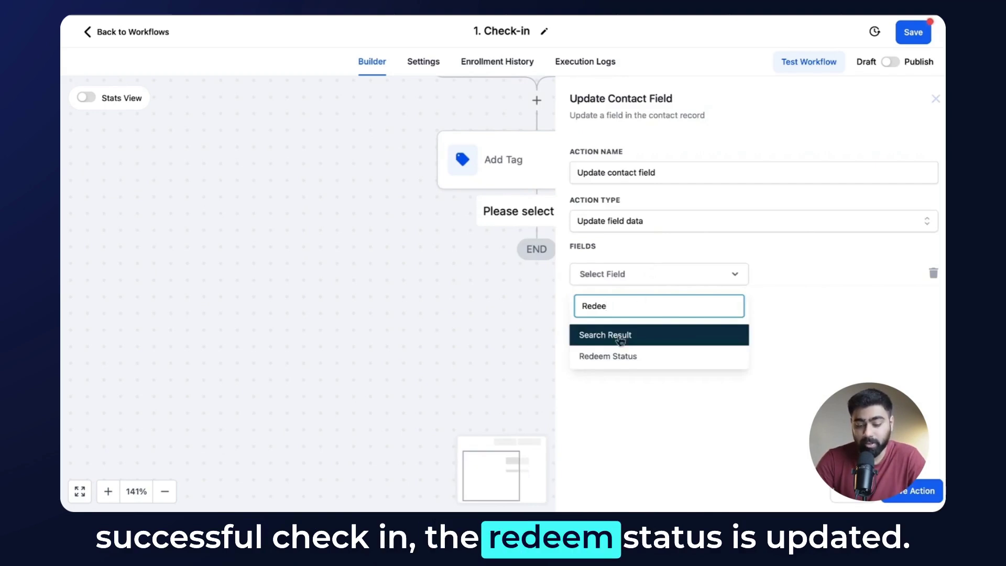
left_click(612, 357)
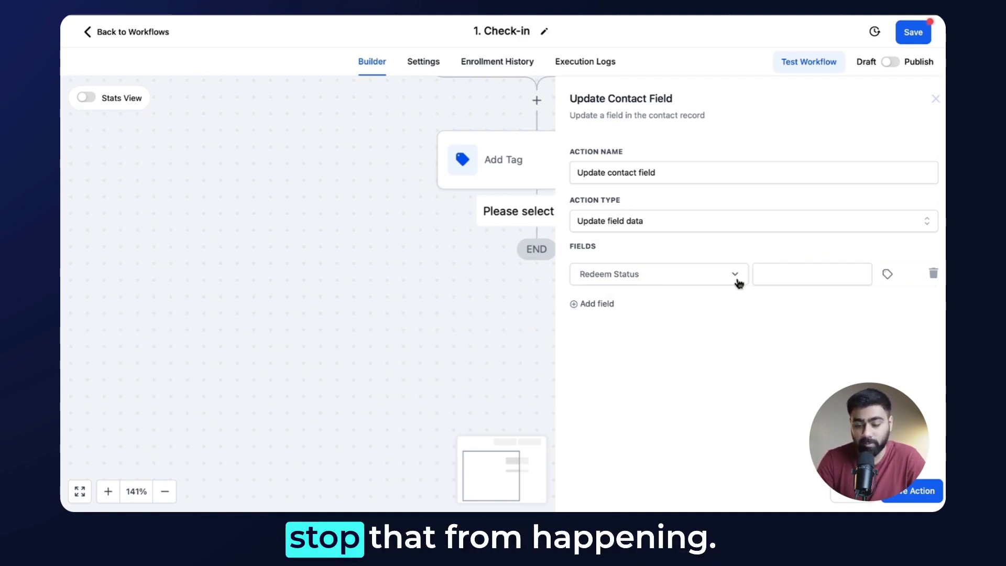
left_click(771, 271)
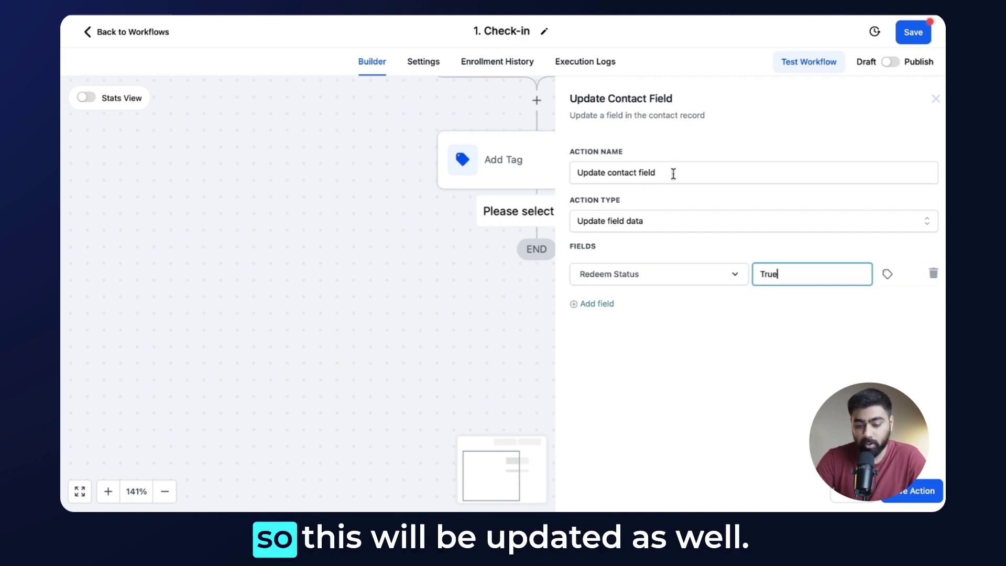
left_click(916, 497)
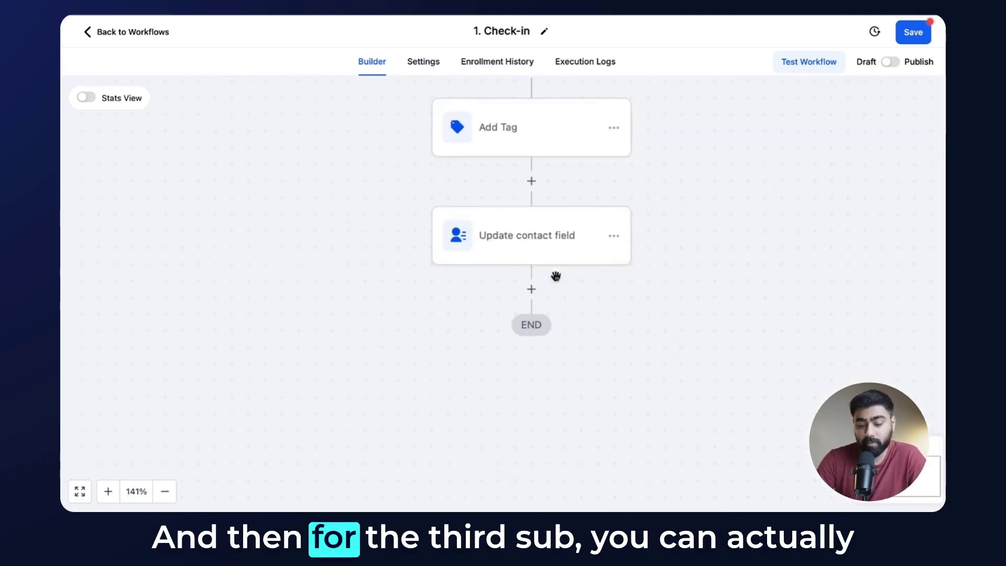
Add a Send Review Request action below the contact field update with review type SMS, and save the action.
left_click(532, 289)
type("review")
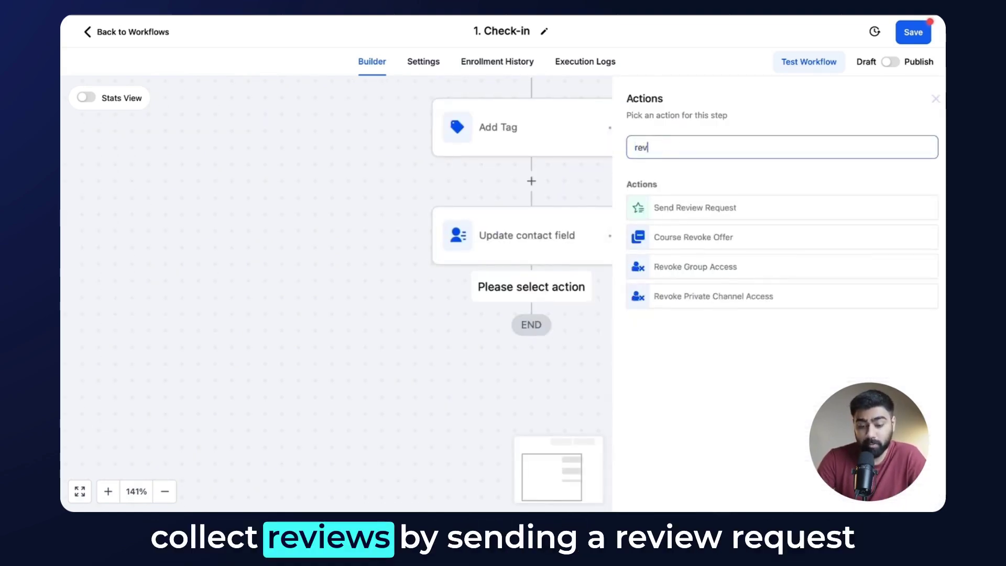
left_click(693, 207)
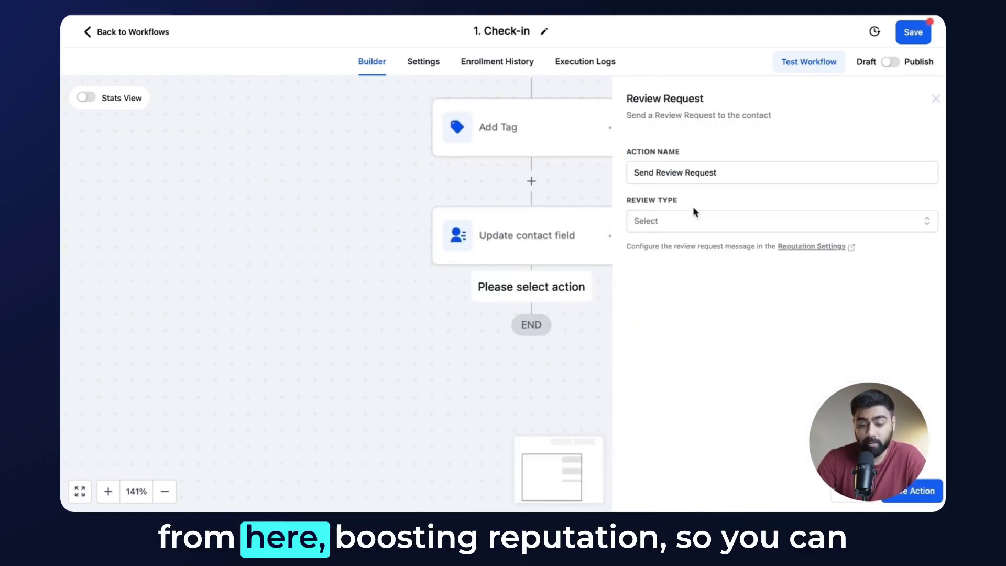
left_click(672, 221)
left_click(646, 268)
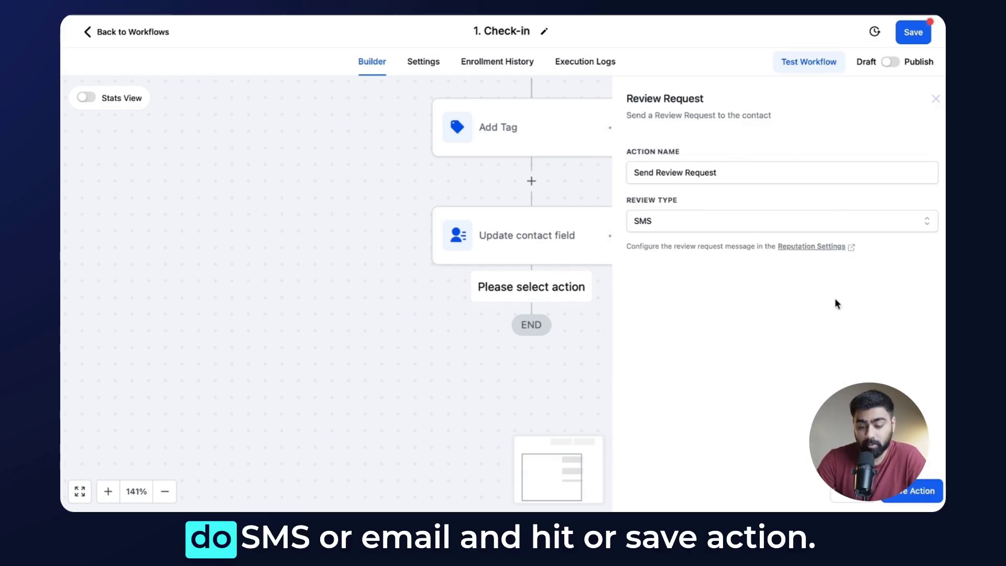
left_click(923, 494)
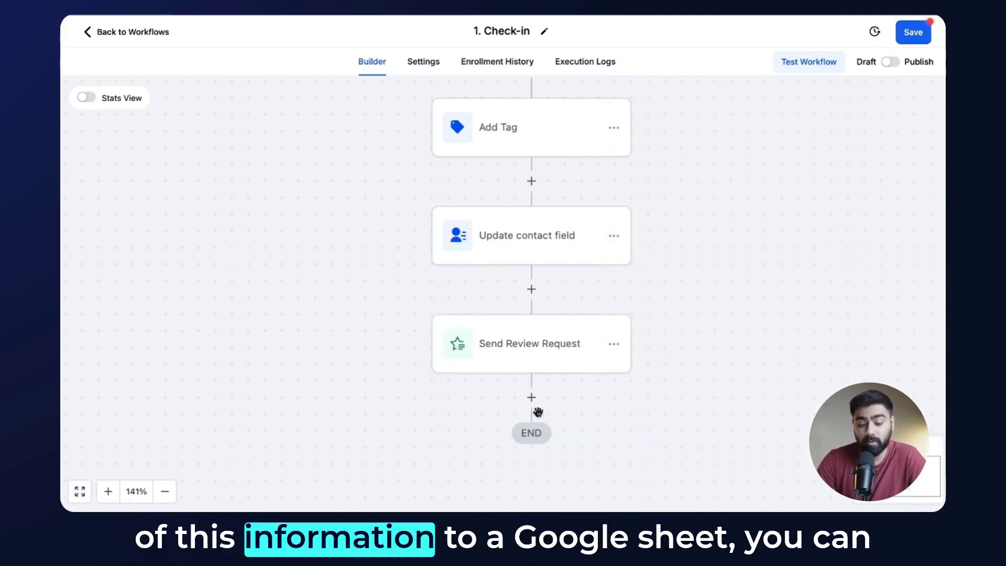
Look at the premium Google Sheets action's settings for the end of the workflow and close them without adding it.
left_click(531, 399)
type("gogo")
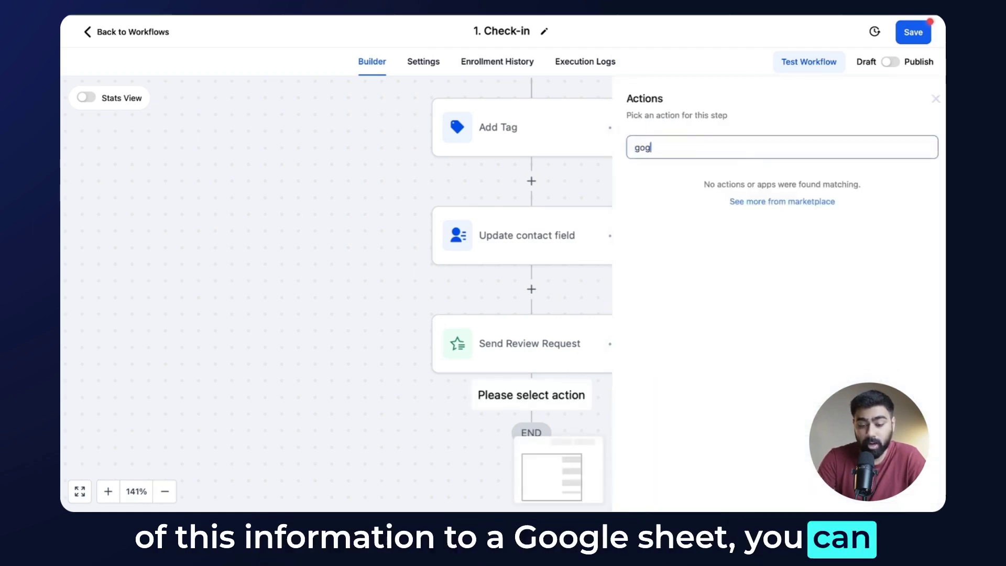
key("BackSpace")
key("BackSpace")
type("ogle")
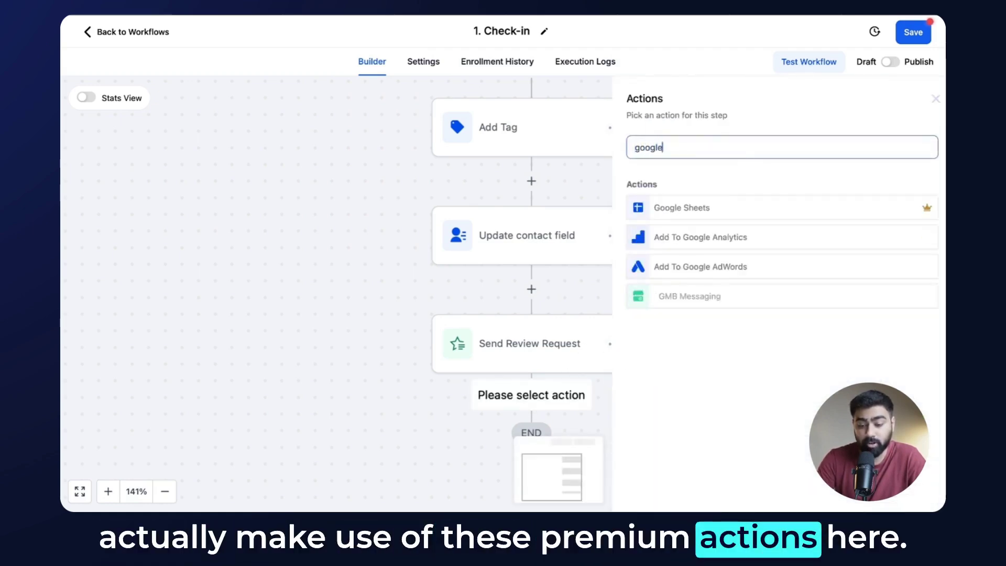
left_click(707, 210)
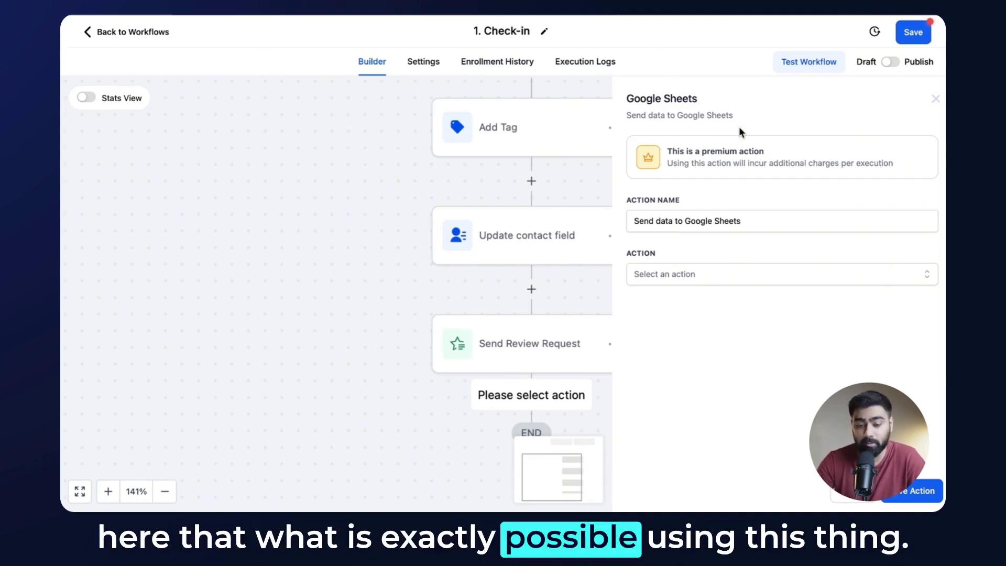
left_click(936, 102)
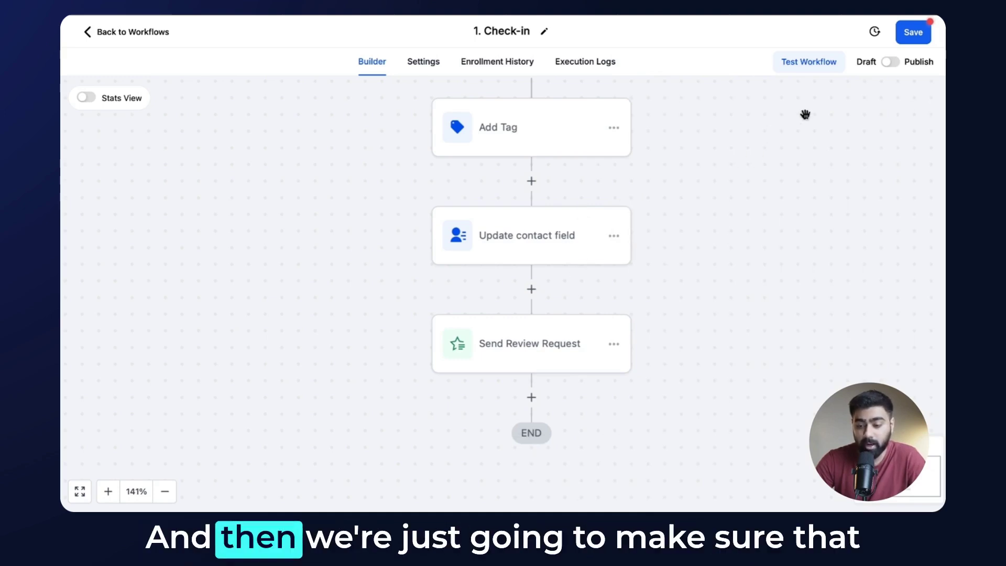
Publish and save the 1. Check-in workflow, and submit the prefilled free dessert check-in form.
left_click(894, 65)
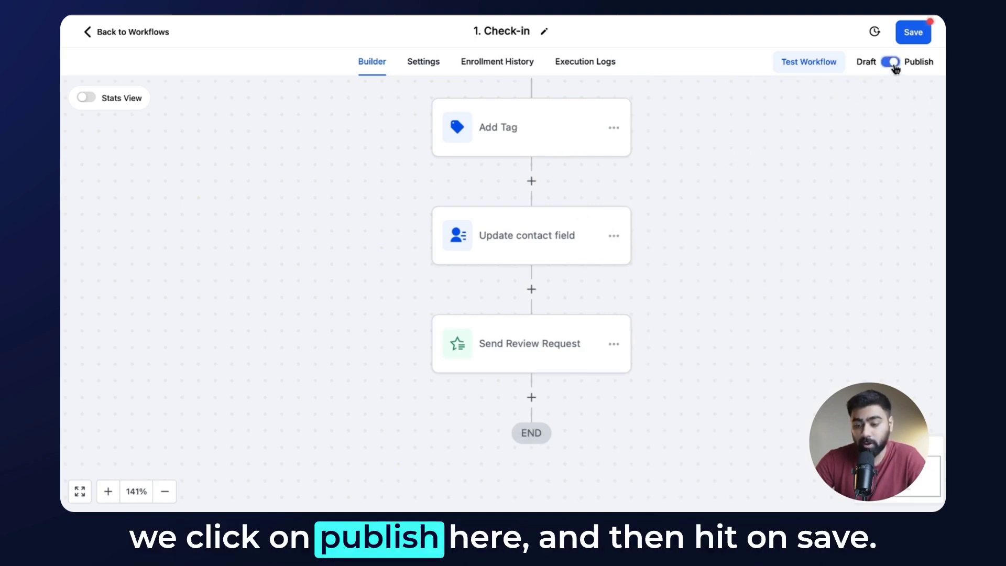
left_click(913, 33)
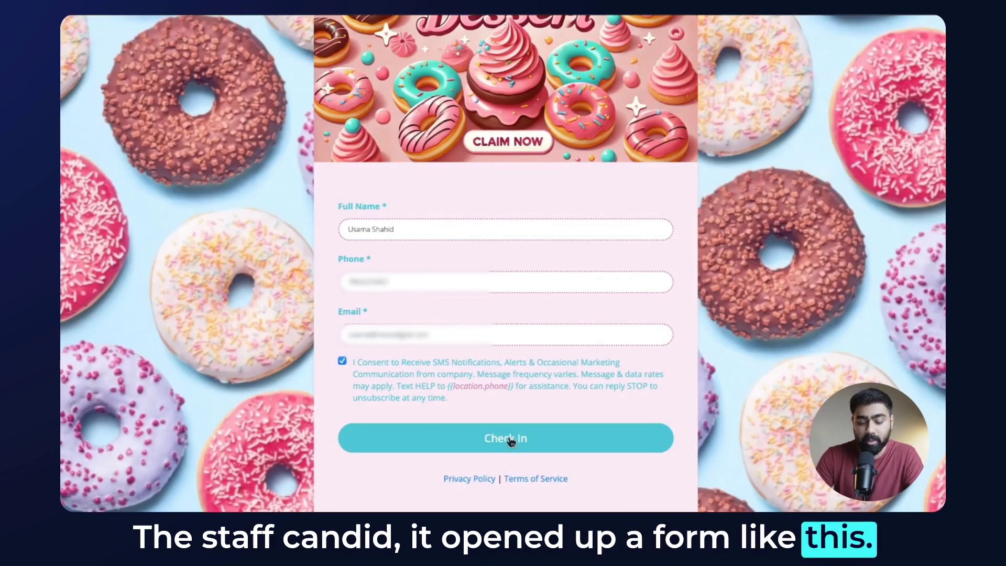
left_click(510, 442)
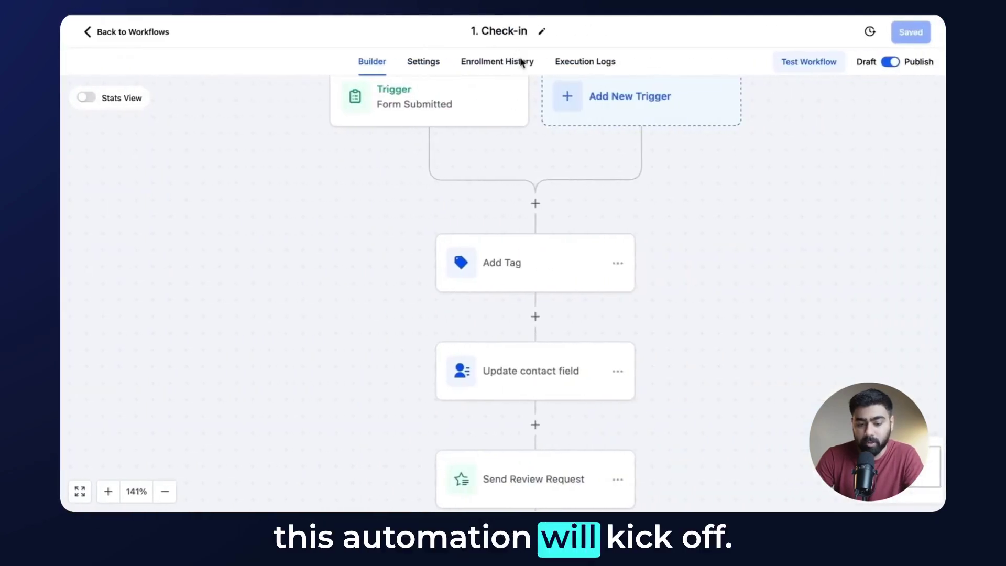
Review the tag in the Add Tag action and the field value in the Update contact field action.
scroll(517, 157, "down", 2)
left_click(514, 226)
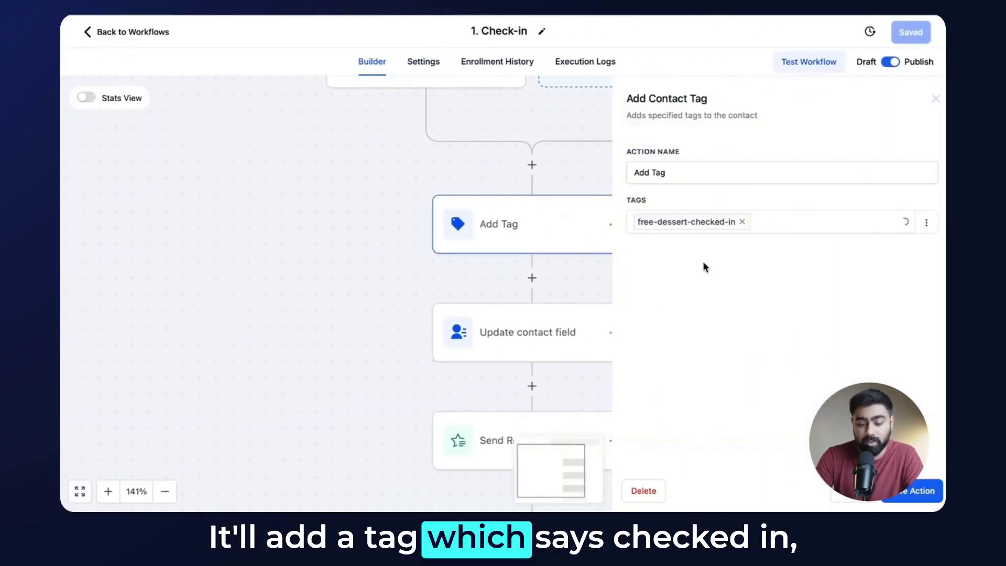
key("Escape")
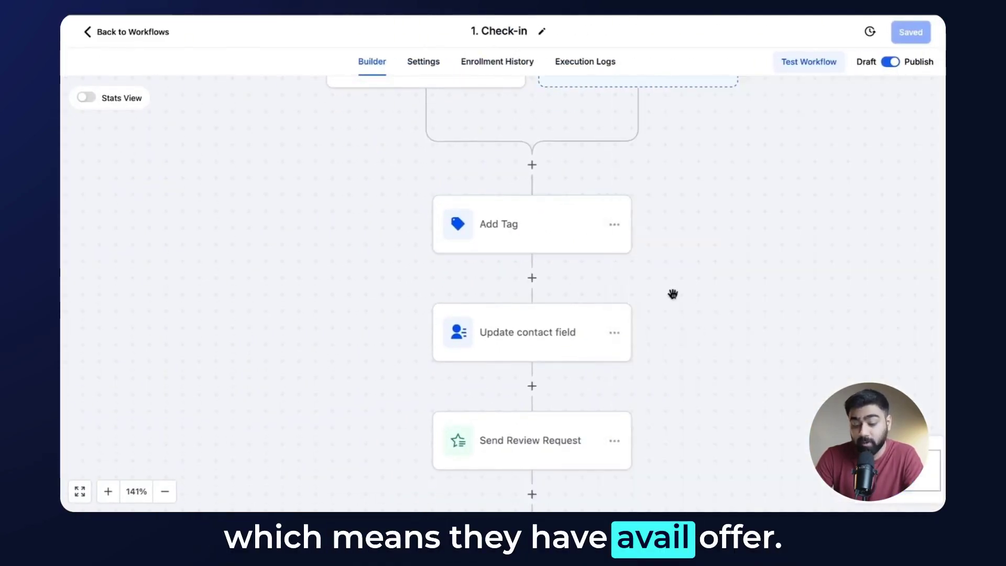
left_click(549, 331)
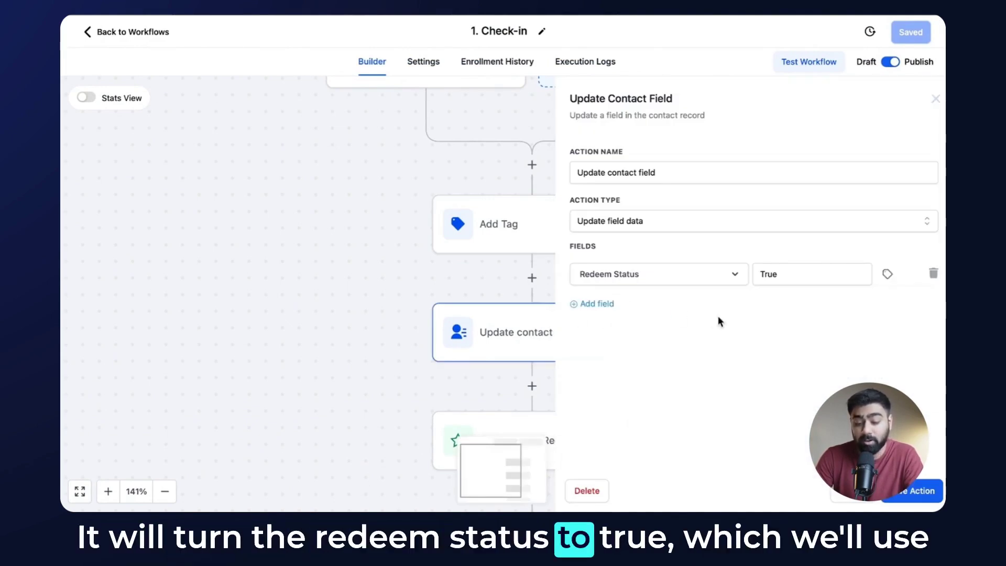
key("Escape")
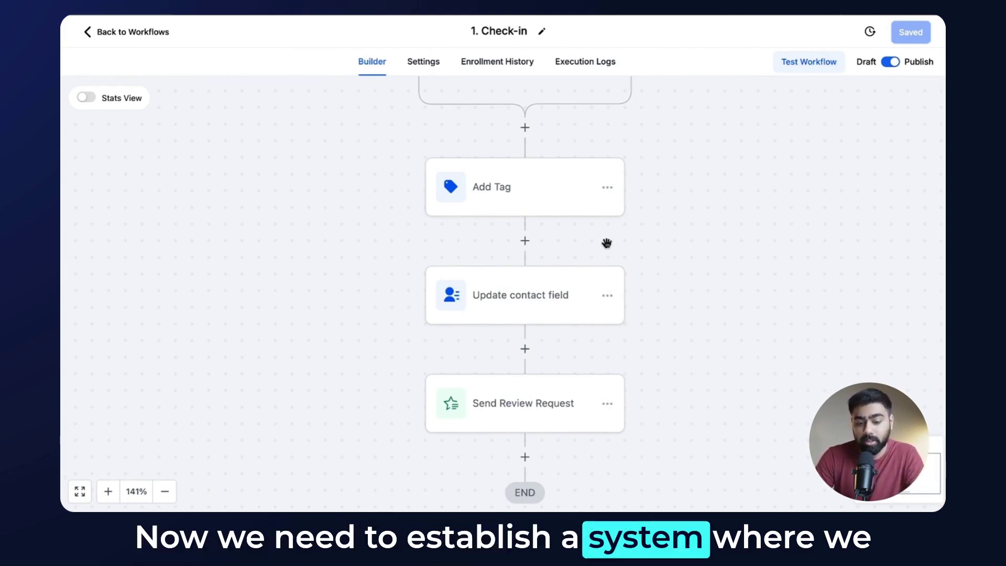
left_click(563, 303)
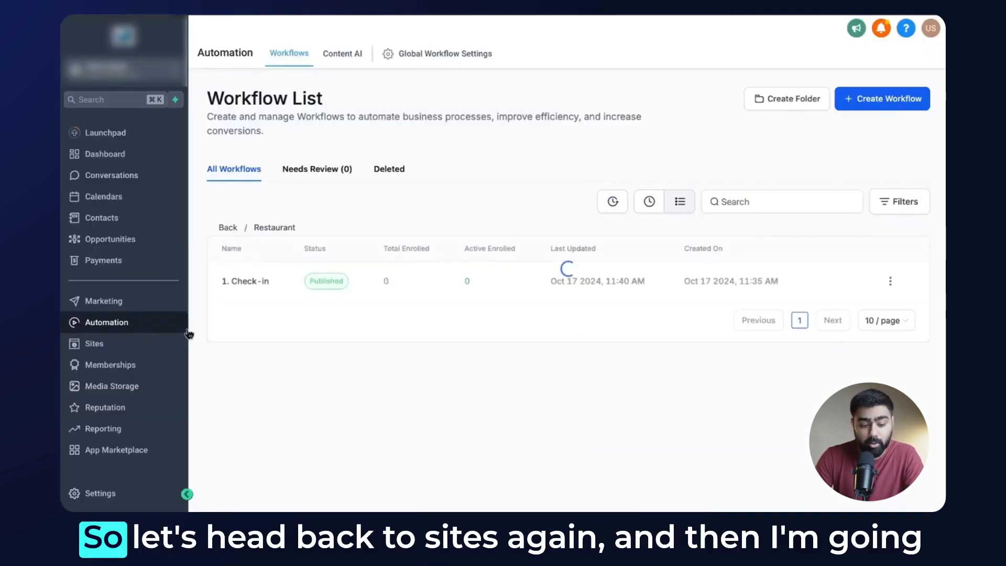
Go to the form builder under Sites and open the Free Dessert Campaign Demo form.
left_click(94, 344)
mouse_move(597, 54)
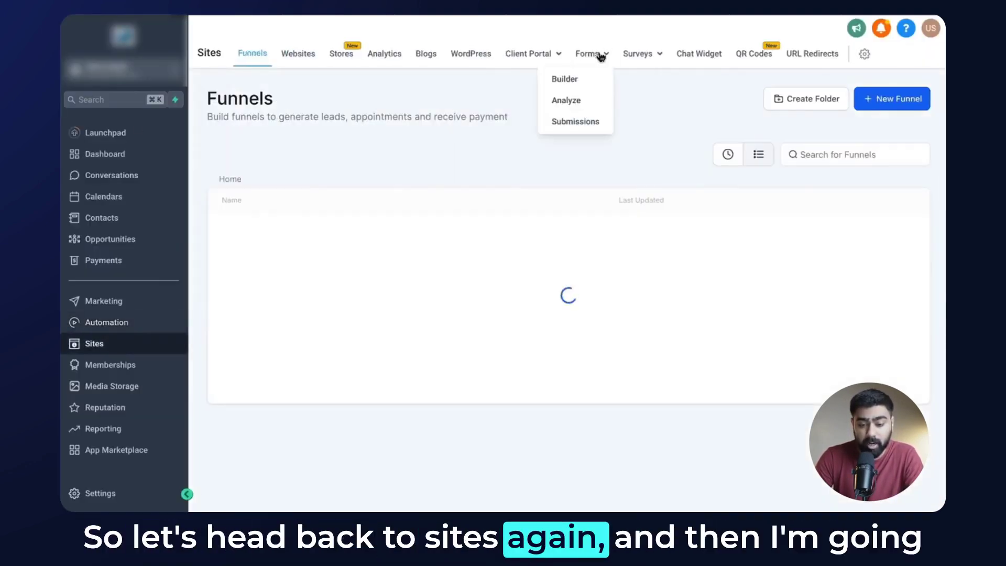
left_click(566, 81)
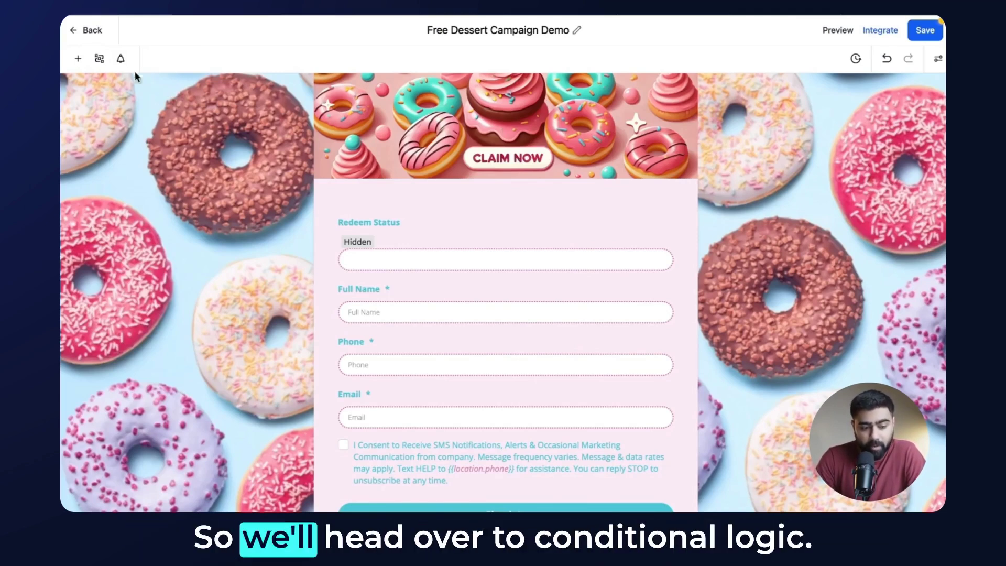
Create a Disqualify lead condition in the form's conditional logic for Redeem Status Is Equal To True.
left_click(99, 61)
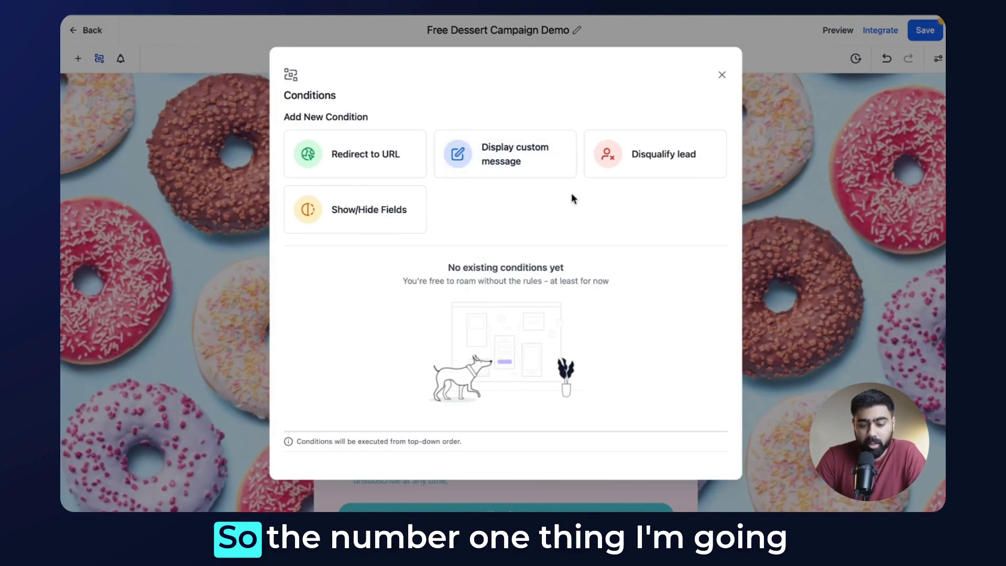
left_click(632, 157)
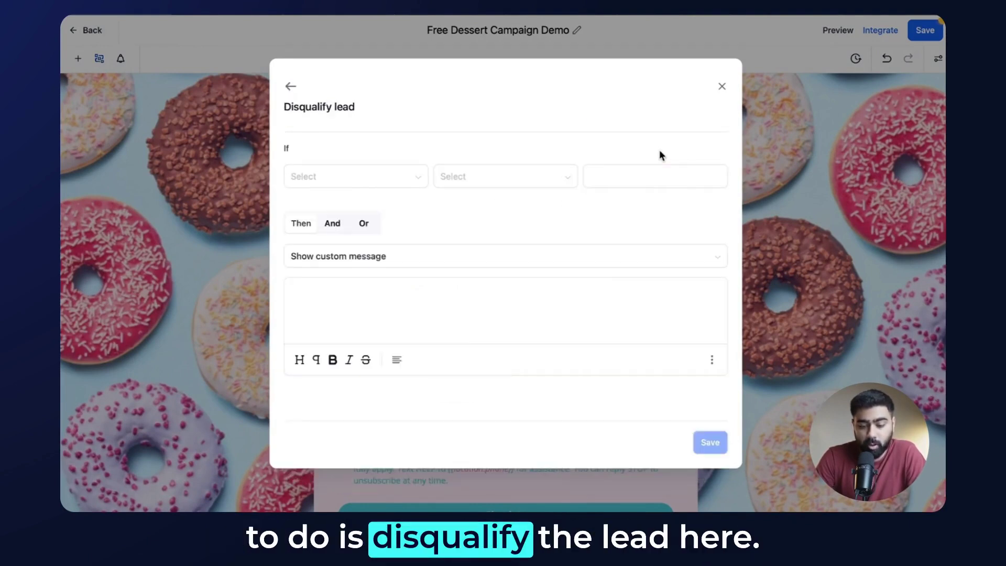
left_click(384, 174)
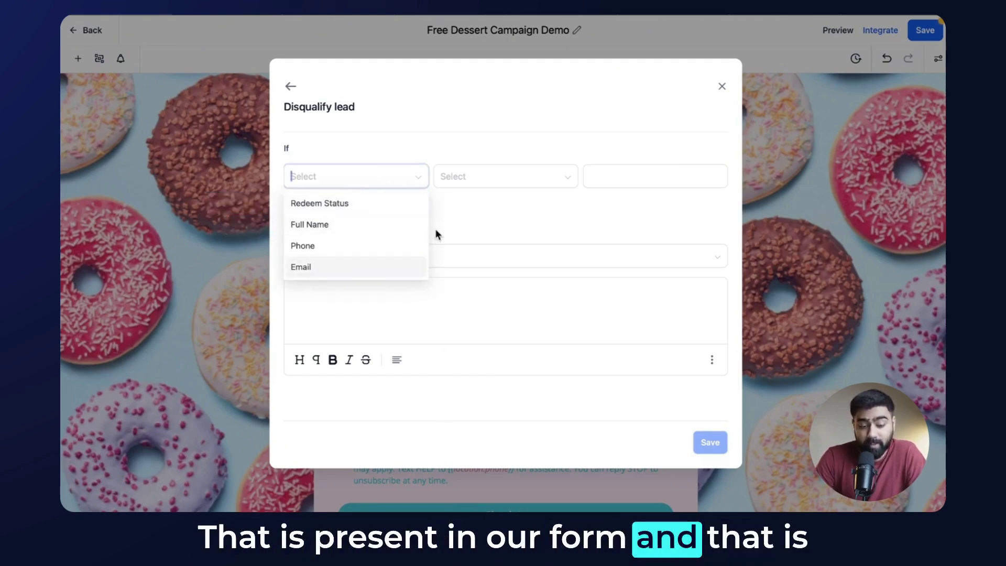
left_click(375, 210)
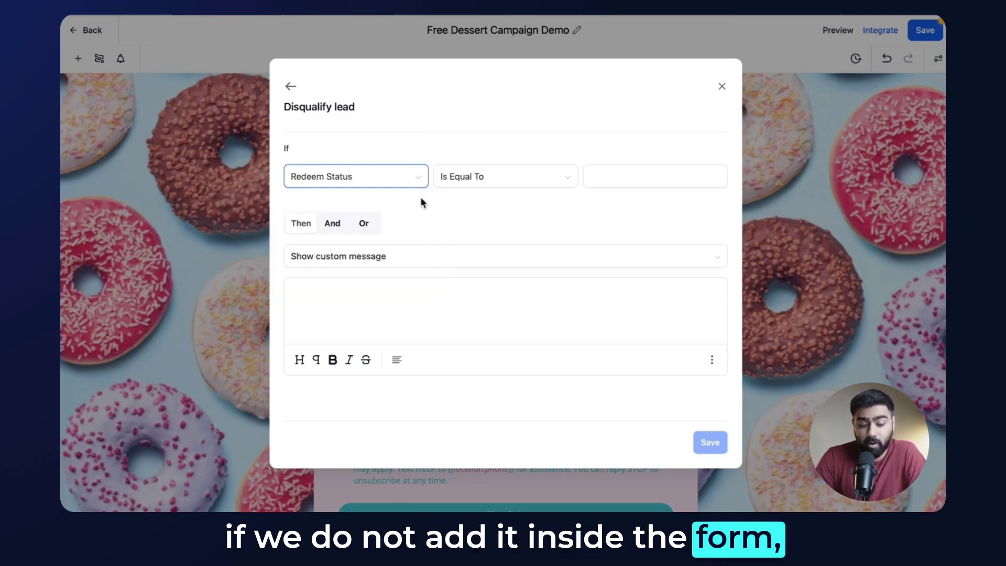
left_click(365, 193)
left_click(363, 185)
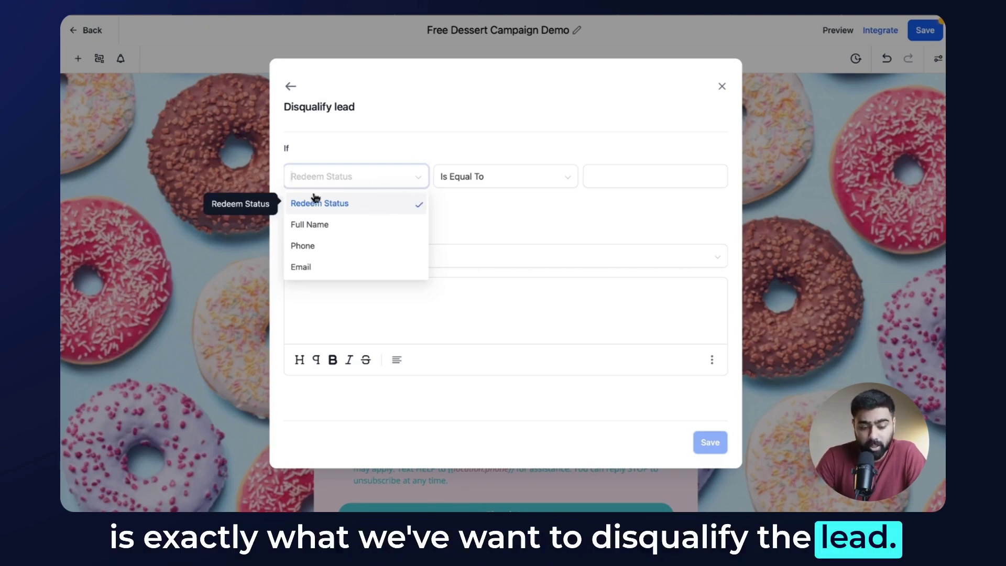
left_click(369, 204)
left_click(481, 183)
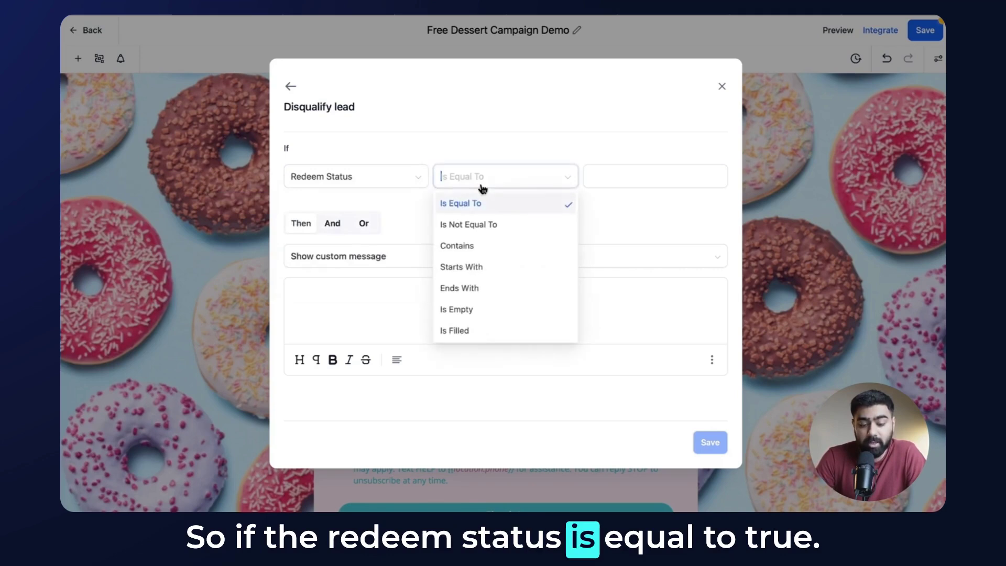
left_click(618, 177)
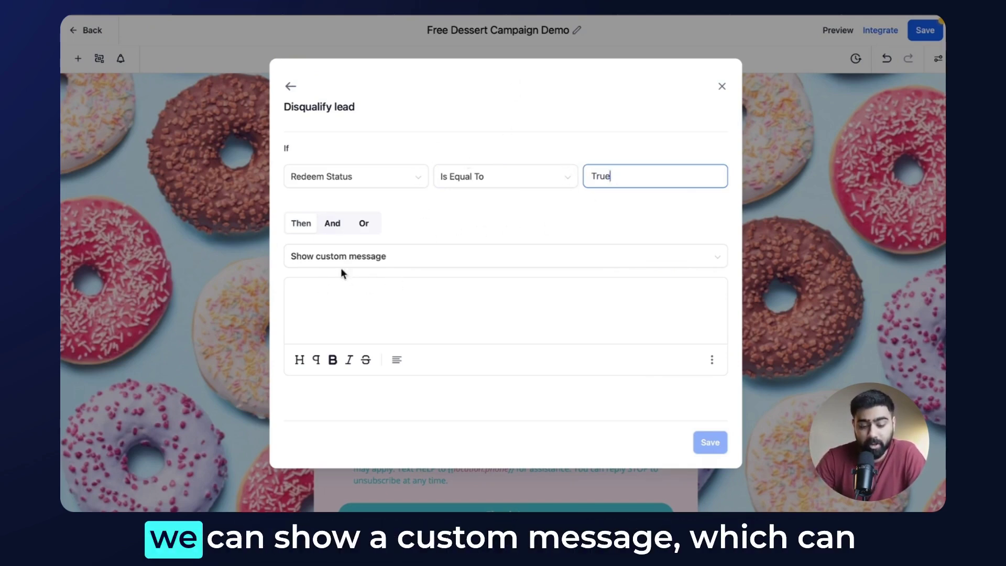
Enter the custom message "You have already redeemed this ticket, thank you for your visit.", save the condition and close the conditions dialog.
left_click(381, 296)
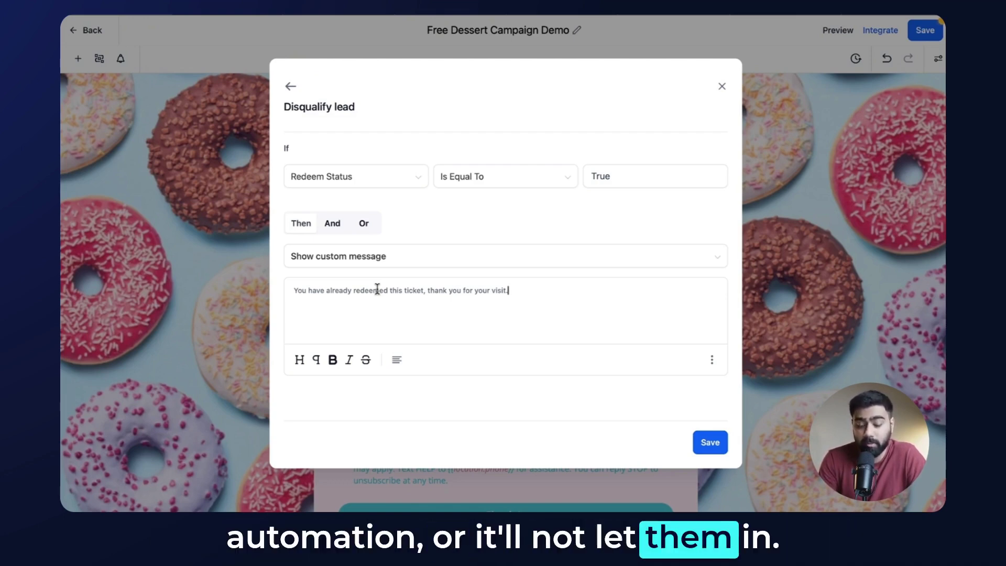
left_click(711, 443)
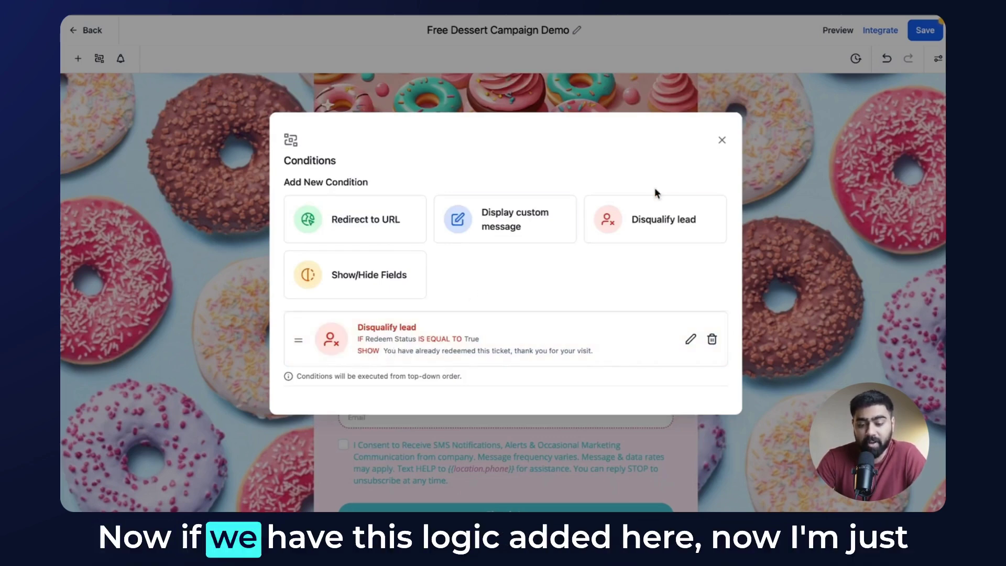
left_click(724, 147)
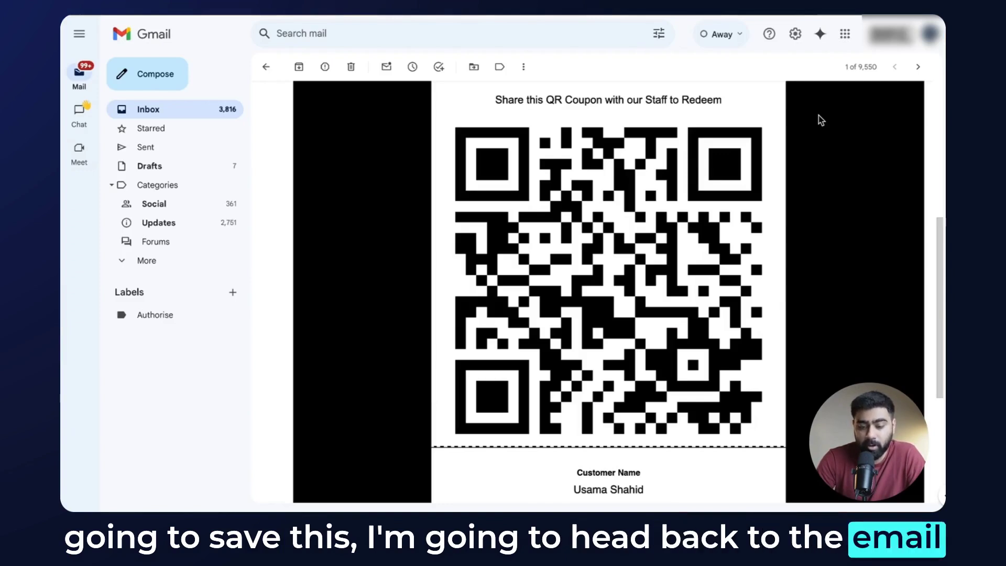
Switch to Gmail and reopen the prefilled check-in form from the QR code in the free dessert email.
right_click(693, 160)
key("Escape")
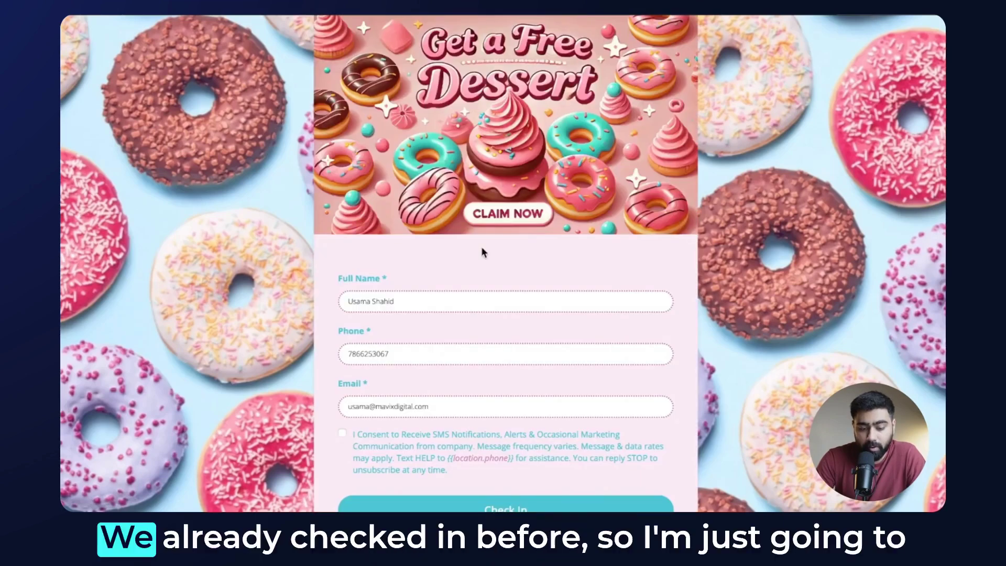
Accept the SMS consent on the prefilled check-in form and submit the check-in again.
scroll(400, 287, "down", 1)
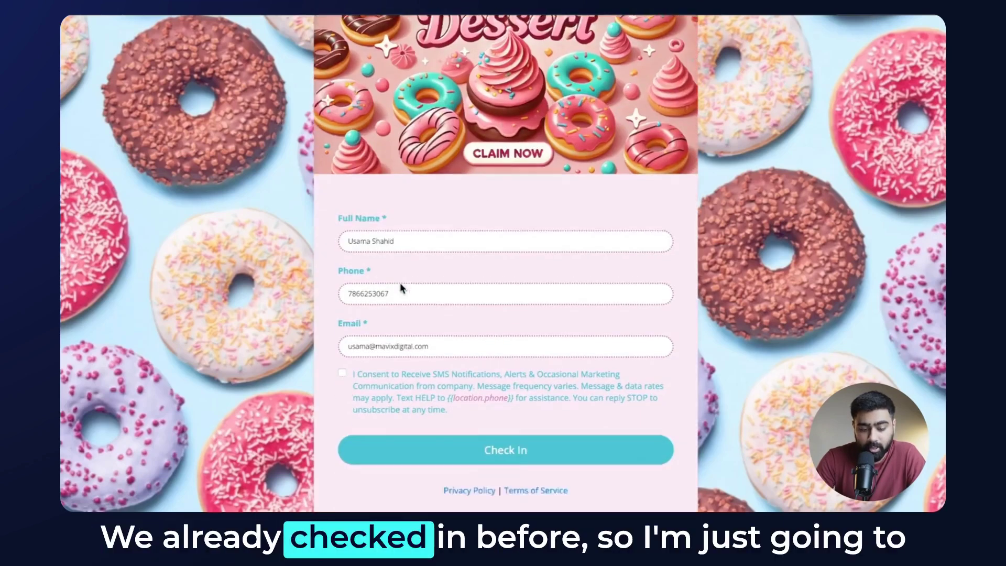
scroll(400, 287, "down", 1)
left_click(342, 361)
left_click(437, 438)
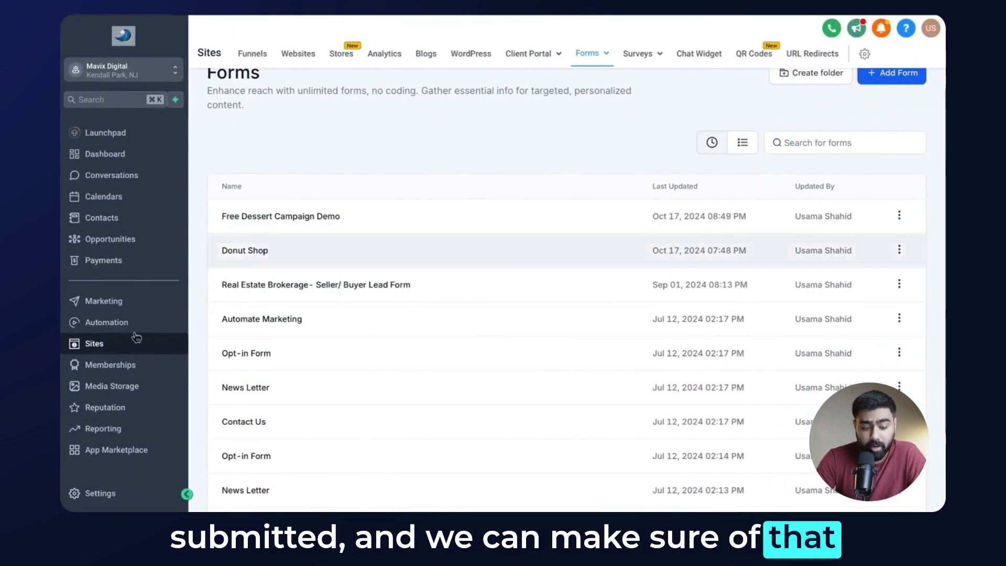
Go to Automation, open the execution logs of the 1. Check-in workflow and refresh them to look for another execution.
left_click(134, 322)
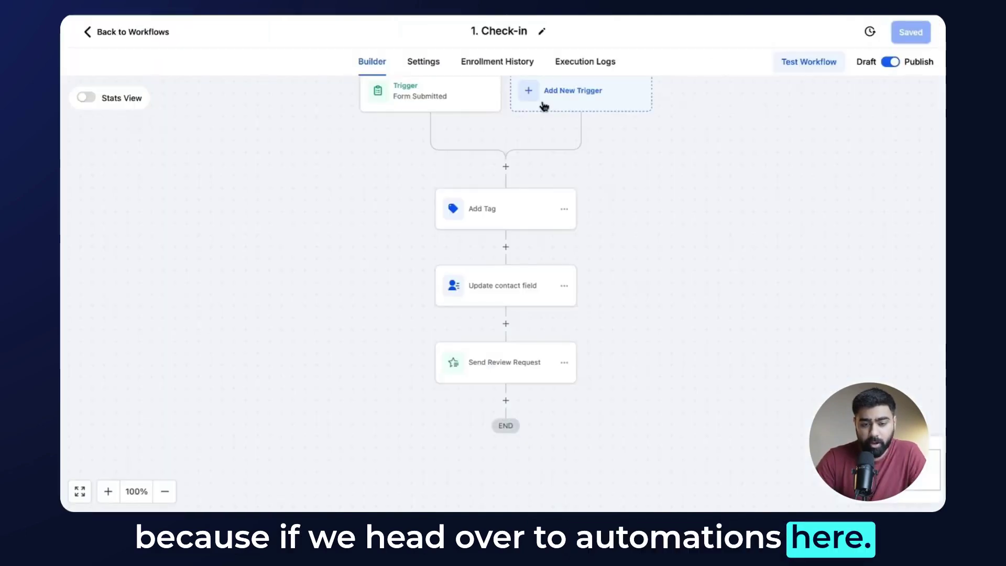
left_click(585, 64)
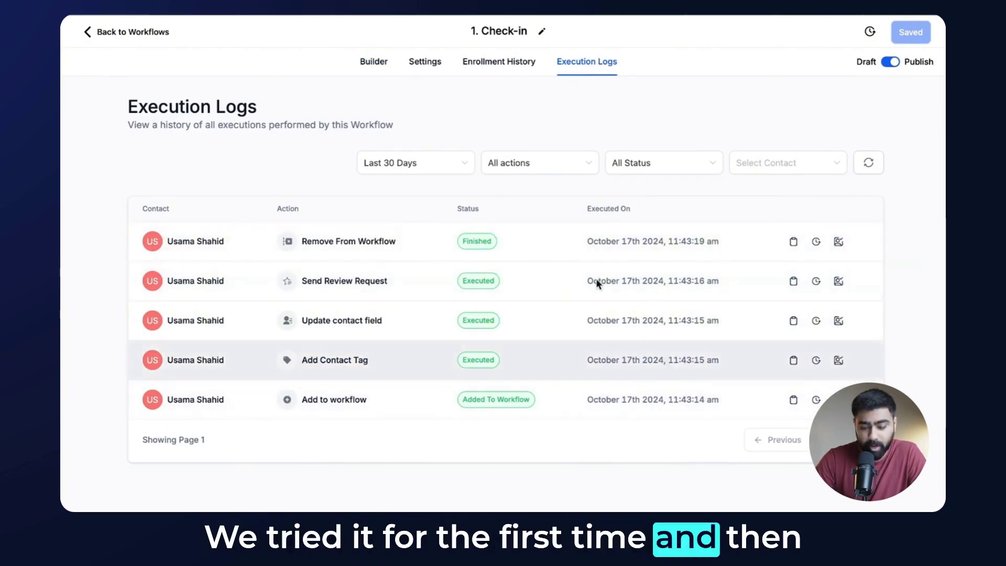
left_click(878, 165)
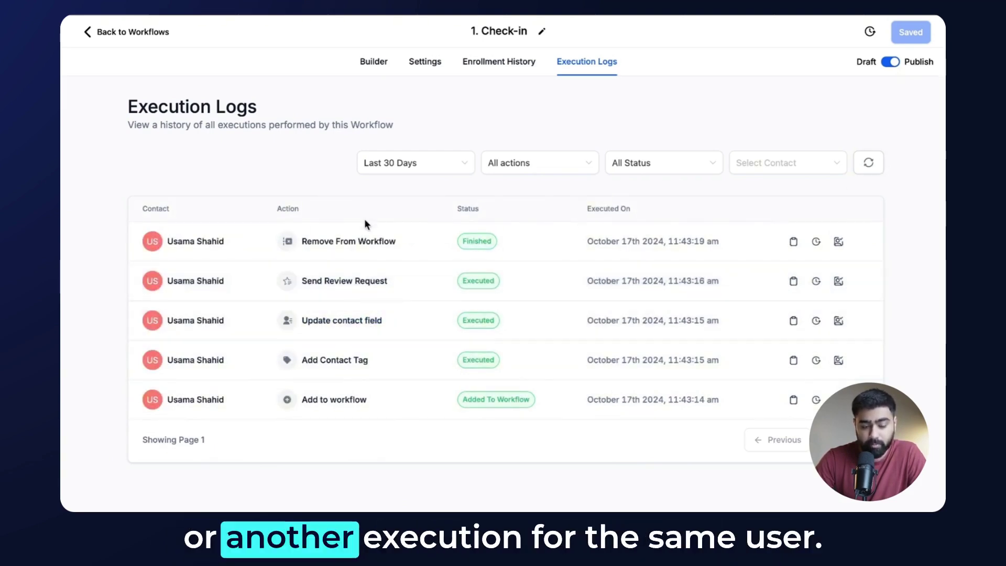
Leave the workflow and open the form submissions under Sites.
left_click(128, 33)
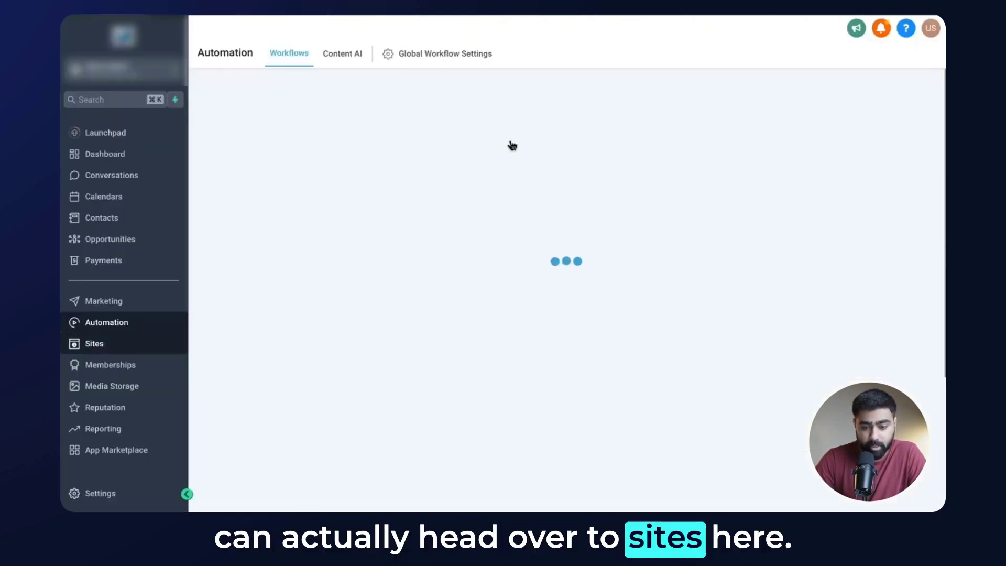
left_click(597, 55)
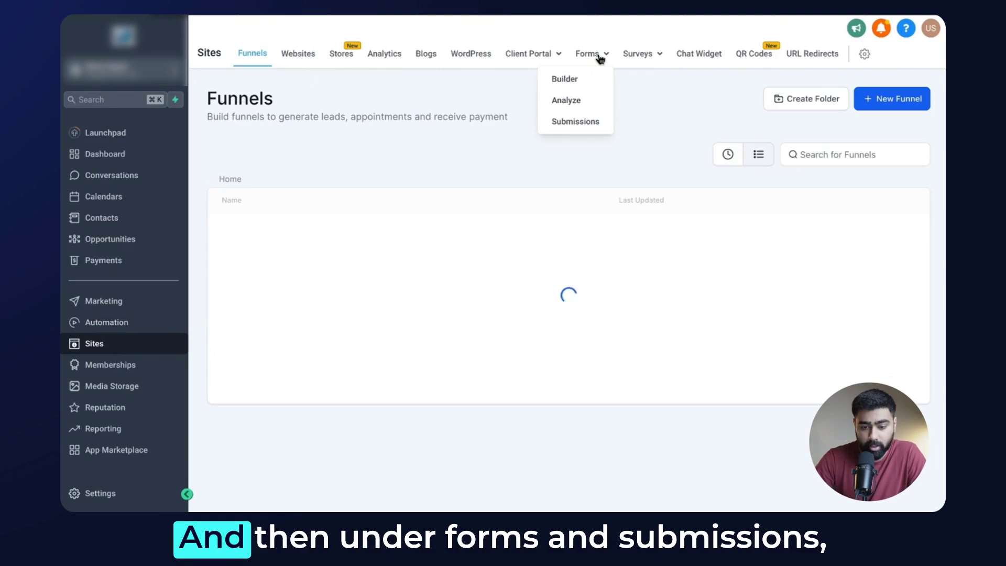
left_click(577, 122)
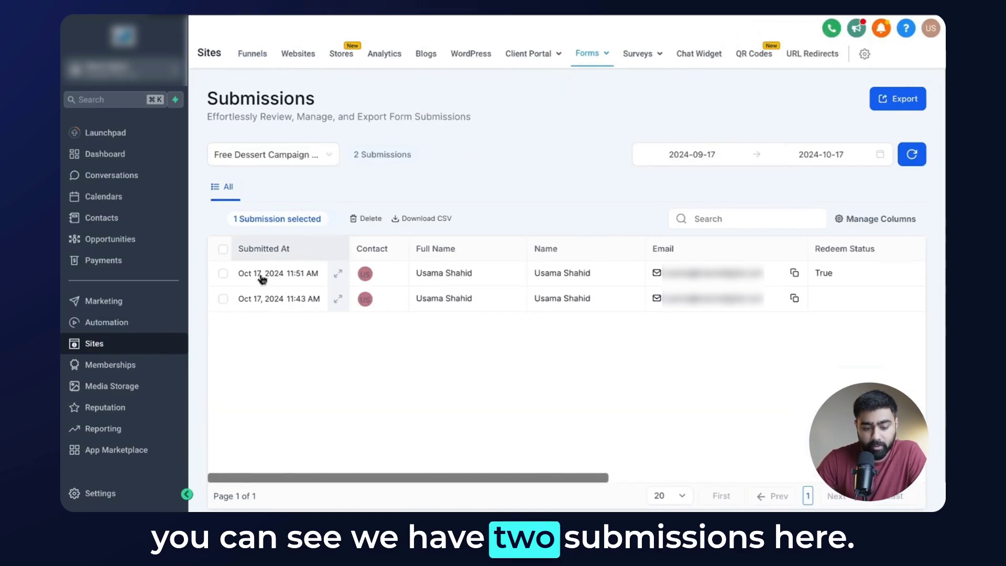
Select both Free Dessert Campaign submissions and compare their Redeem Status and disqualified values.
left_click(223, 299)
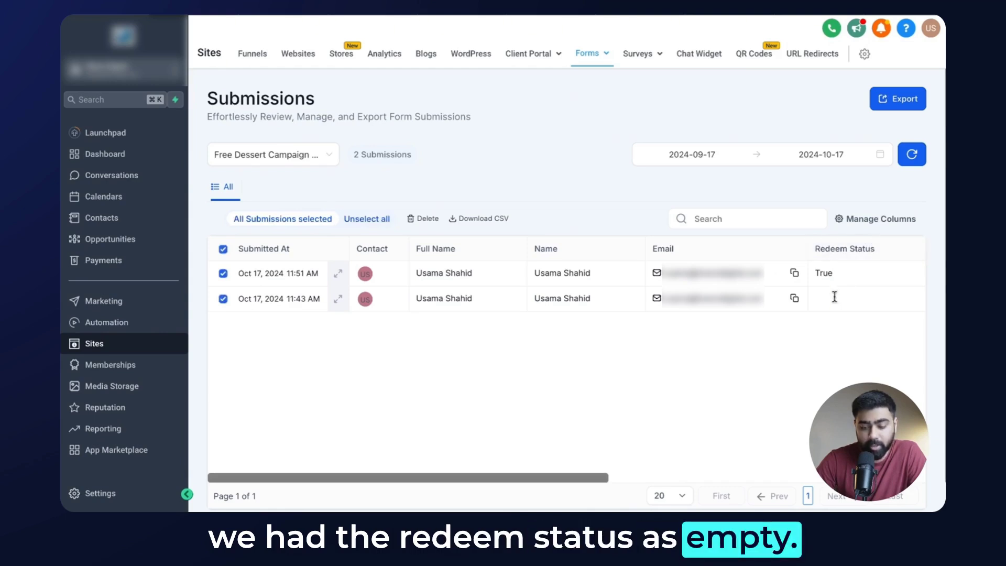
scroll(834, 296, "right", 5)
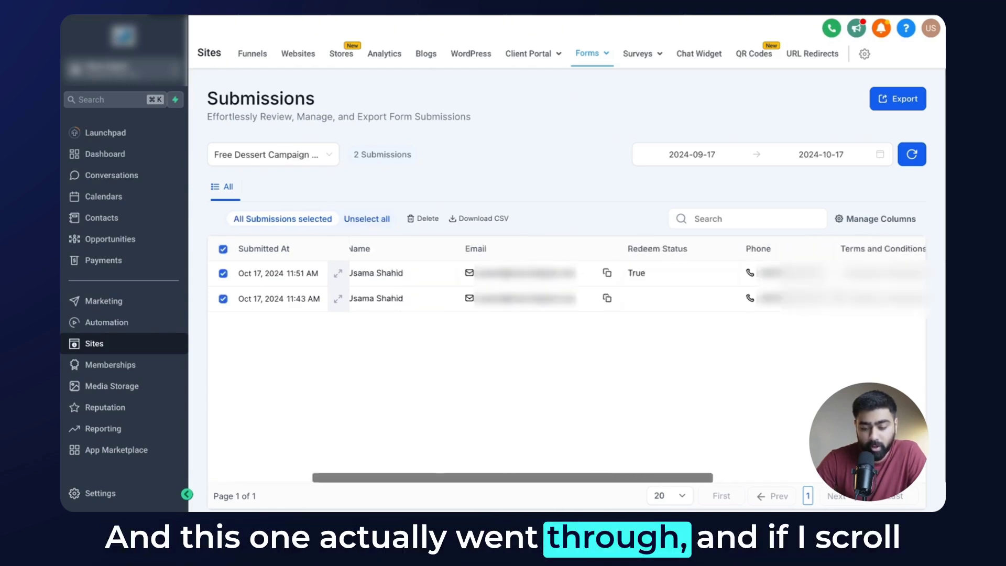
scroll(720, 258, "right", 10)
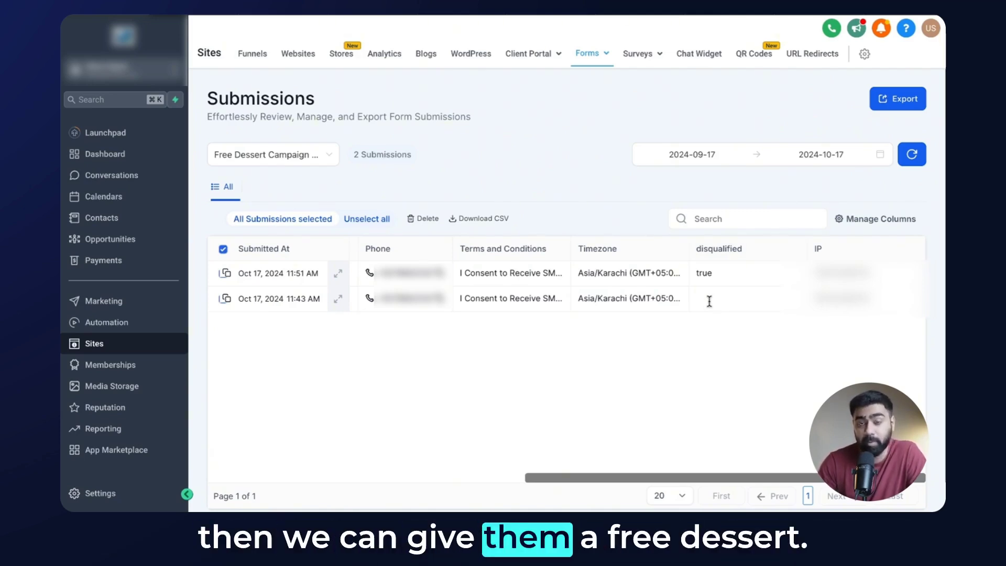
scroll(640, 274, "left", 2)
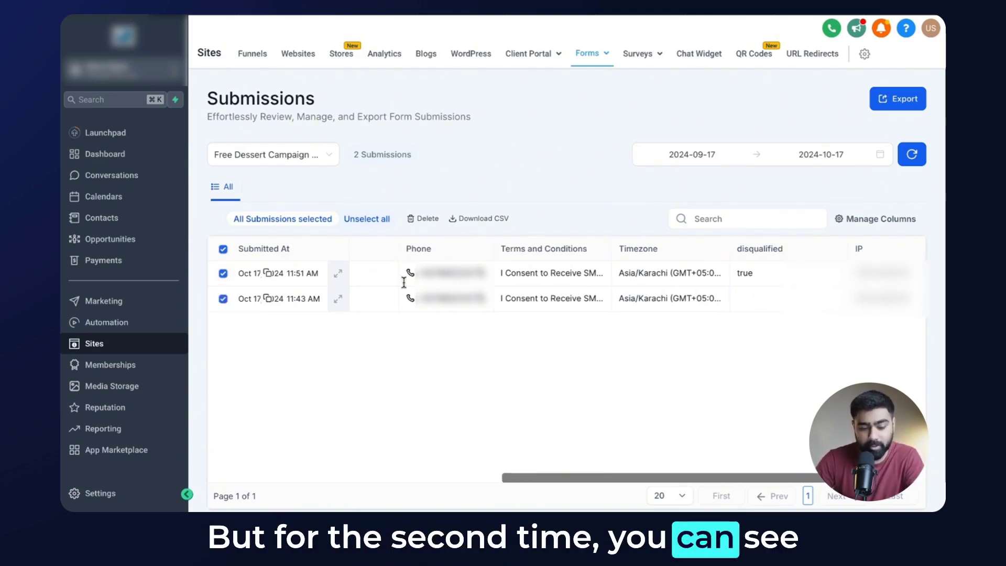